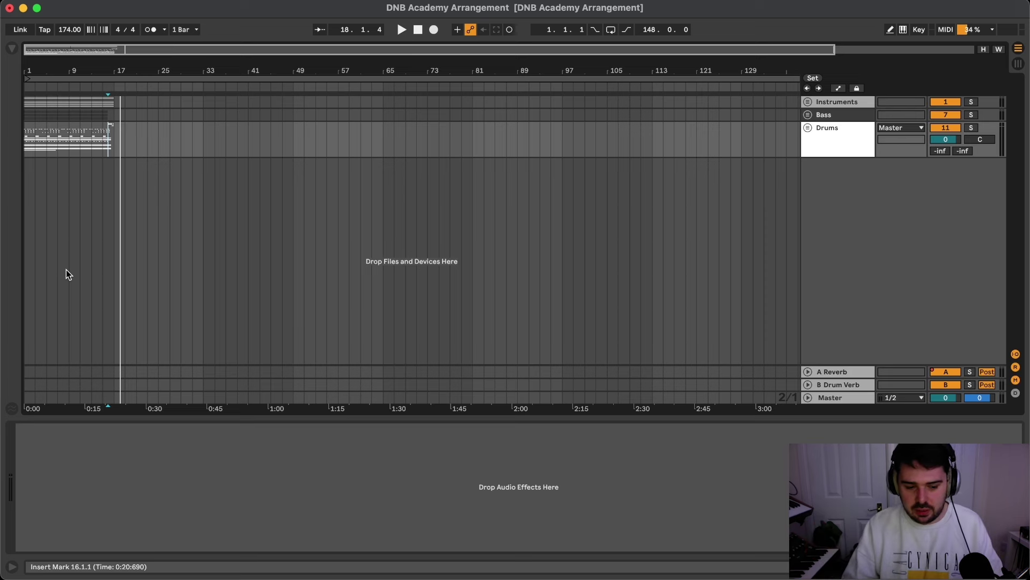
- Place the insert marker at the very start of the arrangement, bar 1.1.1
click(76, 257)
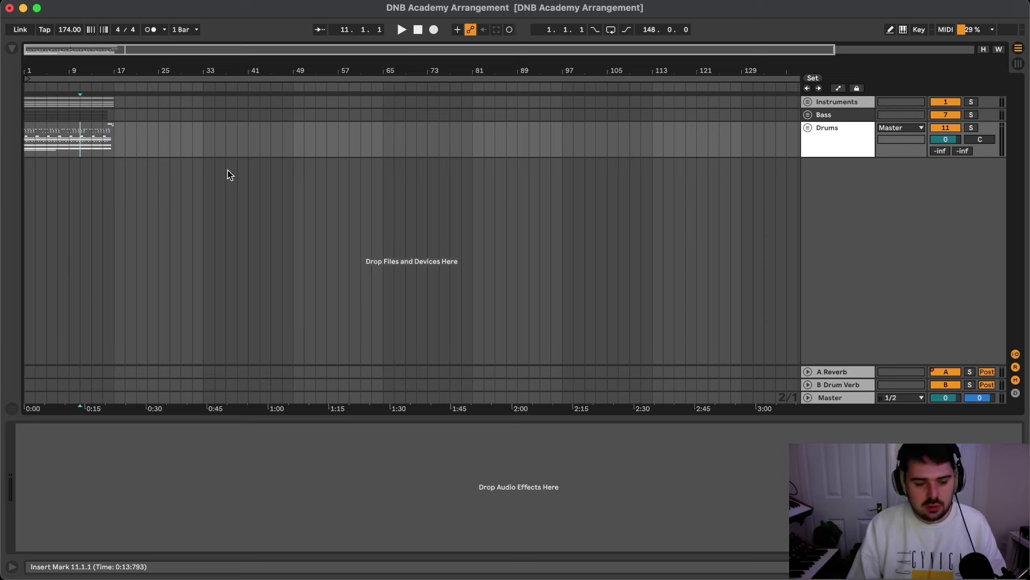
scroll(68, 138, up, 5)
scroll(67, 135, left, 3)
scroll(68, 135, up, 5)
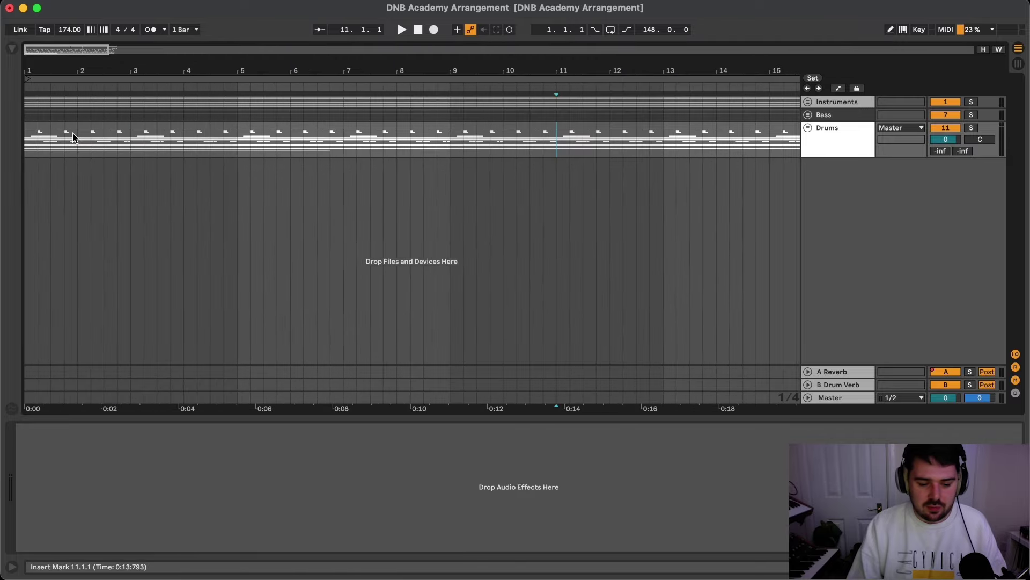
scroll(71, 134, down, 3)
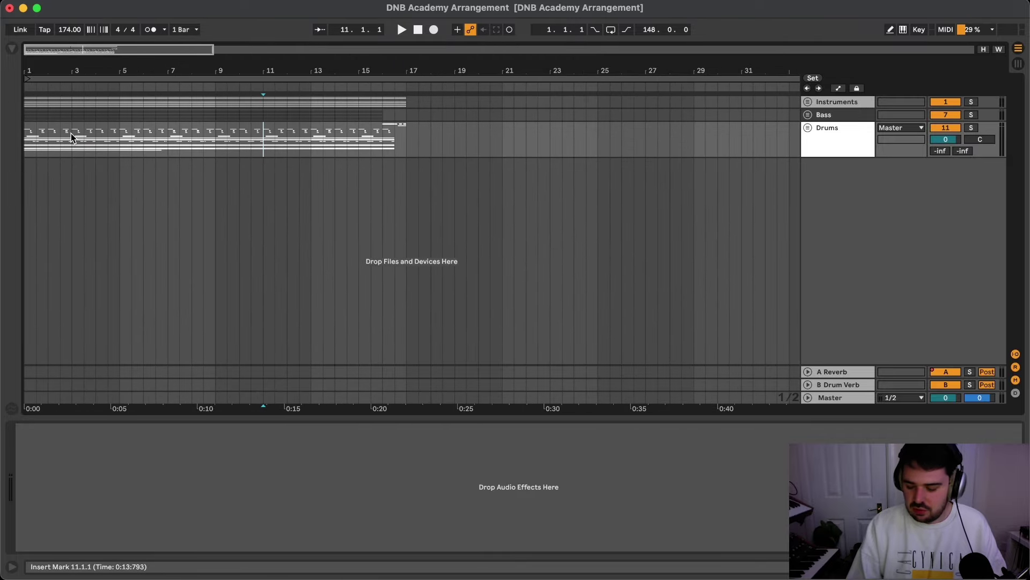
click(24, 138)
key(minus)
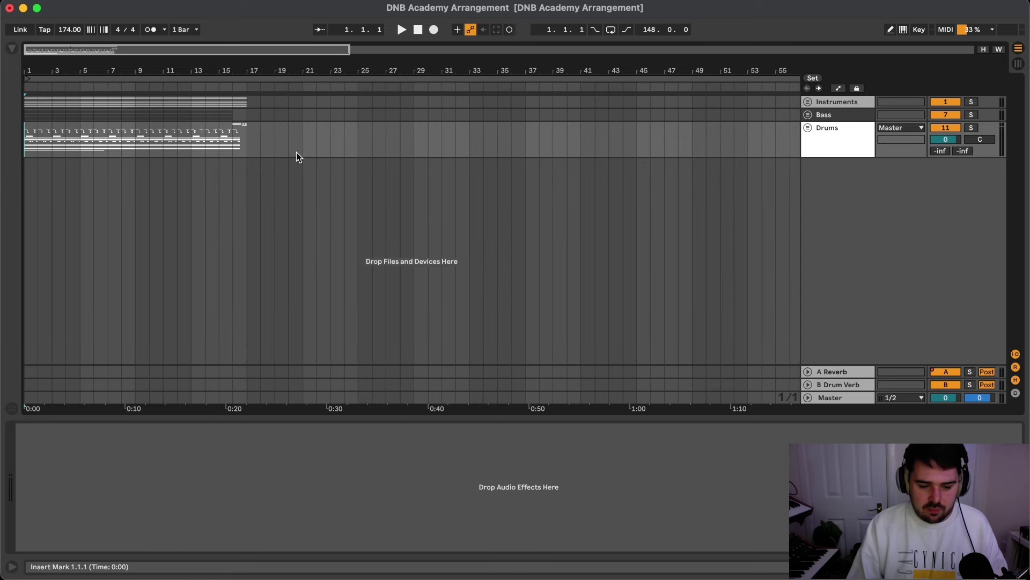
- Unfold the Instruments and Bass groups to examine the tracks inside, and fold both groups again
click(821, 102)
click(808, 103)
click(808, 214)
scroll(811, 199, down, 2)
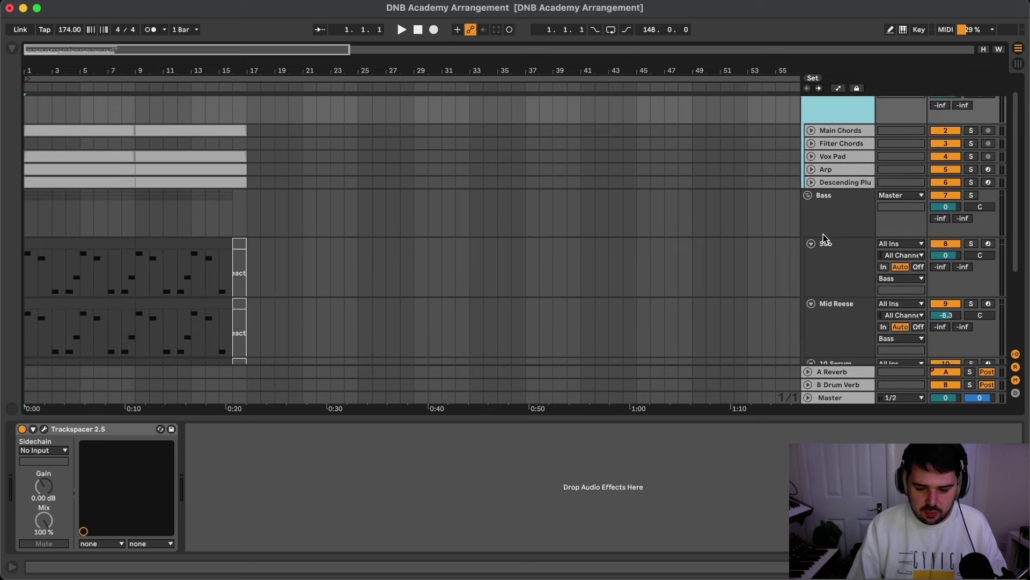
click(808, 177)
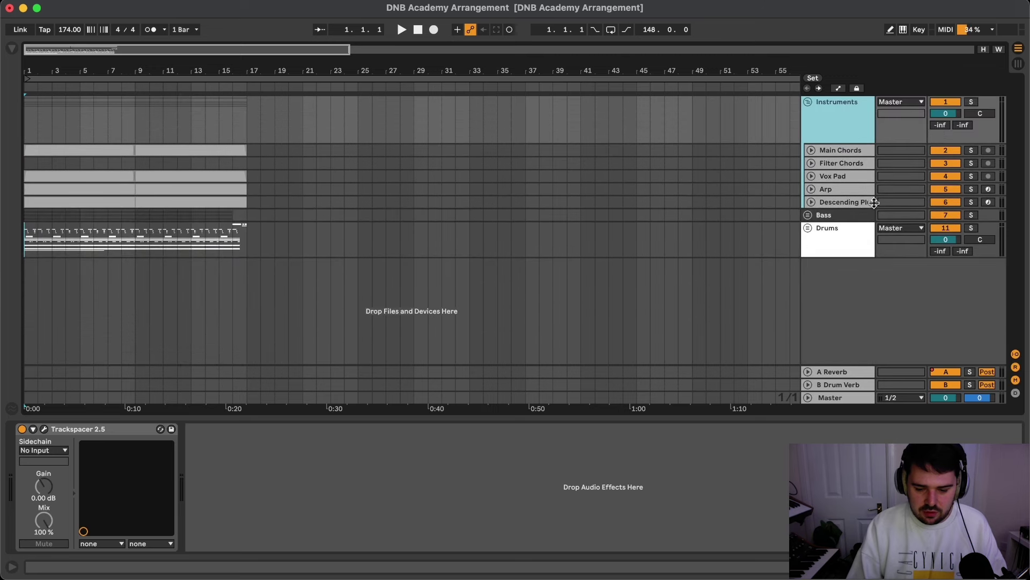
click(808, 102)
- Play the loop from bar 1, removing the Trackspacer effect from the Instruments group and hiding the device view while listening
key(space)
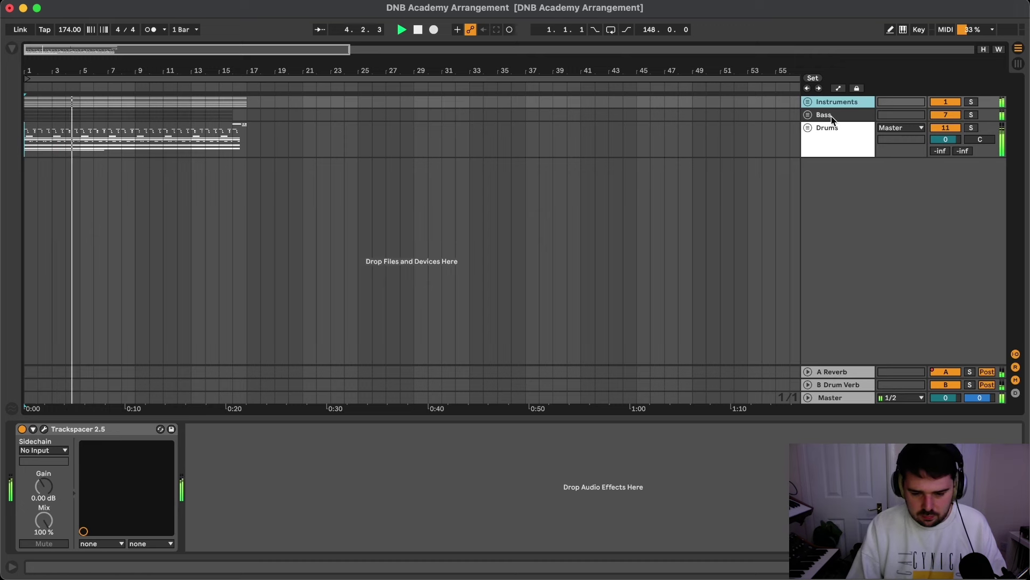
click(80, 429)
key(Delete)
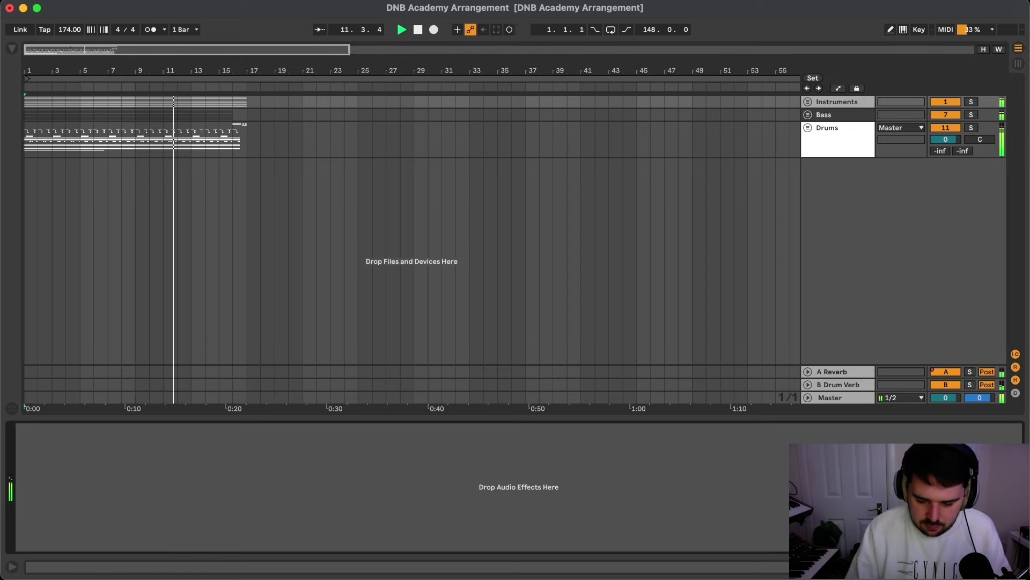
click(1018, 567)
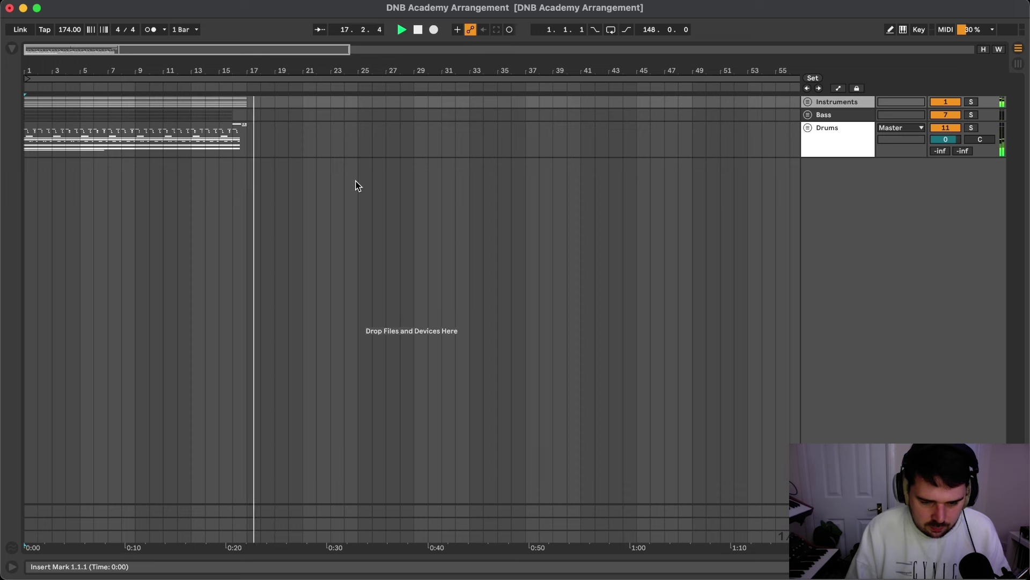
key(space)
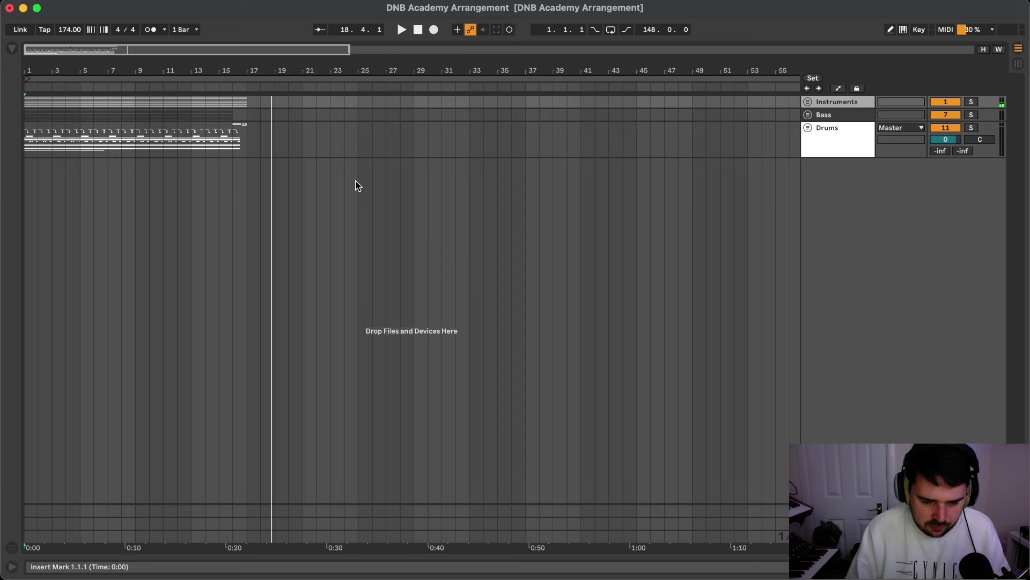
- Insert a new MIDI track and move it above the Instruments group
key(minus)
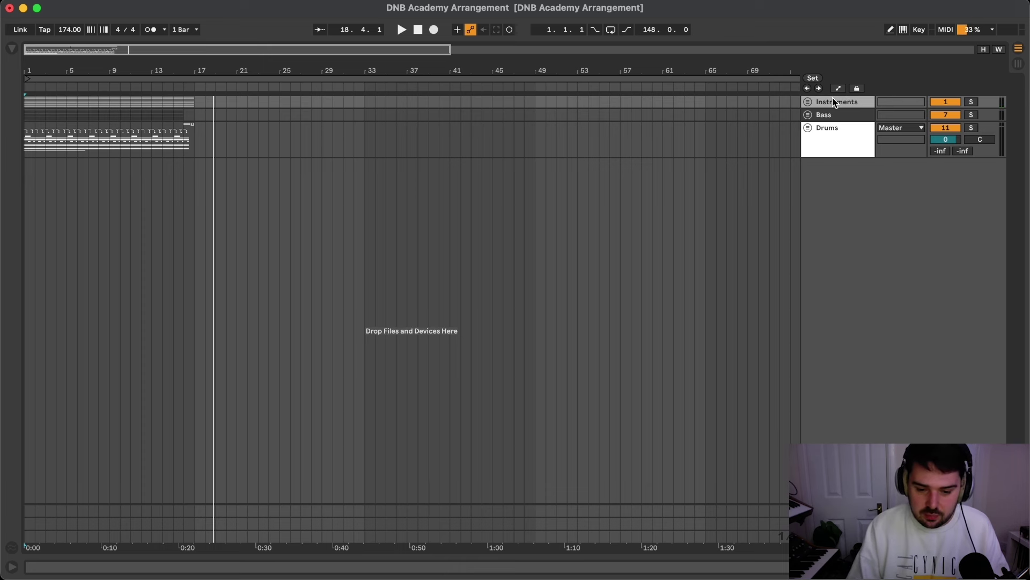
click(836, 102)
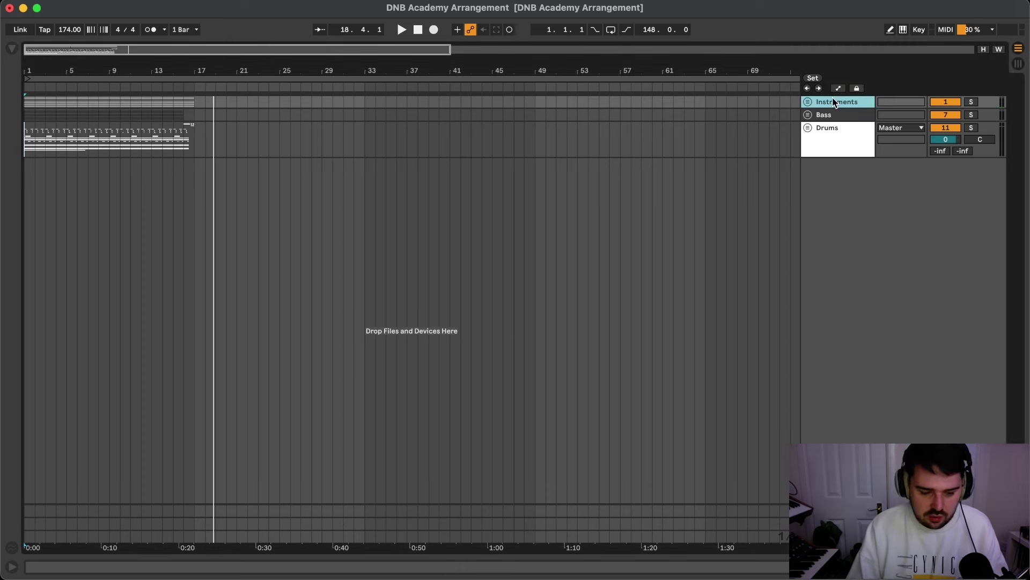
key(super+shift+t)
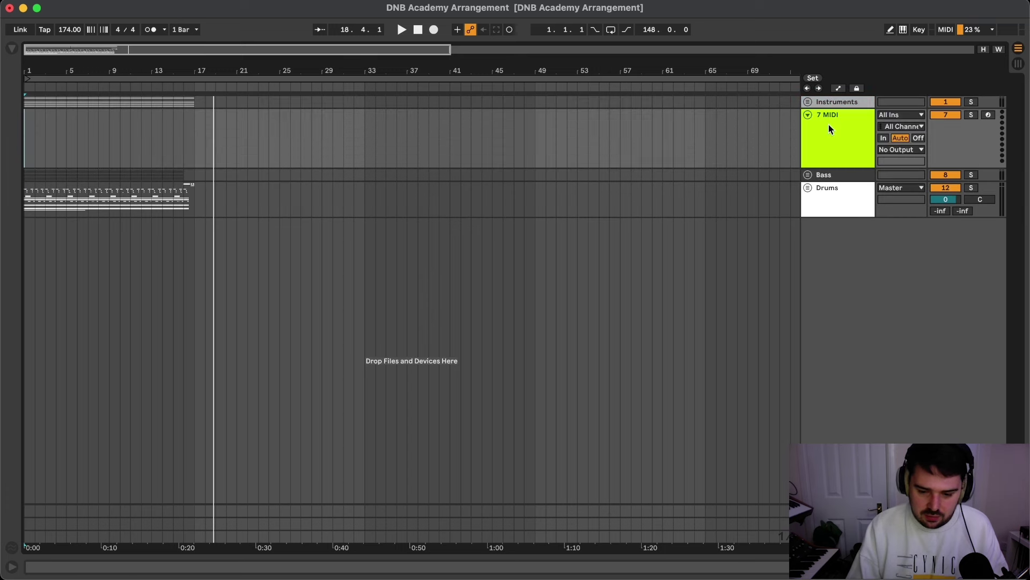
drag(829, 129, 830, 101)
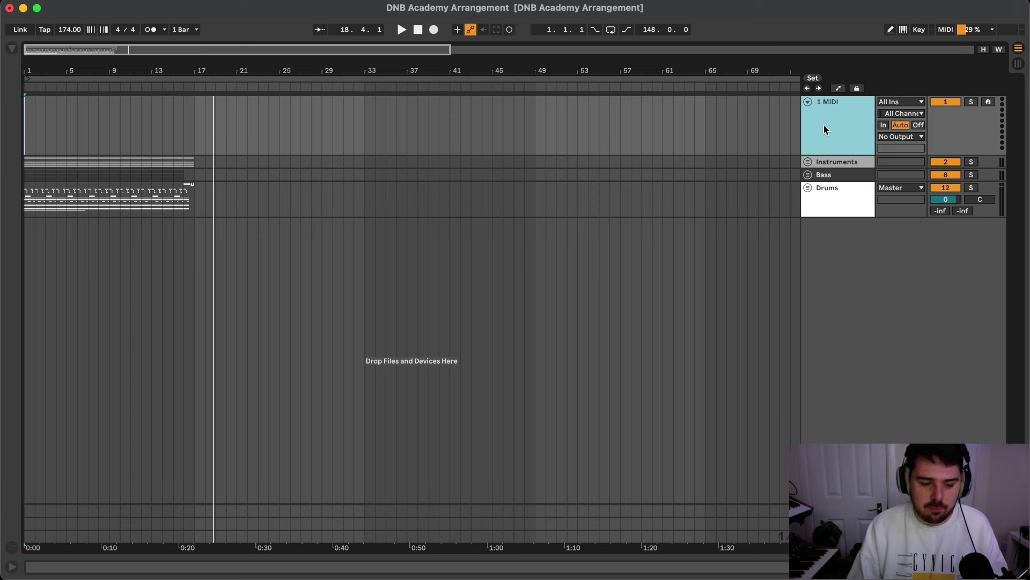
- Rename the new MIDI track as Arrangement
key(super+r)
text(A)
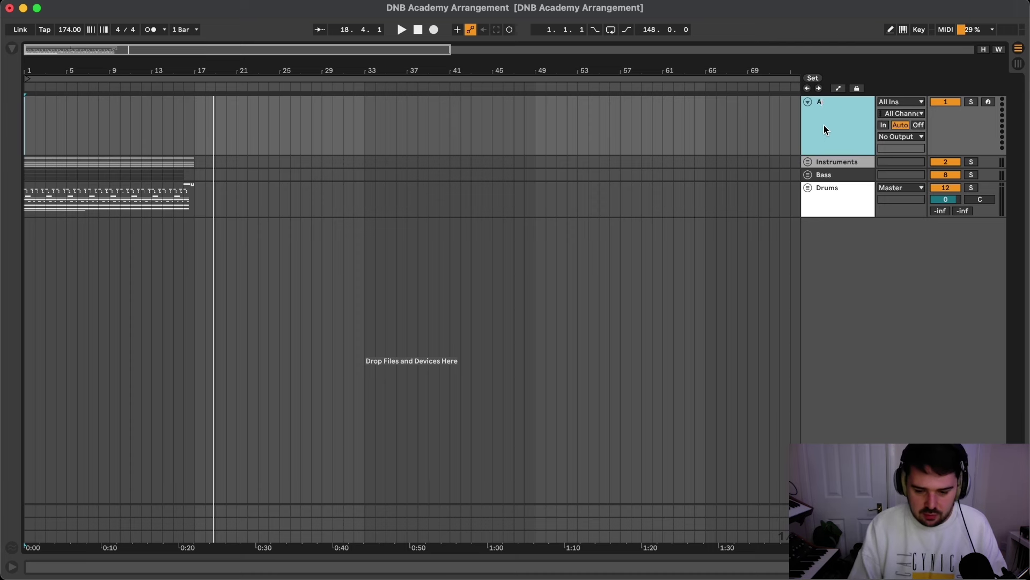
text(rrangement)
key(Return)
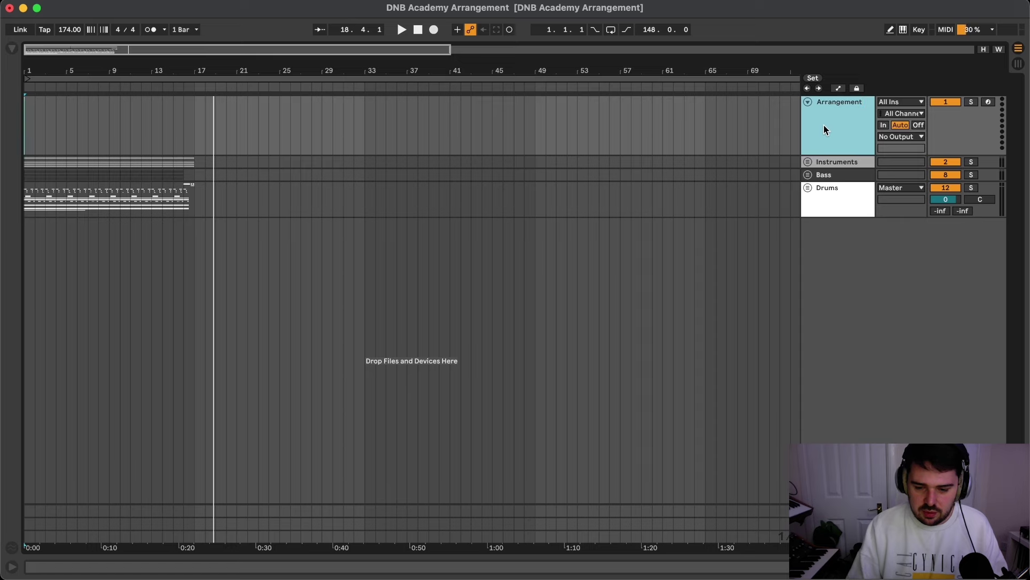
- Create an empty 16-bar MIDI clip from bar 1 to bar 17 on the Arrangement track and fold the track
scroll(134, 125, down, 3)
drag(109, 128, 2, 132)
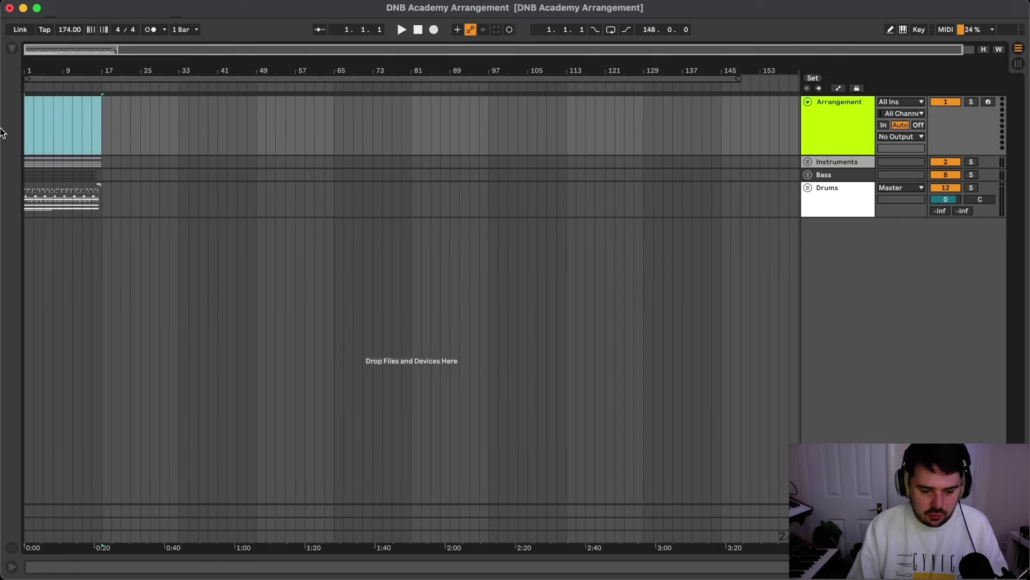
key(super+shift+m)
key(shift+Tab)
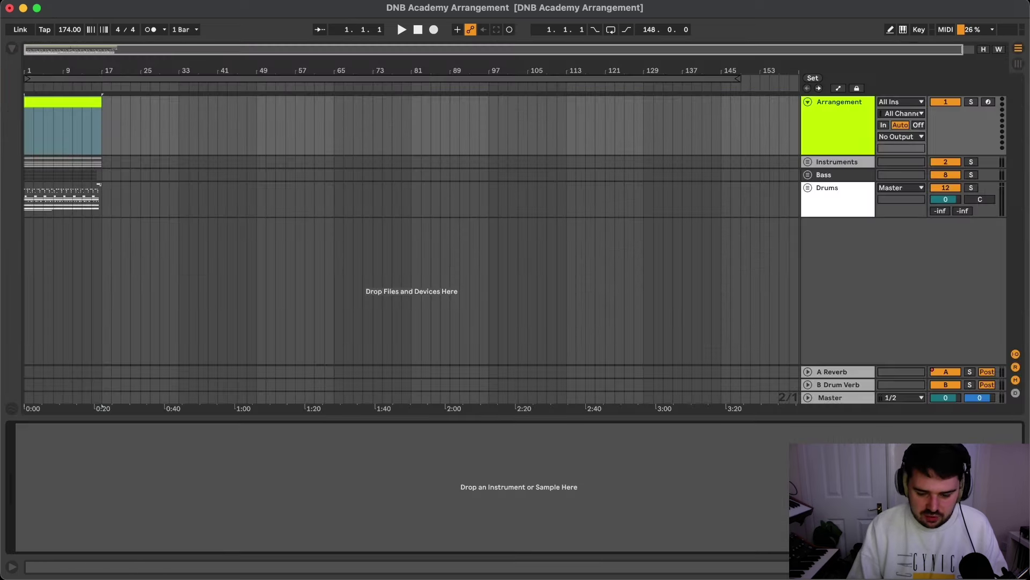
click(87, 103)
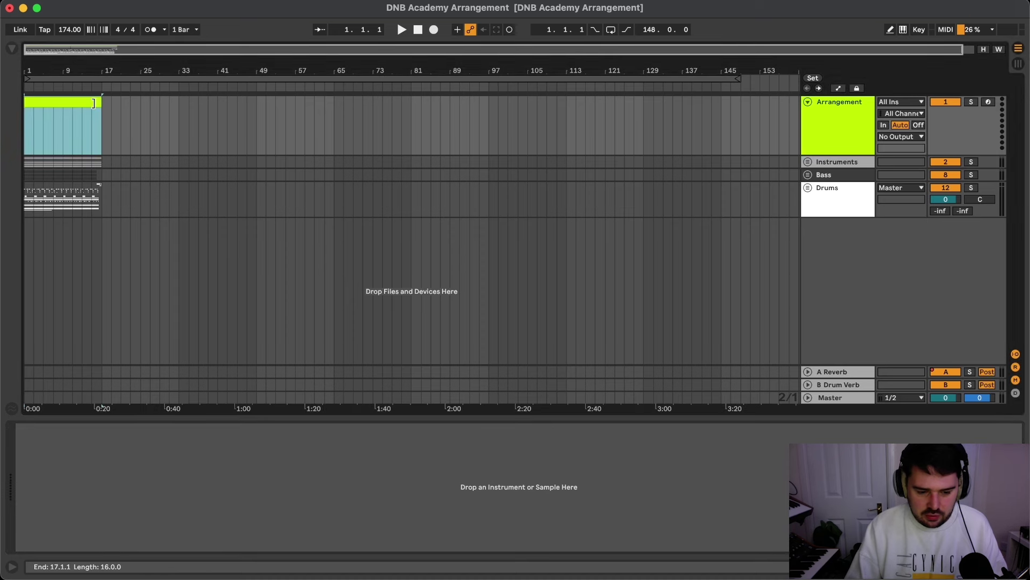
click(93, 103)
click(810, 102)
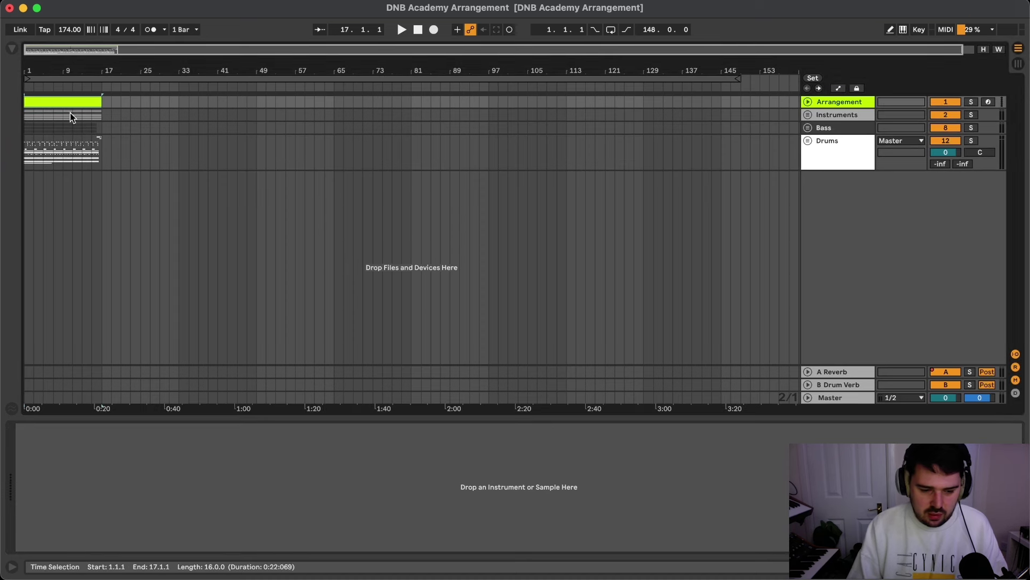
- Duplicate the 16-bar clip repeatedly along the Arrangement track up to bar 161
click(54, 102)
key(super+d)
key(super+d)
key(super+d)
key(super+d)
key(super+d)
key(super+d)
key(super+d)
key(super+d)
key(super+d)
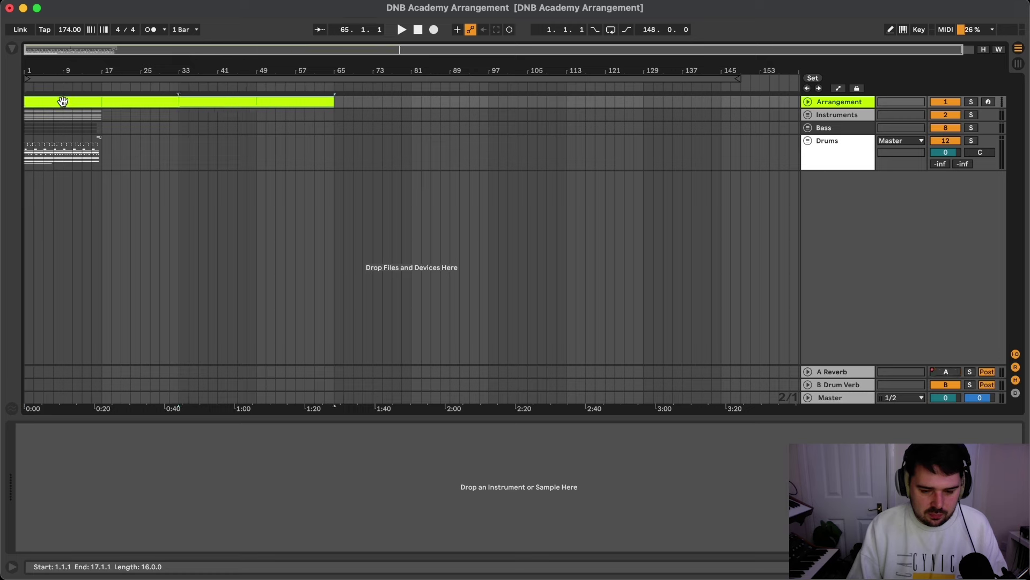
scroll(64, 102, left, 3)
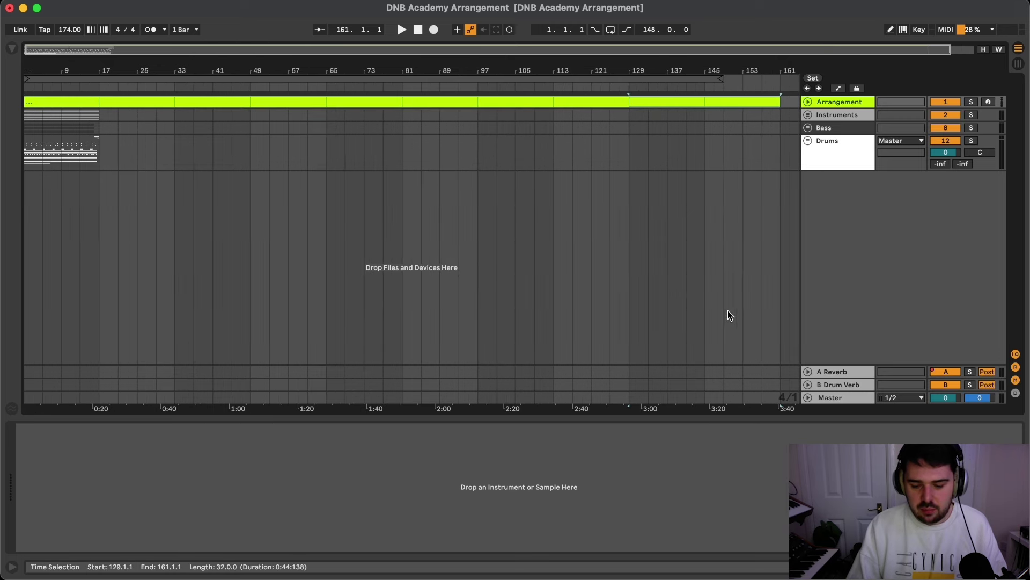
- Name the first clip on the Arrangement track Intro A and the second clip Intro B
scroll(728, 311, down, 1)
click(47, 101)
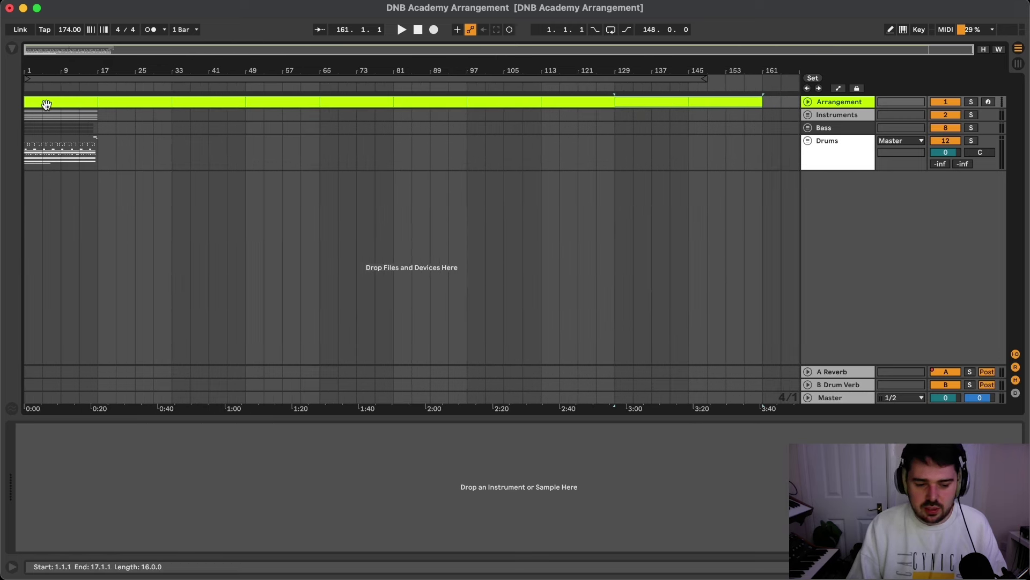
key(super+r)
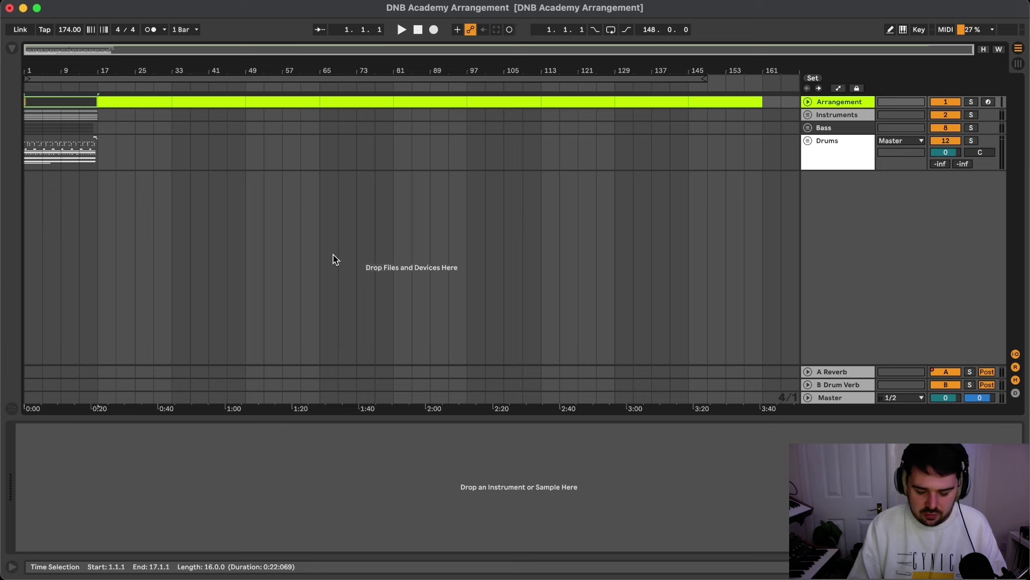
key(Return)
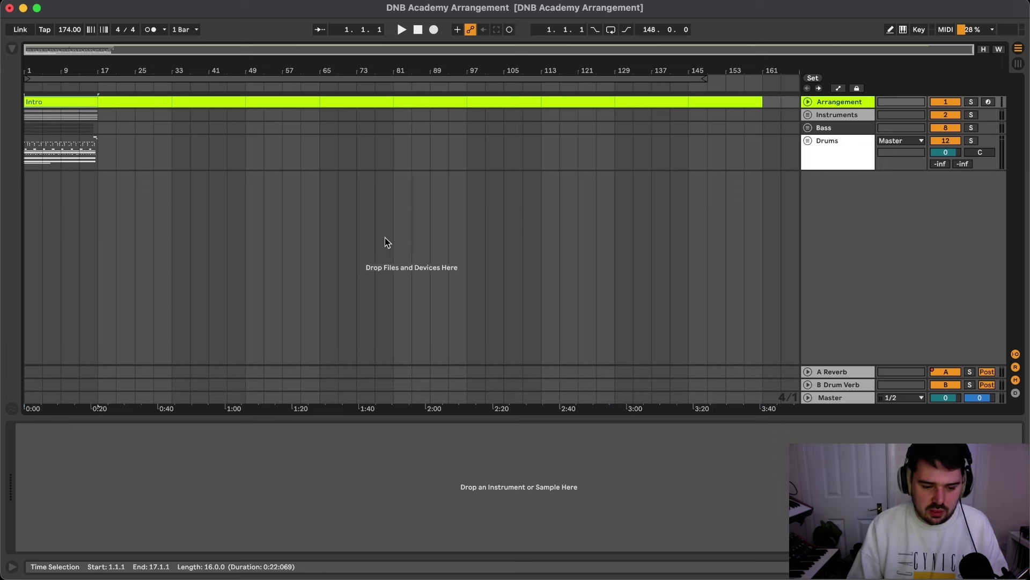
click(154, 102)
key(super+r)
text(In)
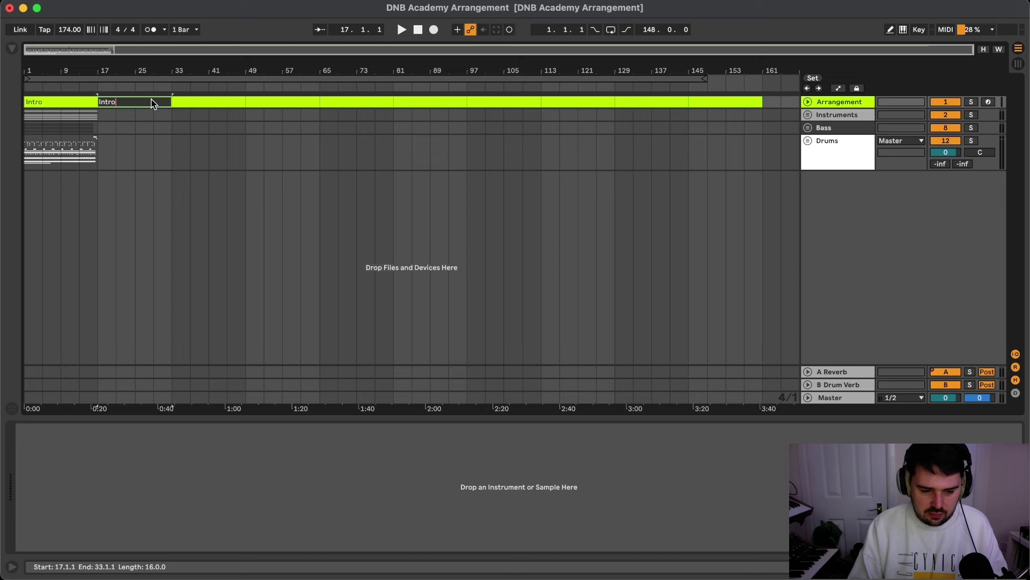
text(tro B)
key(Return)
click(48, 102)
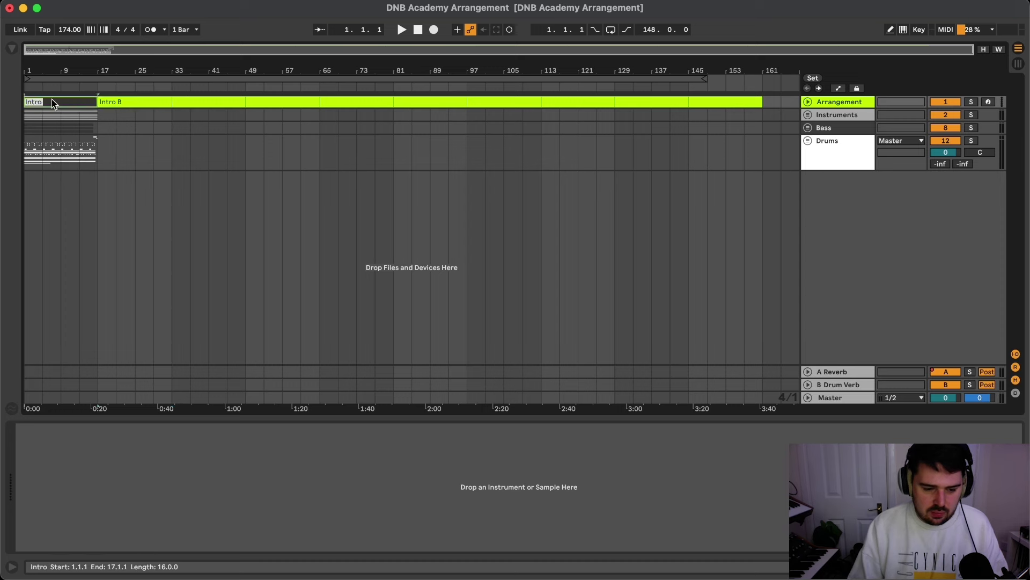
text(Intro A)
key(Return)
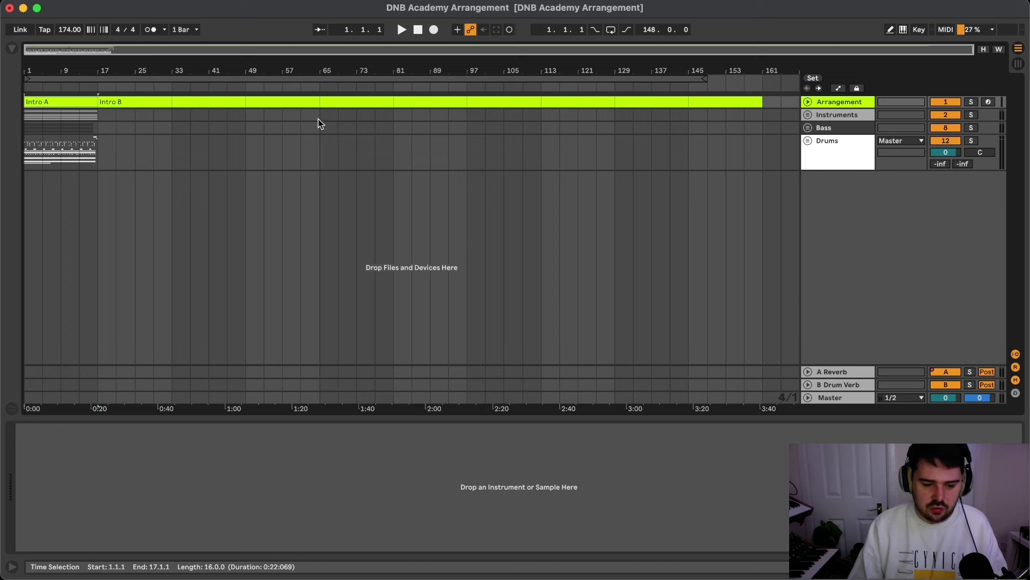
- Name the Arrangement clip starting at bar 33 Verse
click(80, 103)
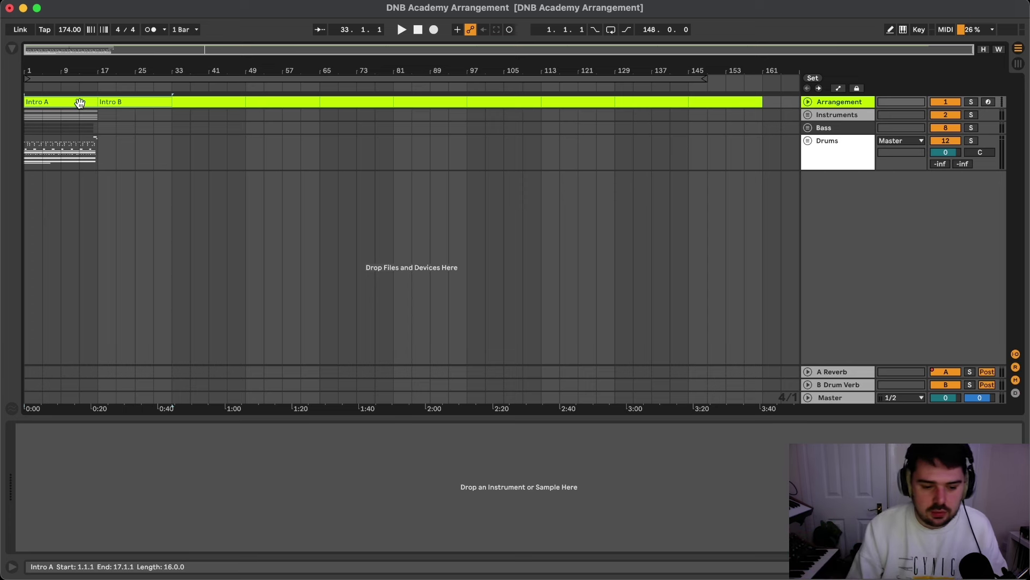
click(185, 105)
text(Vers)
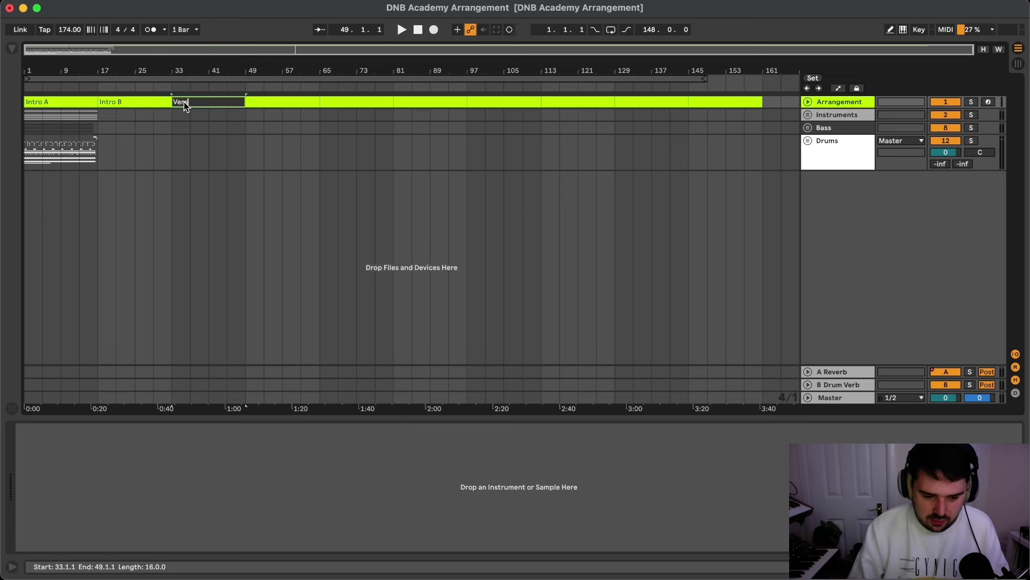
text(e)
key(Tab)
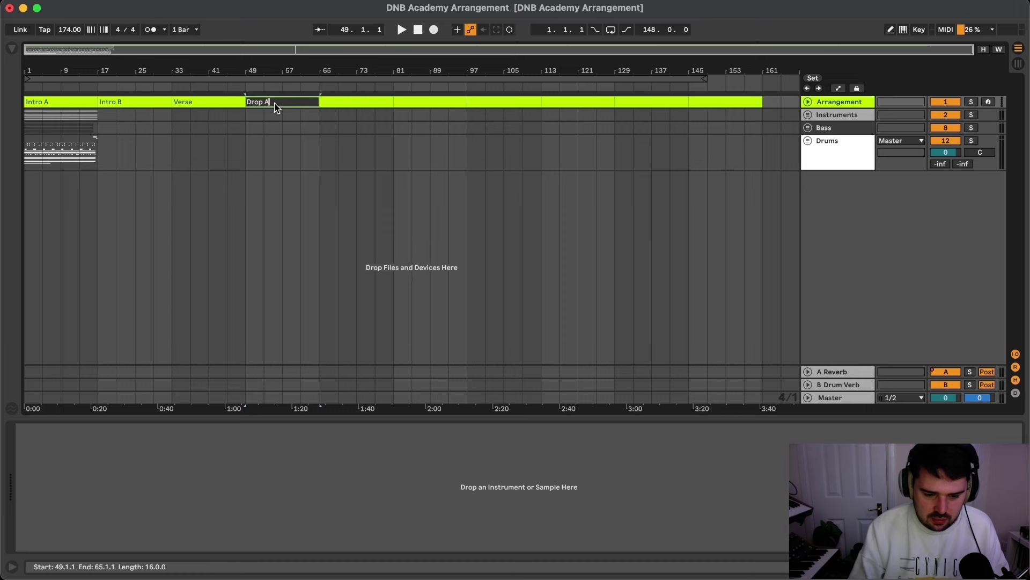
- Name the Arrangement clips starting at bars 49, 65 and 81 Drop A, Drop B and Drop C
text(Drop A)
key(Tab)
text(Drop B)
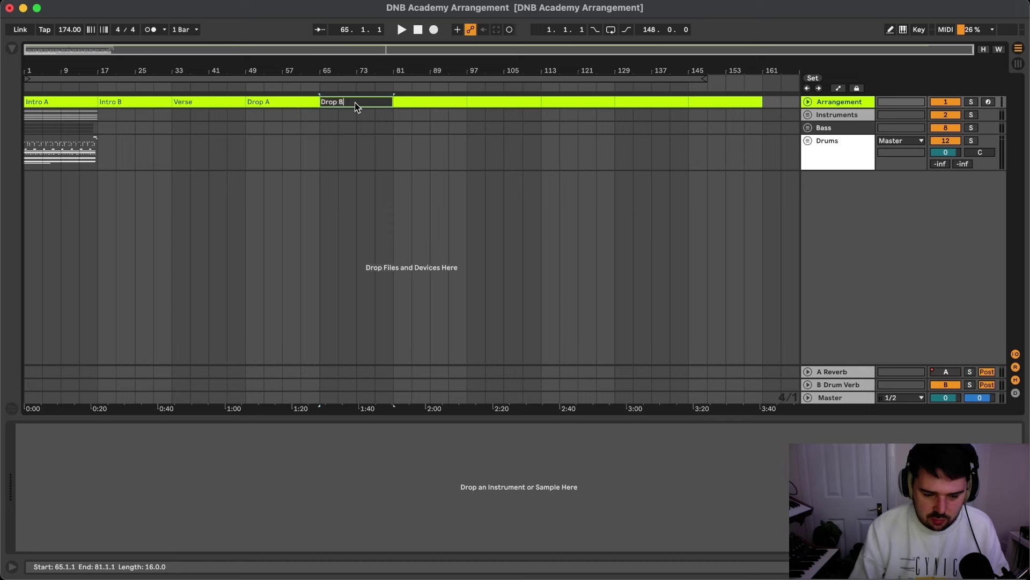
key(Tab)
text(Drop C)
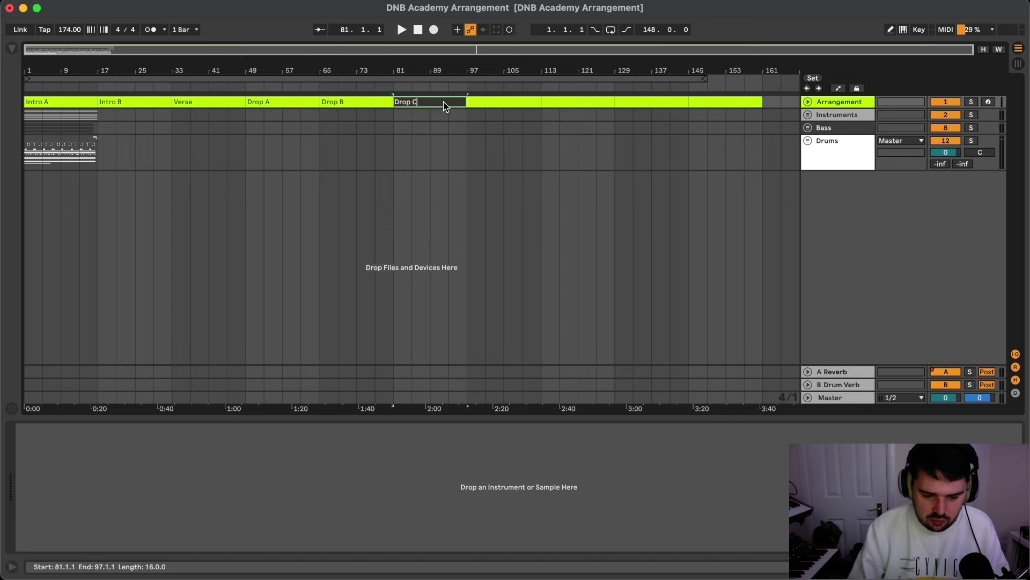
- Name the Arrangement clip starting at bar 97 Breakdown
key(Tab)
text(B)
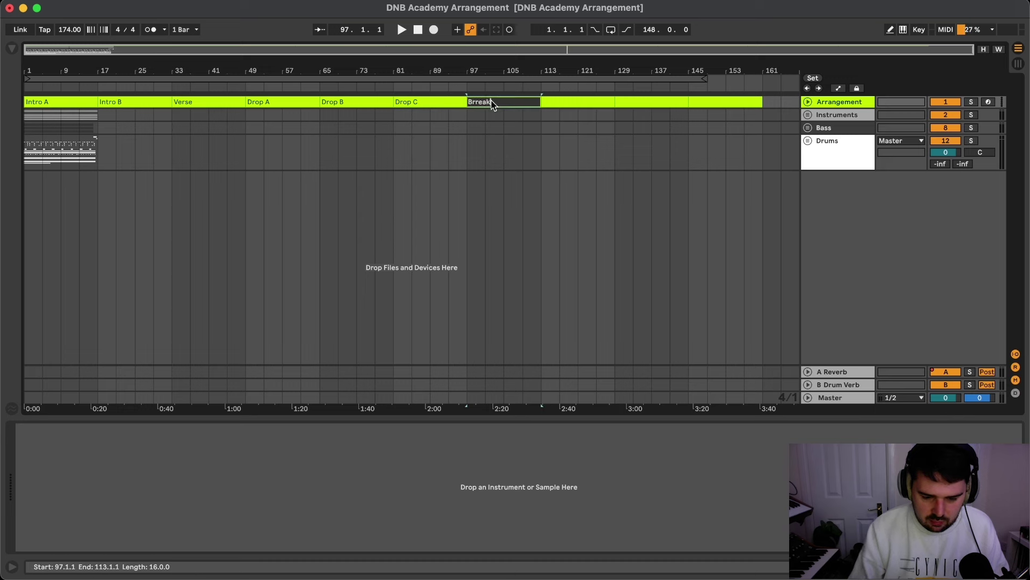
text(reakdown)
key(Return)
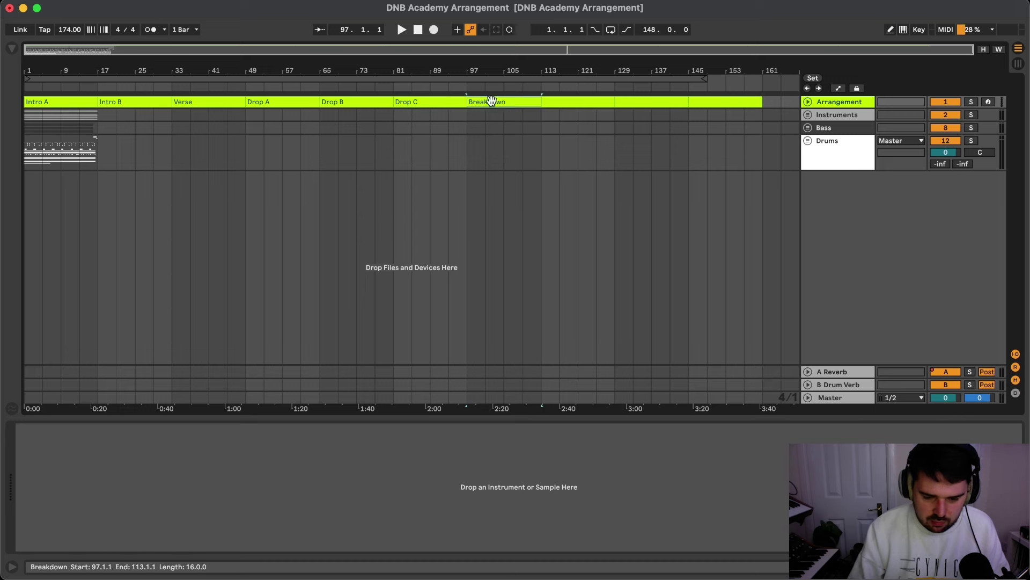
- Repeat the Drop A, Drop B and Drop C clips on the Arrangement track from bar 113, after the Breakdown
click(287, 102)
shift+click(415, 102)
key(ctrl+d)
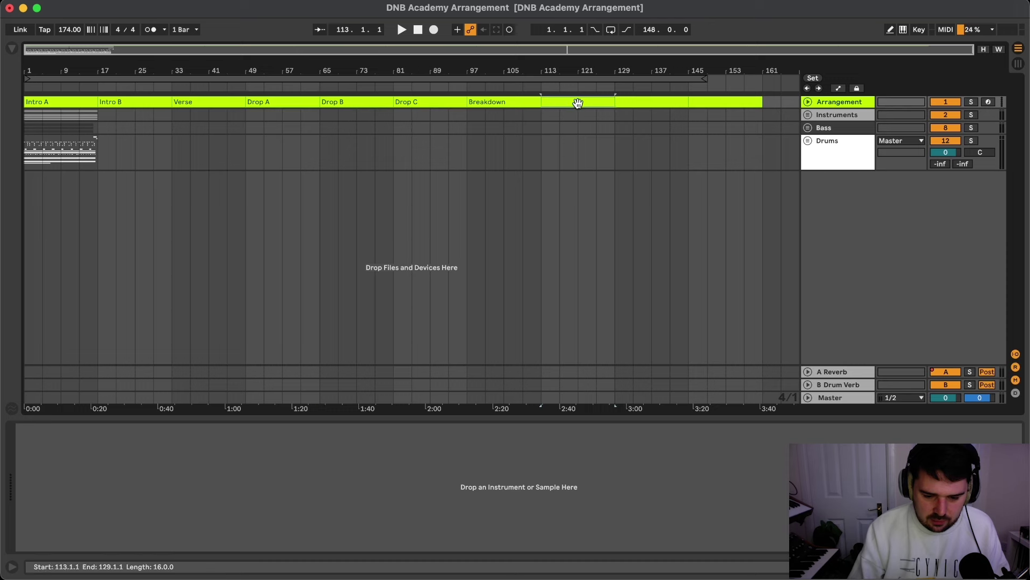
click(764, 125)
drag(102, 150, 3, 112)
key(Delete)
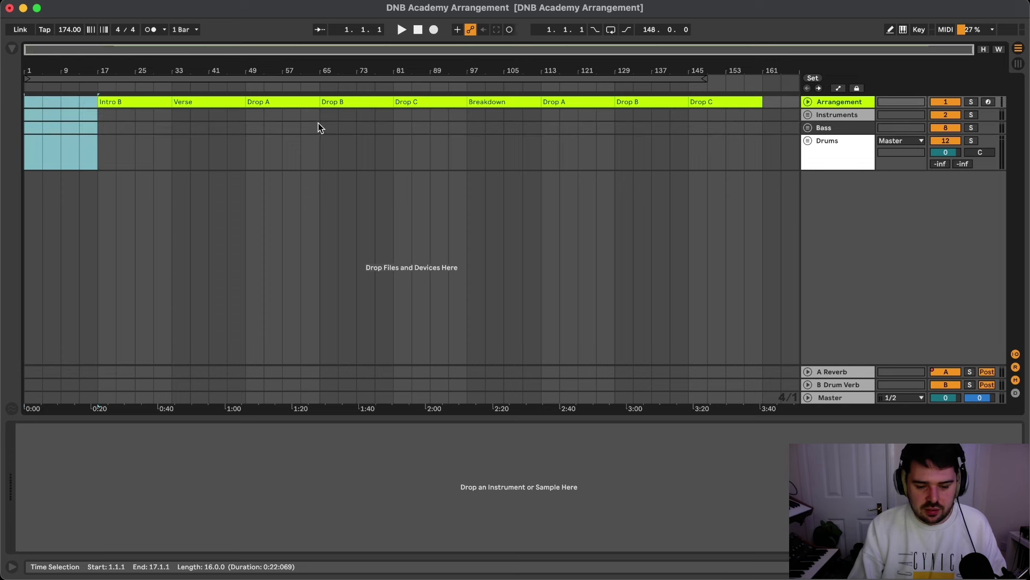
key(super+z)
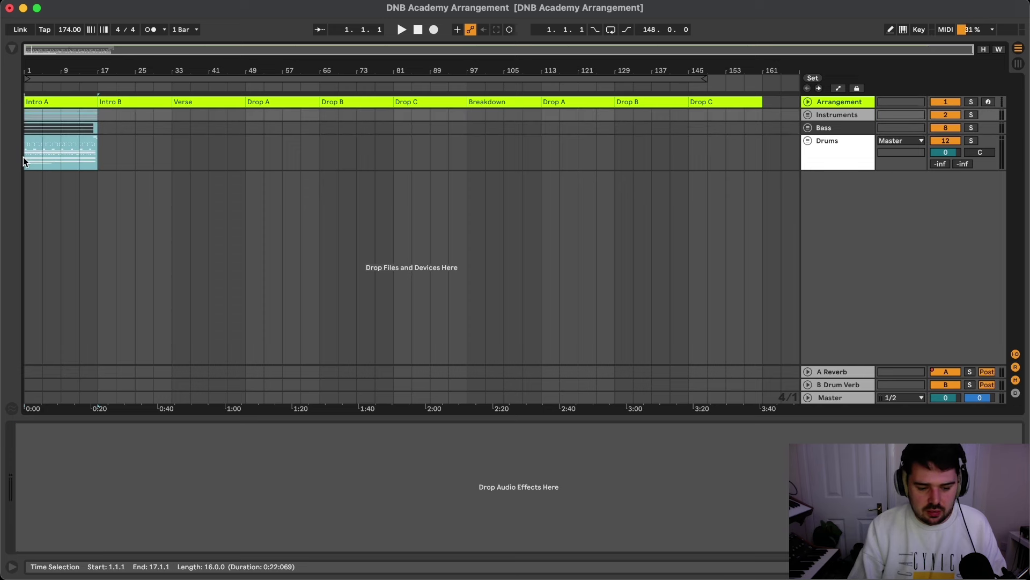
- Move the 16-bar loop on the Instruments, Bass and Drums tracks from bar 1 to bar 49, under Drop A
key(super+x)
click(247, 115)
key(super+v)
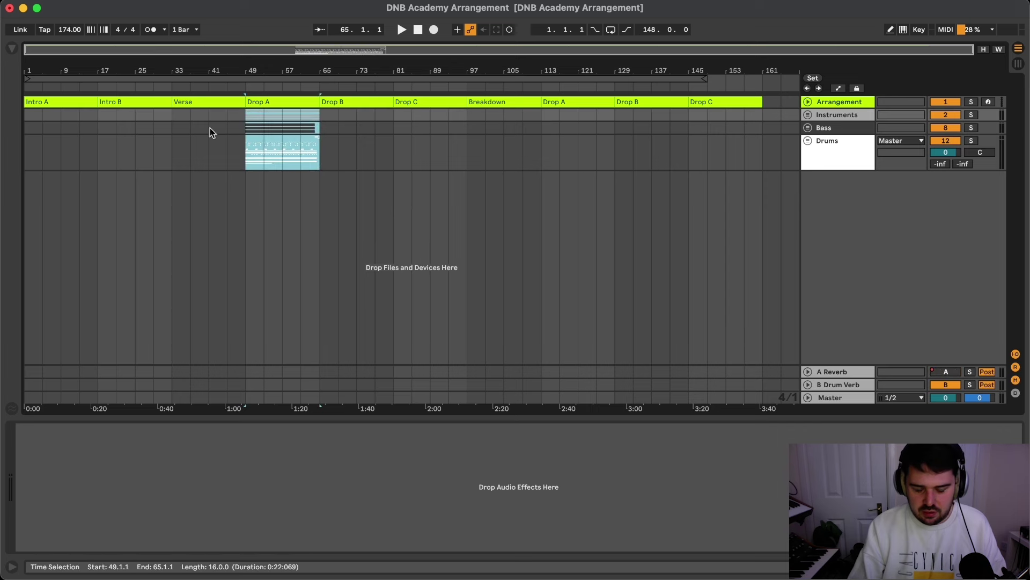
- Duplicate the 16-bar Drums section under Drop A twice, filling Drop B and Drop C up to bar 97
click(272, 102)
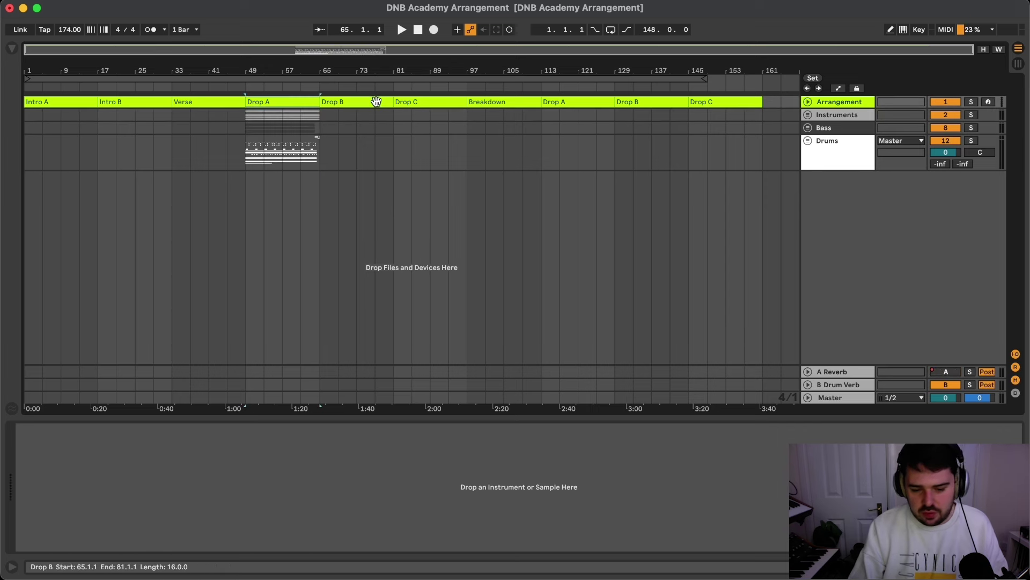
click(418, 101)
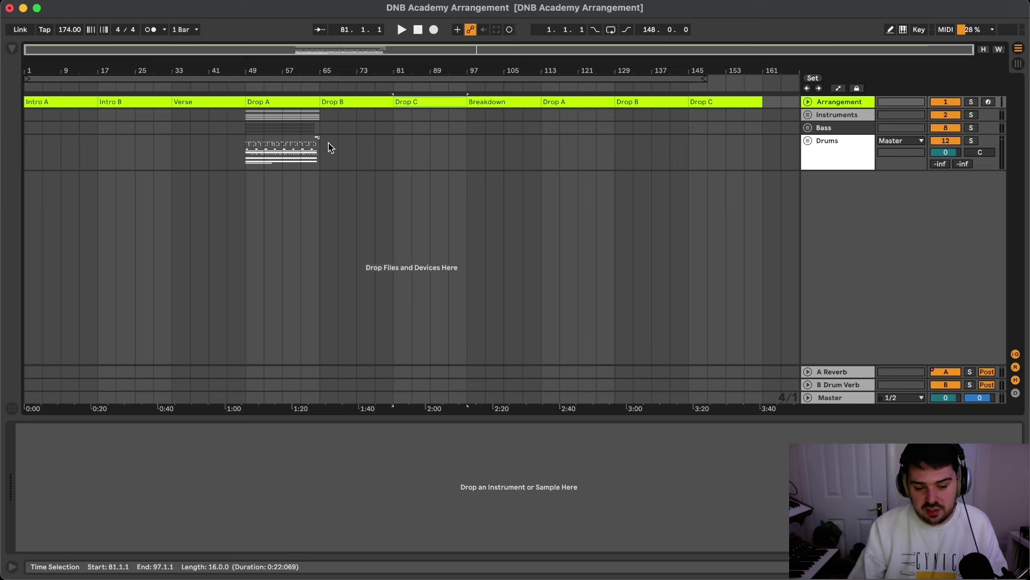
click(312, 151)
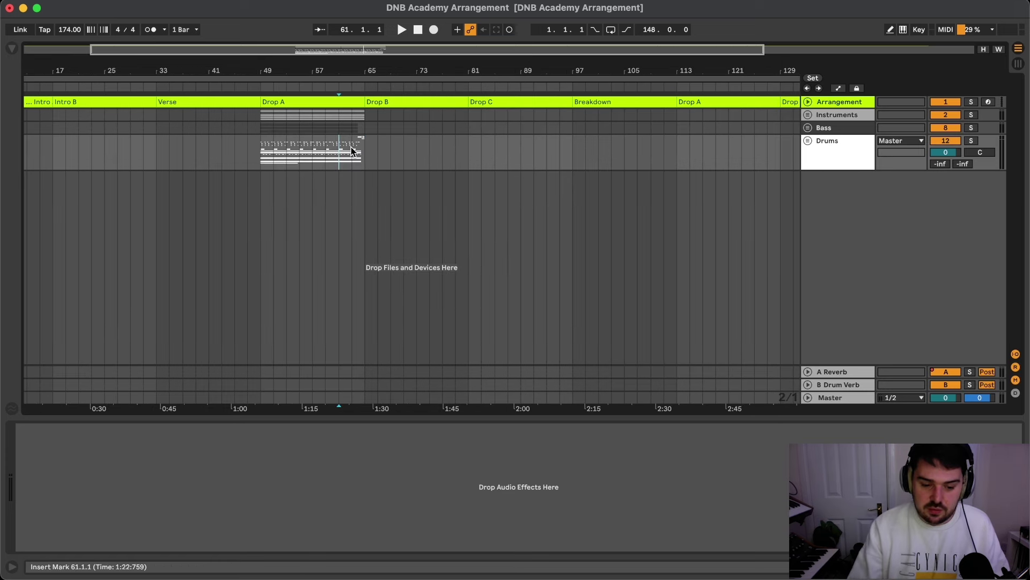
drag(366, 153, 266, 154)
key(super+d)
key(super+d)
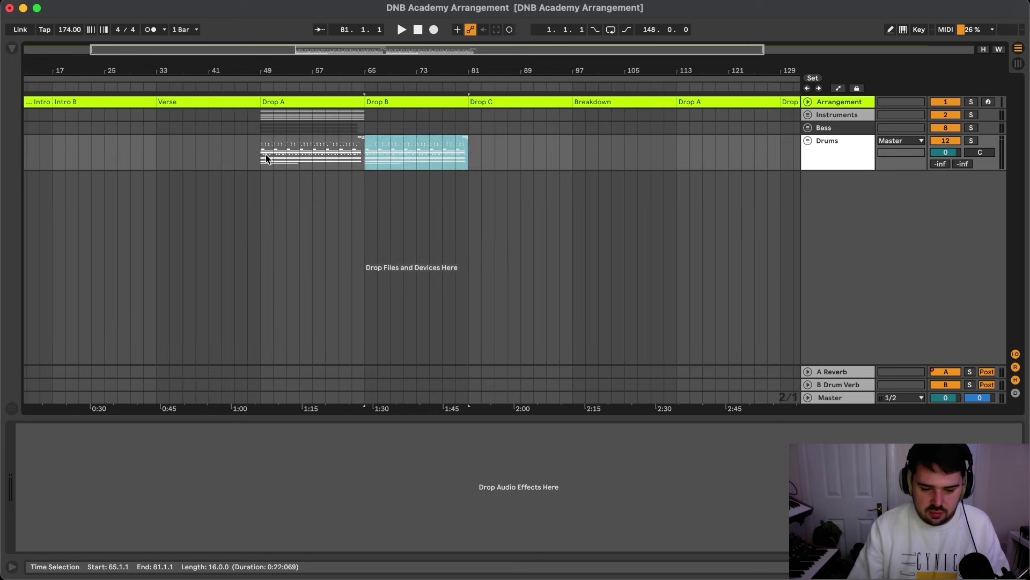
- Copy the Drums section spanning bars 49 to 97 to bar 113, filling the second Drop A, Drop B and Drop C
scroll(299, 160, down, 2)
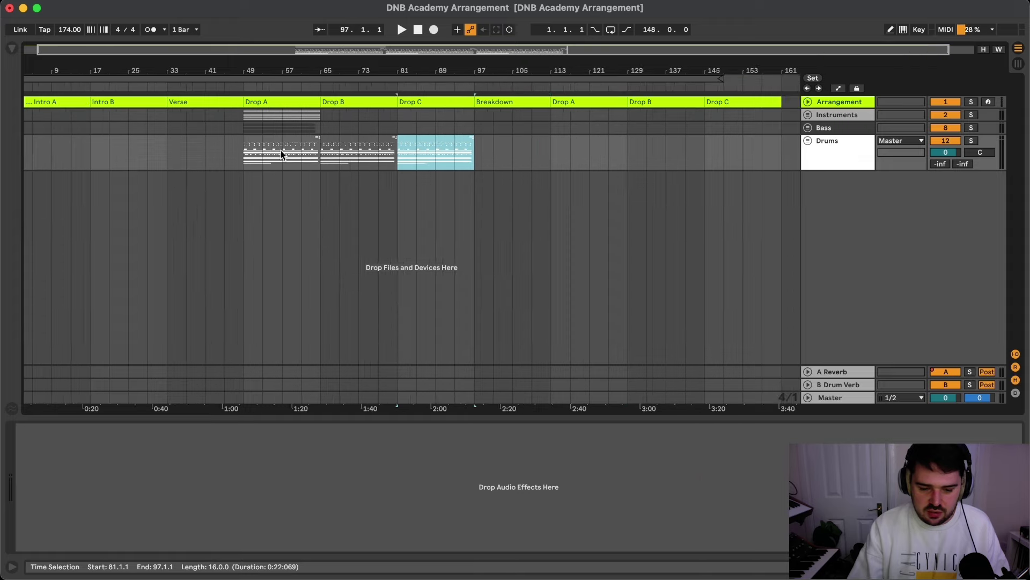
shift+click(246, 148)
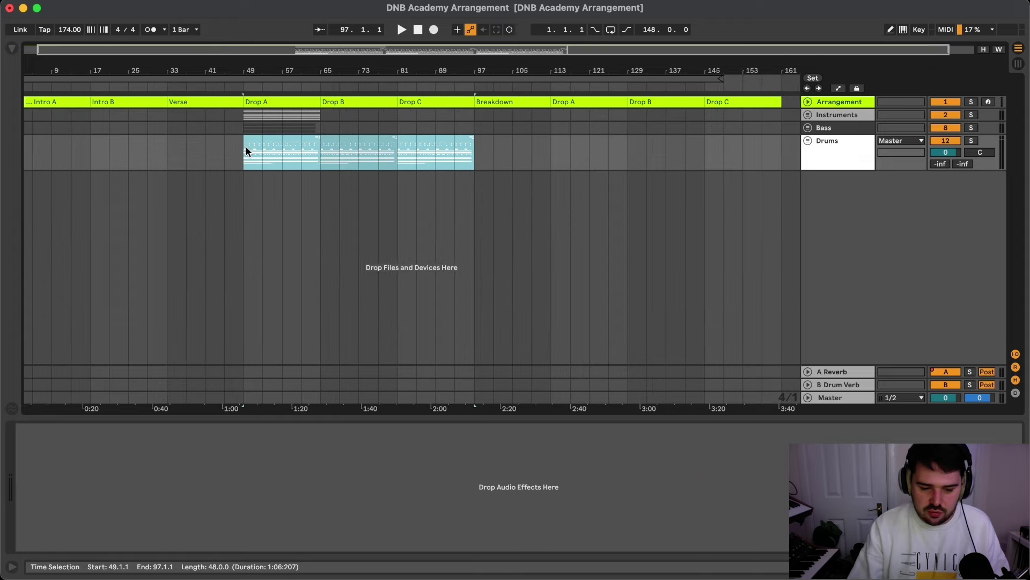
click(542, 153)
key(super+v)
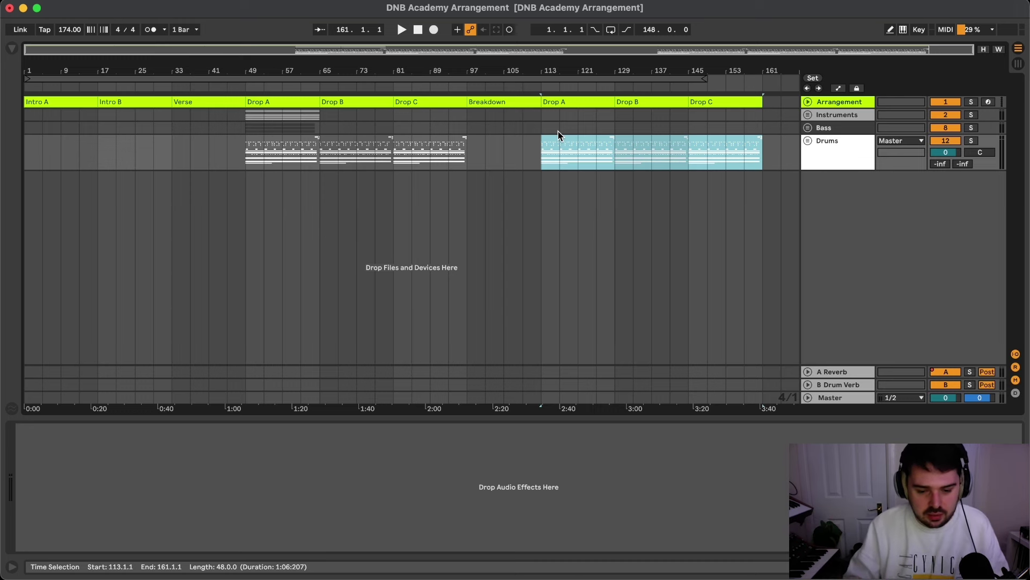
- Expand the Bass group and duplicate the Drop A clips of Sub, Mid Reese and 11 Serum twice, into Drop B and Drop C
click(253, 128)
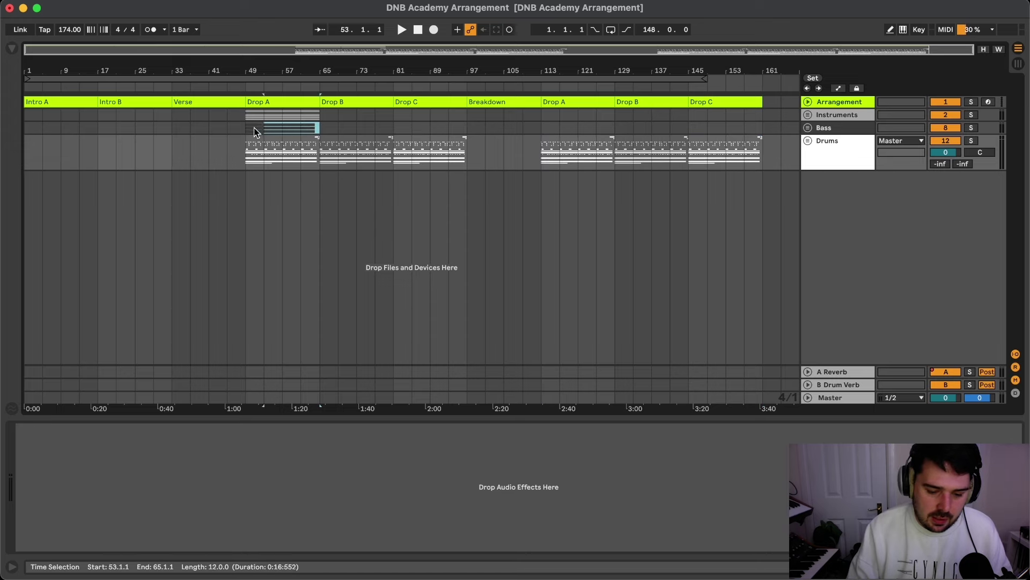
click(809, 128)
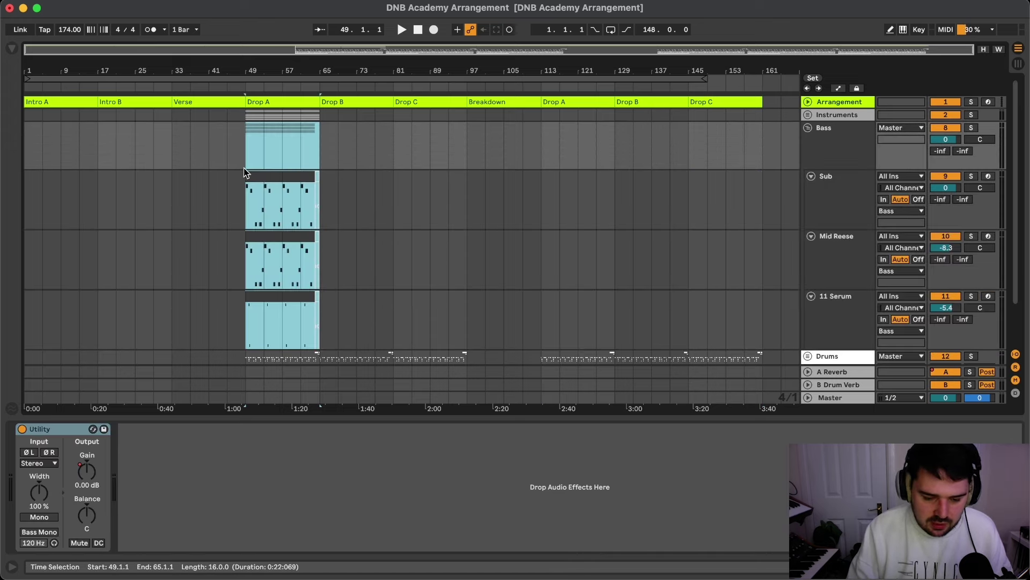
scroll(246, 204, down, 2)
drag(247, 273, 322, 149)
key(super+d)
key(super+d)
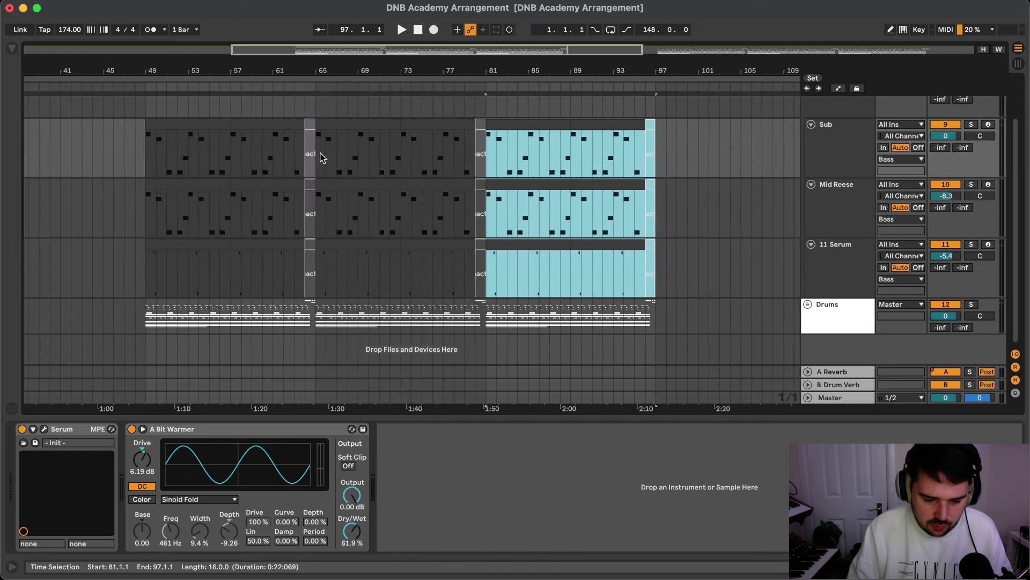
- Play the first drop from bar 49 and examine the duplicated bass clips around the Drop A to Drop B transition
click(247, 109)
key(space)
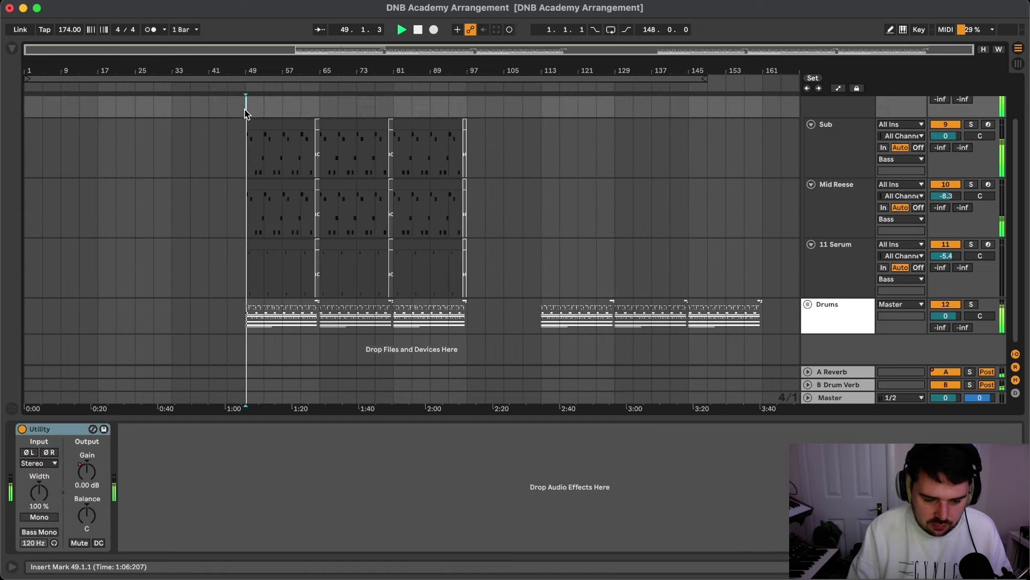
scroll(241, 173, up, 5)
scroll(290, 237, up, 2)
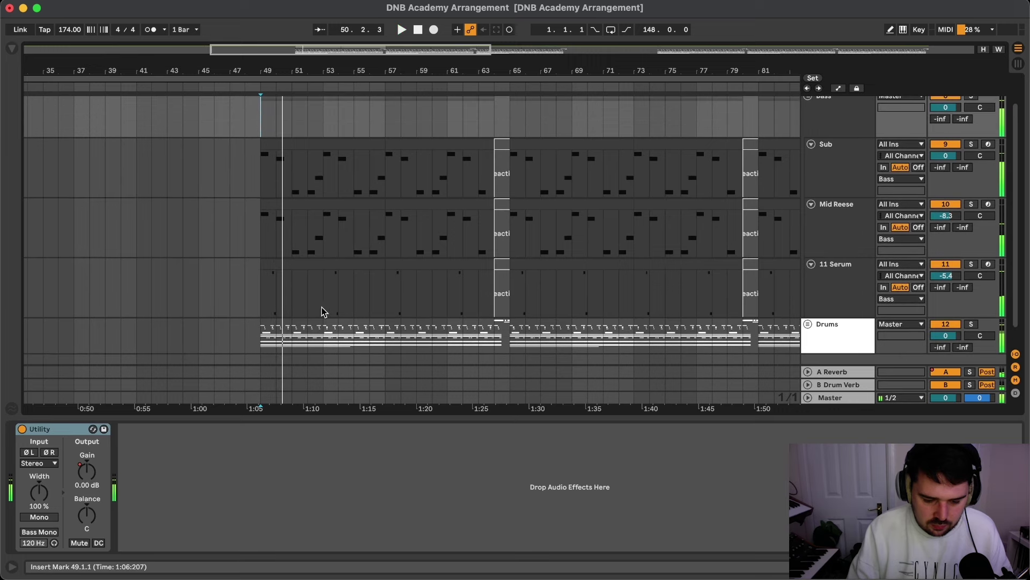
scroll(516, 279, right, 2)
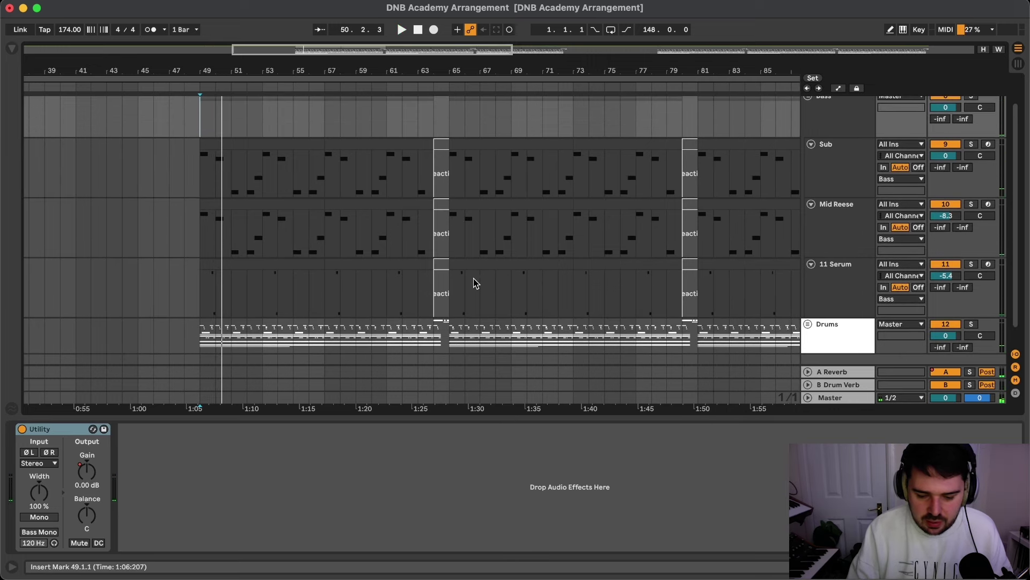
scroll(483, 287, up, 4)
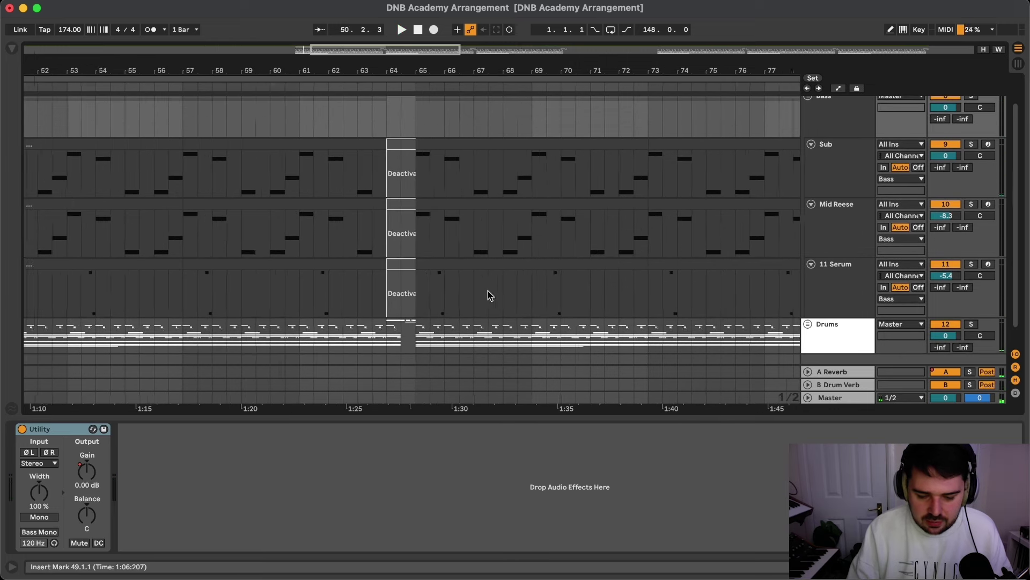
- Audition the 11 Serum bass part near the start of Drop B, from bar 65
click(838, 279)
click(429, 294)
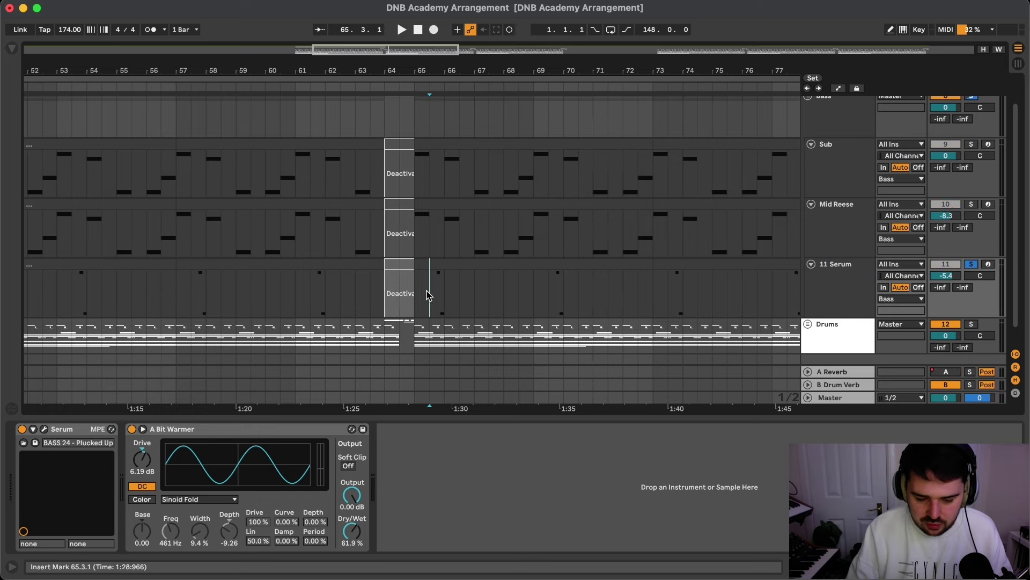
key(space)
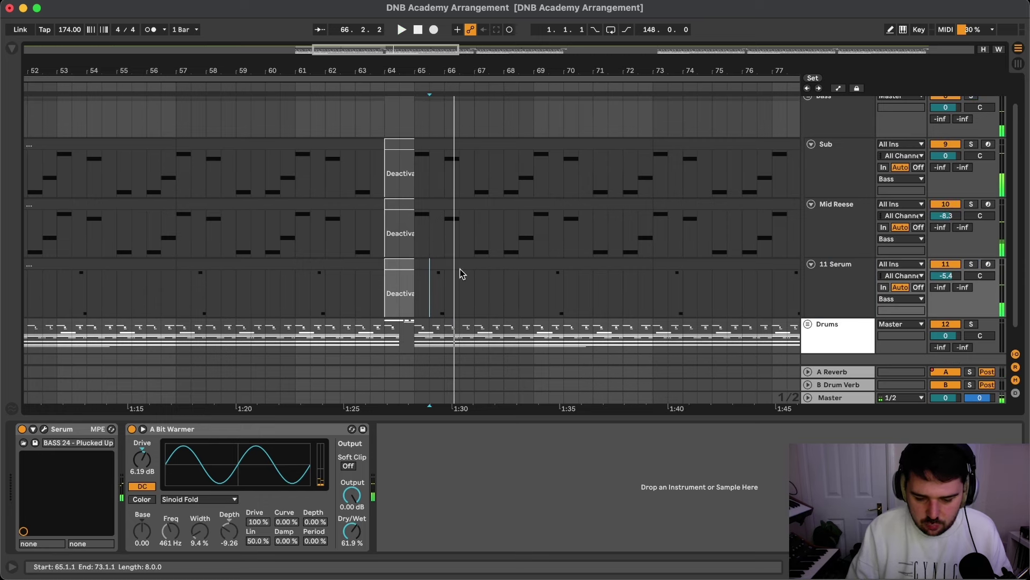
- Collapse the Bass group and duplicate the Instruments group's Drop A section into Drop B and Drop C
scroll(585, 243, down, 5)
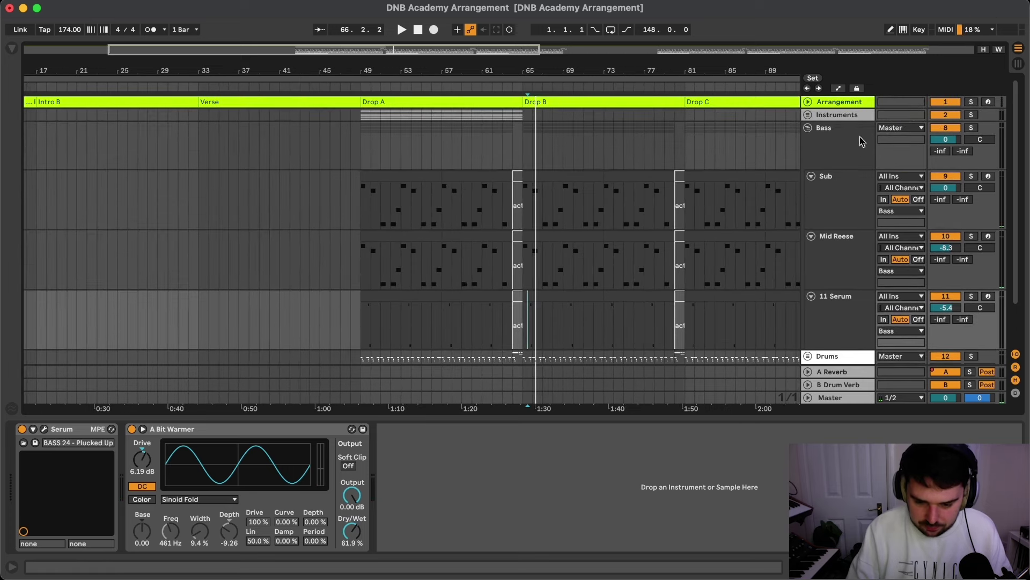
click(808, 128)
click(805, 114)
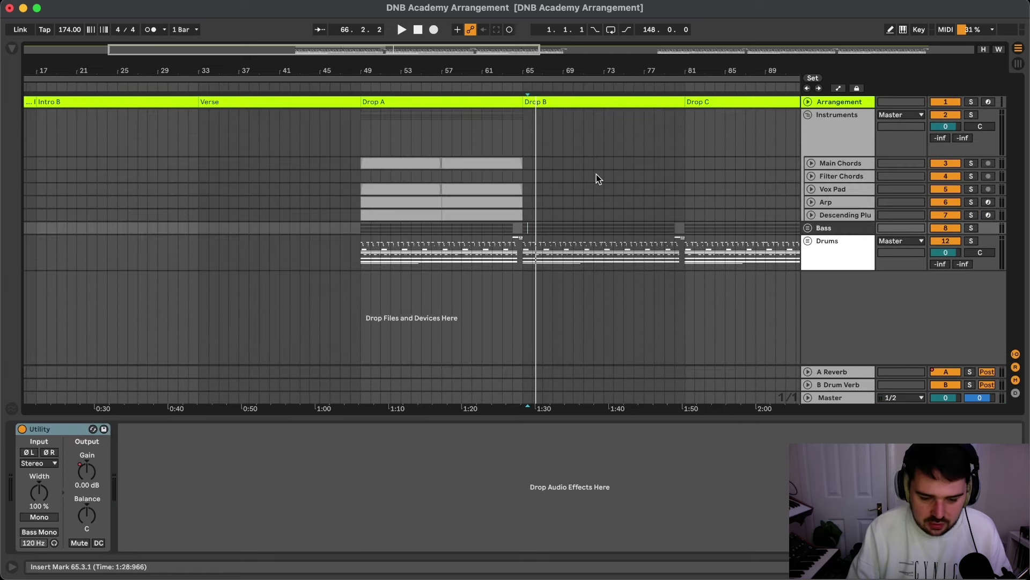
click(806, 115)
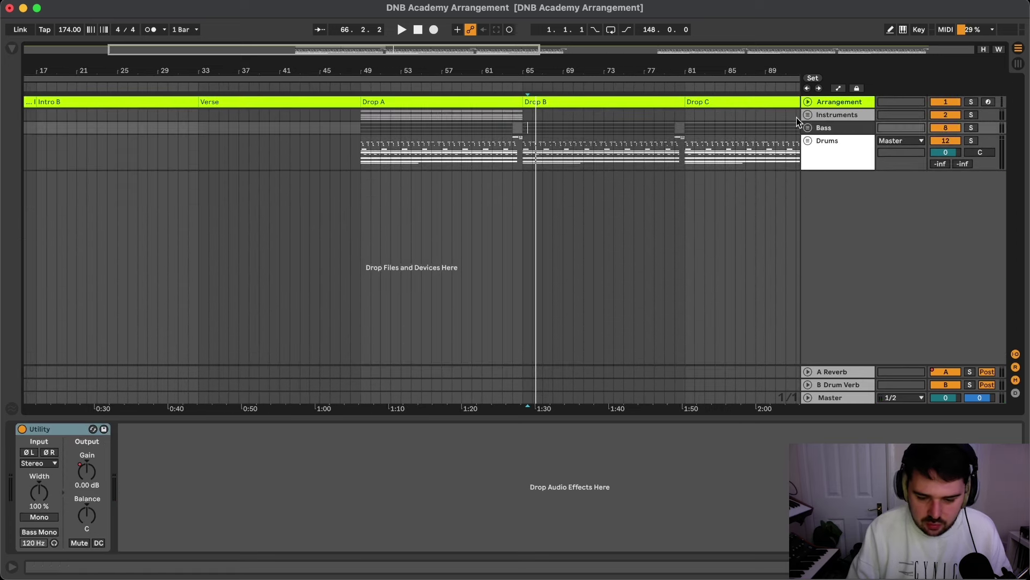
click(362, 113)
key(w)
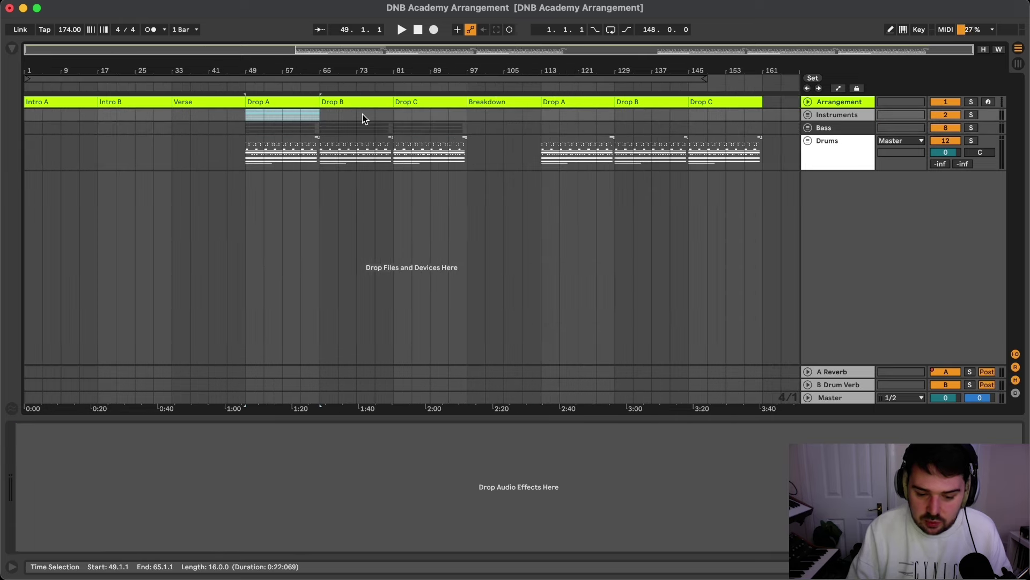
click(364, 118)
click(406, 118)
- Expand the Instruments group and its Arp track, and play the Arp soloed from bar 49
click(807, 114)
key(space)
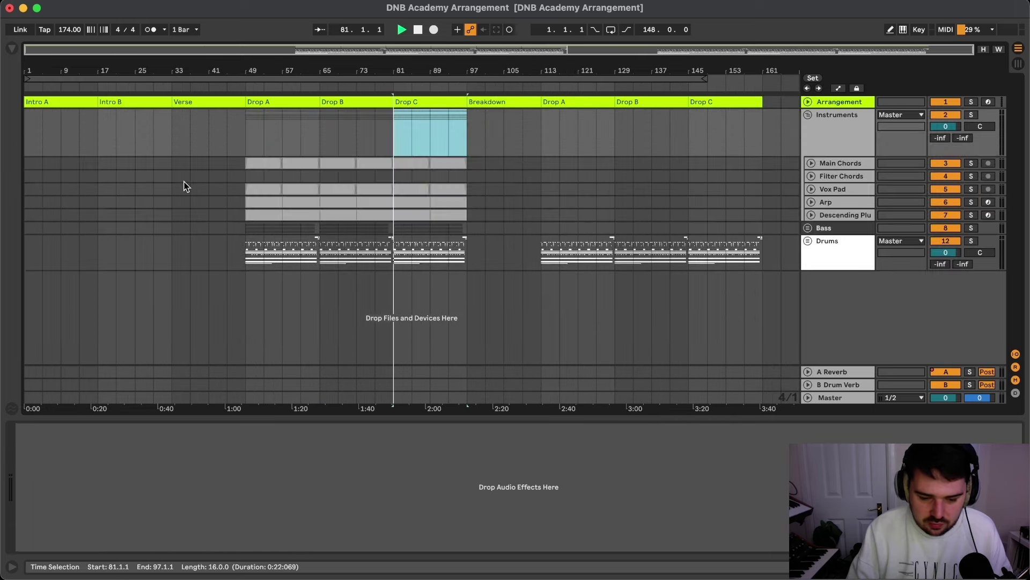
scroll(250, 185, up, 5)
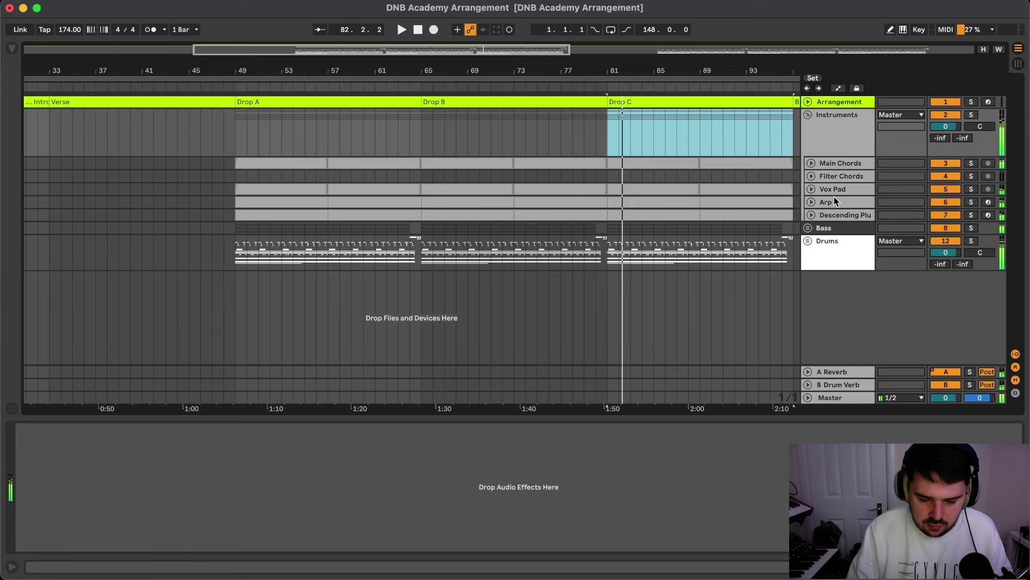
click(811, 203)
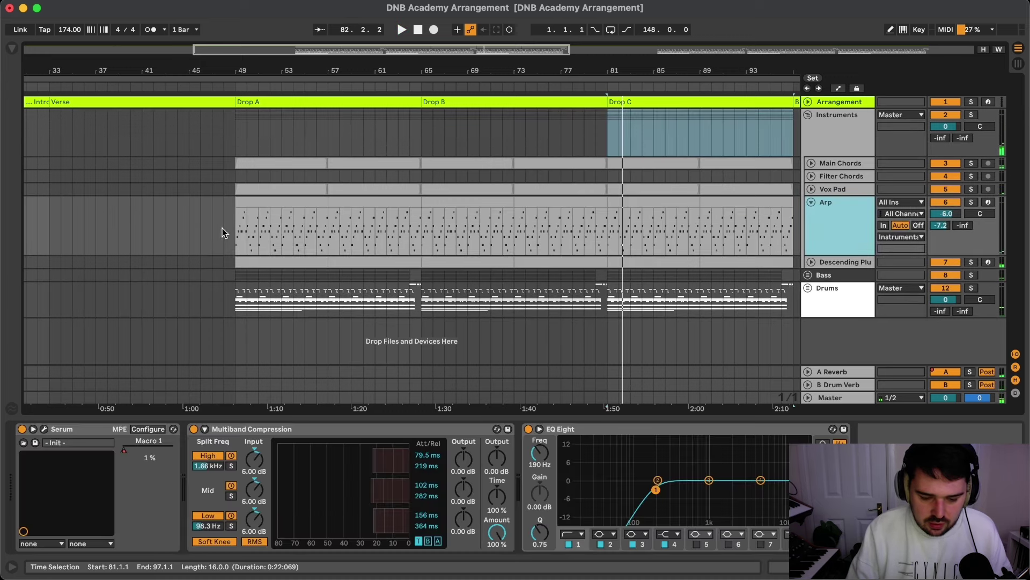
click(239, 237)
key(s)
key(space)
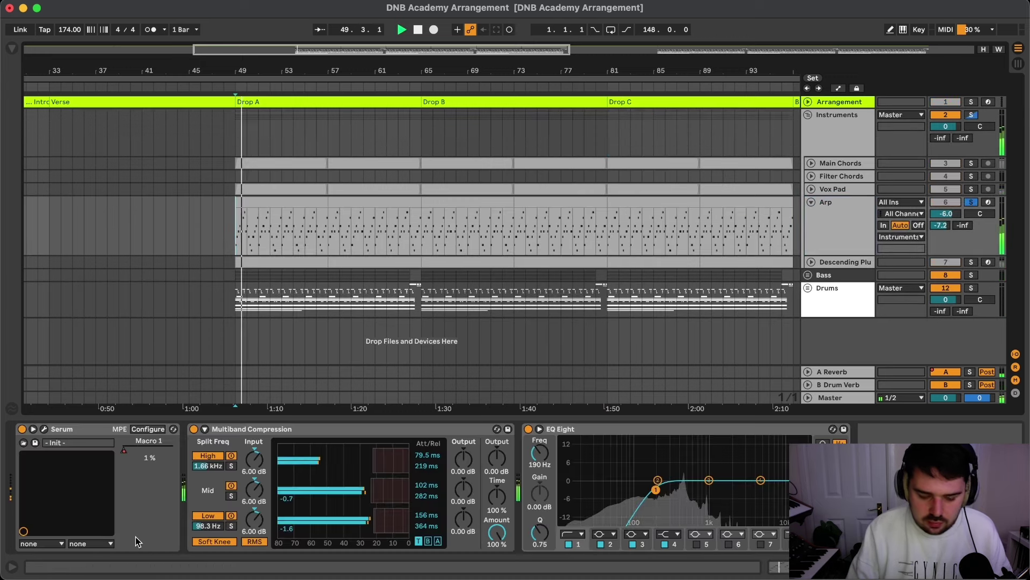
- Display the Serum Macro 1 automation on the Arp track and listen to its sweep from bar 63
right_click(134, 462)
click(177, 400)
scroll(360, 214, down, 2)
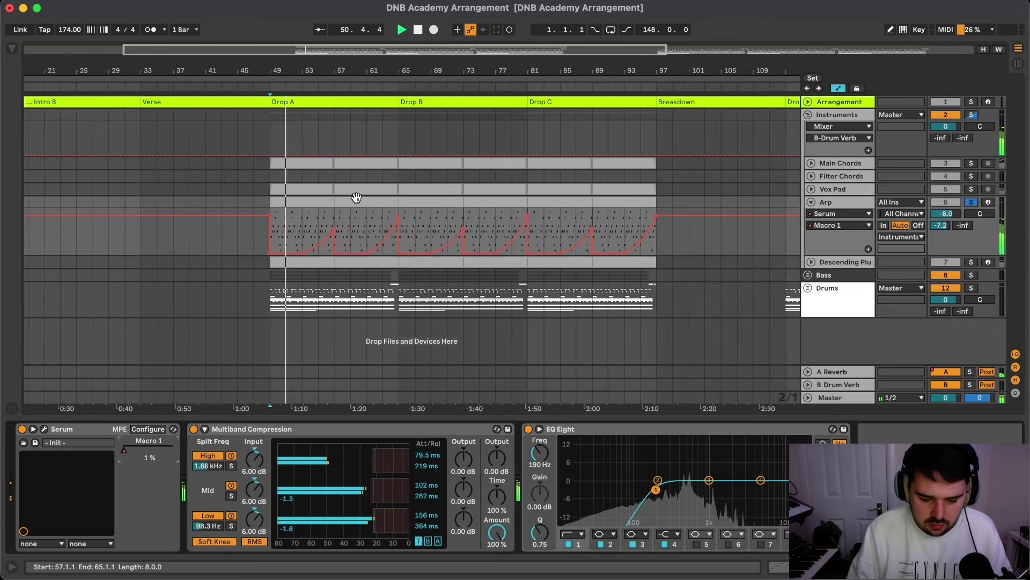
click(382, 224)
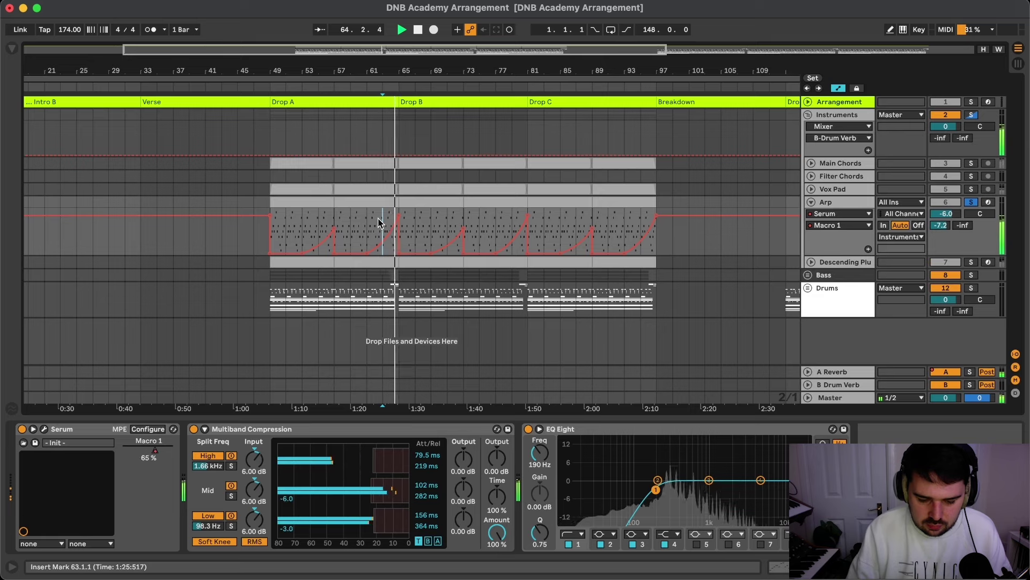
key(a)
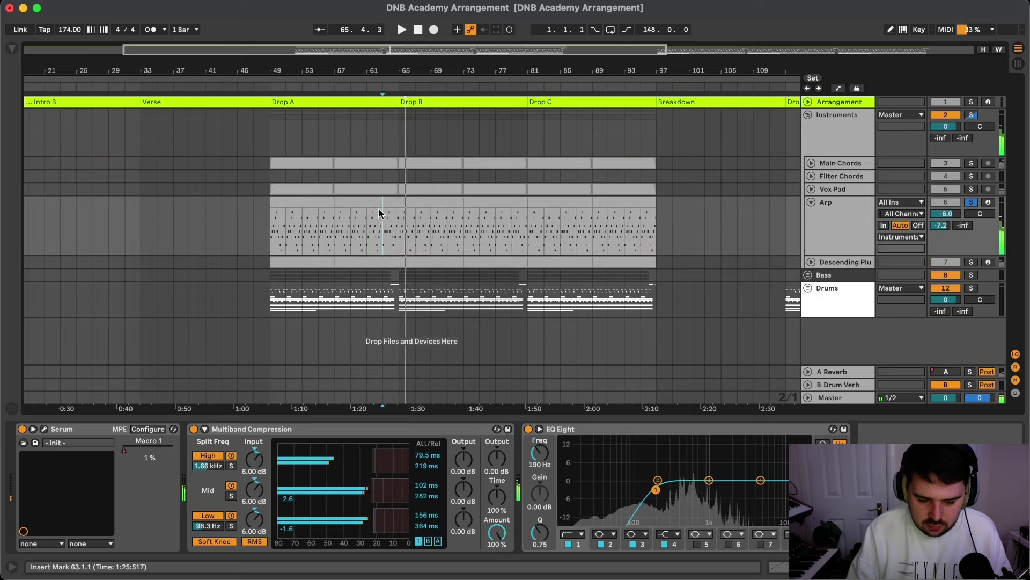
- Delete the Arp clips under Drop A, from bar 49 to bar 65
click(379, 220)
key(space)
shift+click(300, 208)
shift+click(295, 202)
key(Delete)
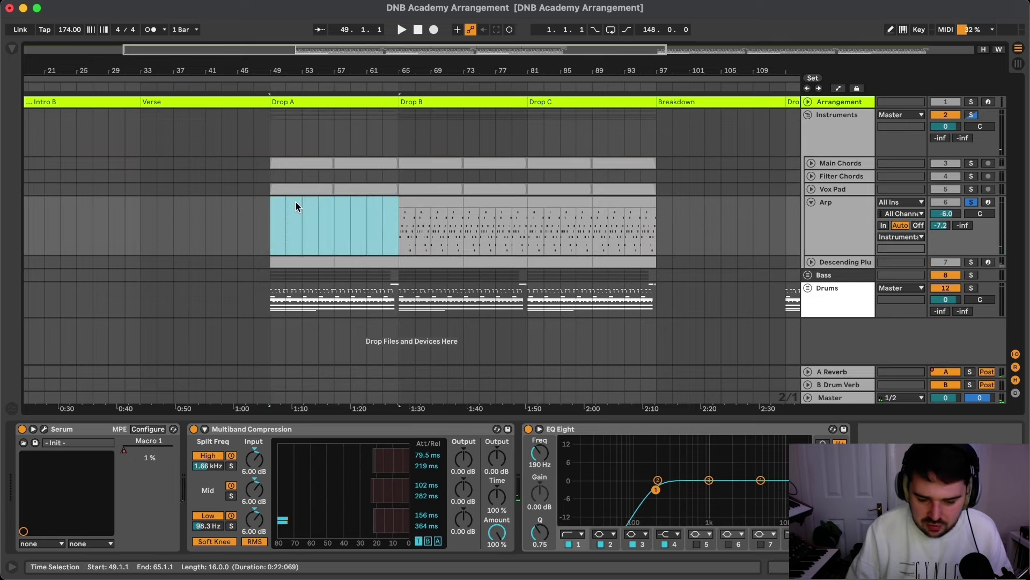
- Play from bar 65 to hear the Arp come in at Drop B, first soloed and then with all tracks
key(a)
key(a)
click(392, 227)
key(space)
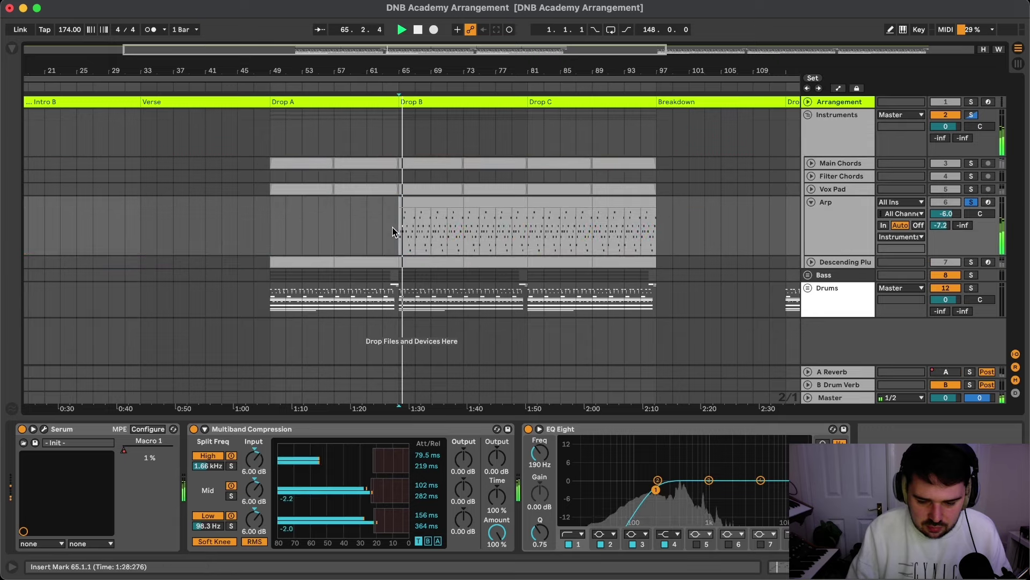
scroll(392, 227, down, 3)
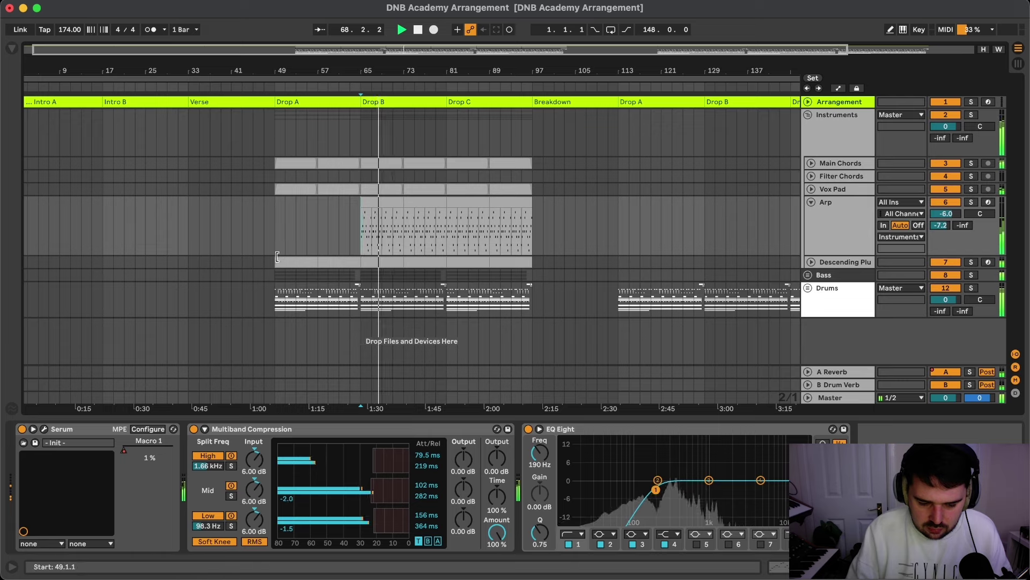
key(space)
- Deactivate the Descending Plu clips under Drop A, from bar 49 to bar 65, and play from bar 65
click(332, 261)
click(331, 262)
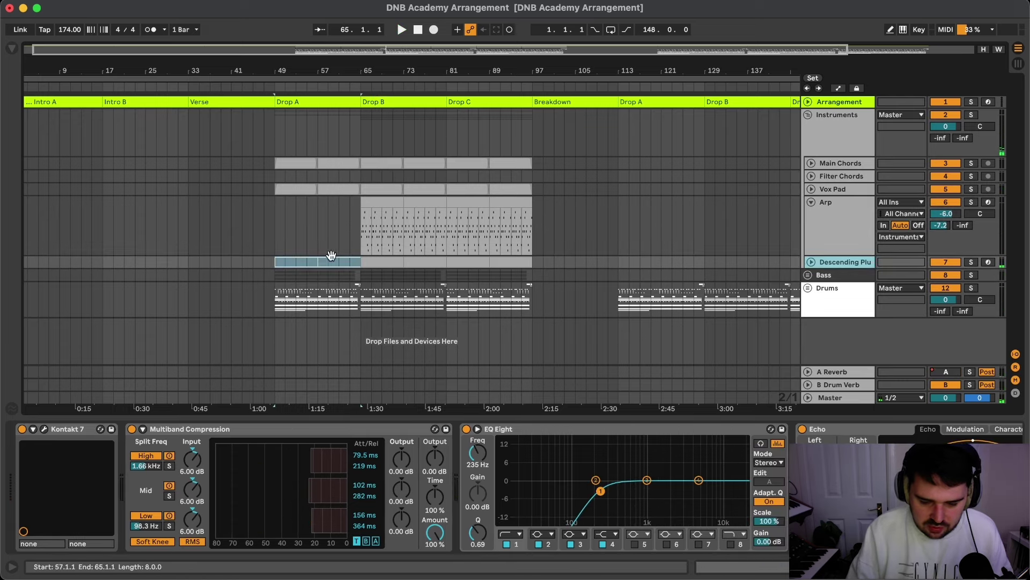
drag(334, 258, 370, 260)
key(space)
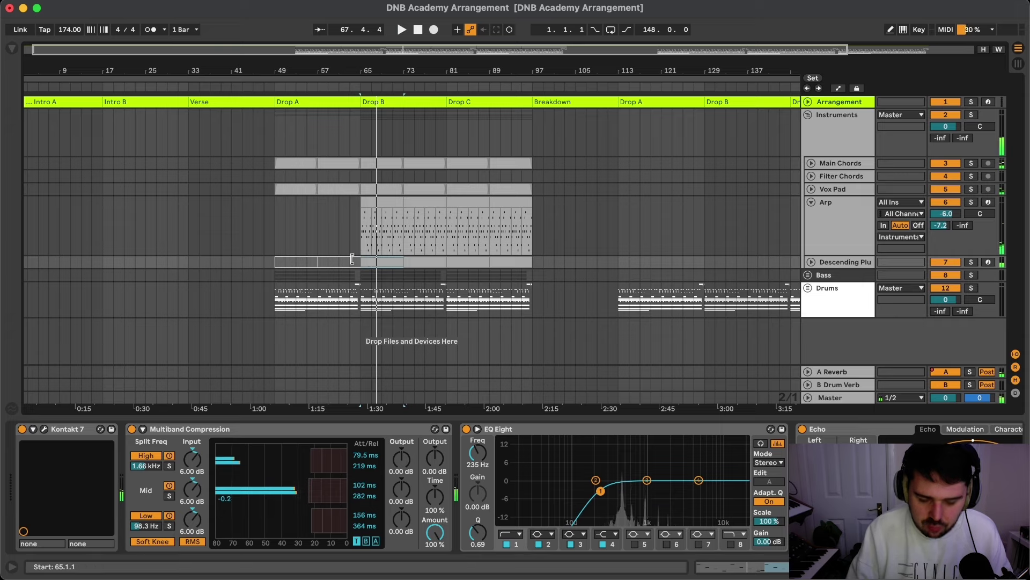
- Play from bar 49 to hear Drop A without the Arp and Descending Plu parts
key(Left)
key(space)
key(space)
click(269, 224)
key(space)
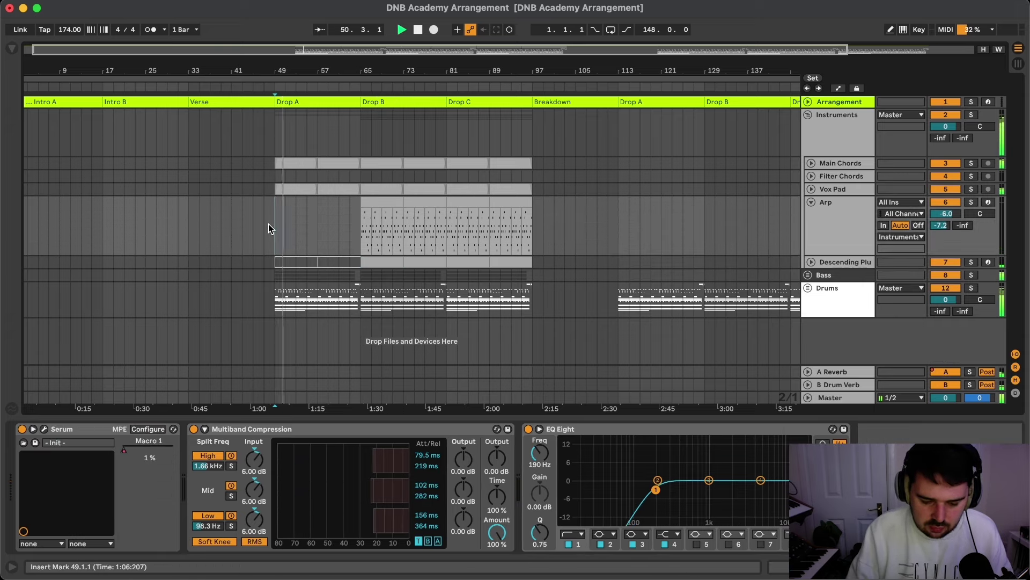
- Expand the Vox Pad track and display its Auto Filter Frequency automation while playing from bar 65
key(a)
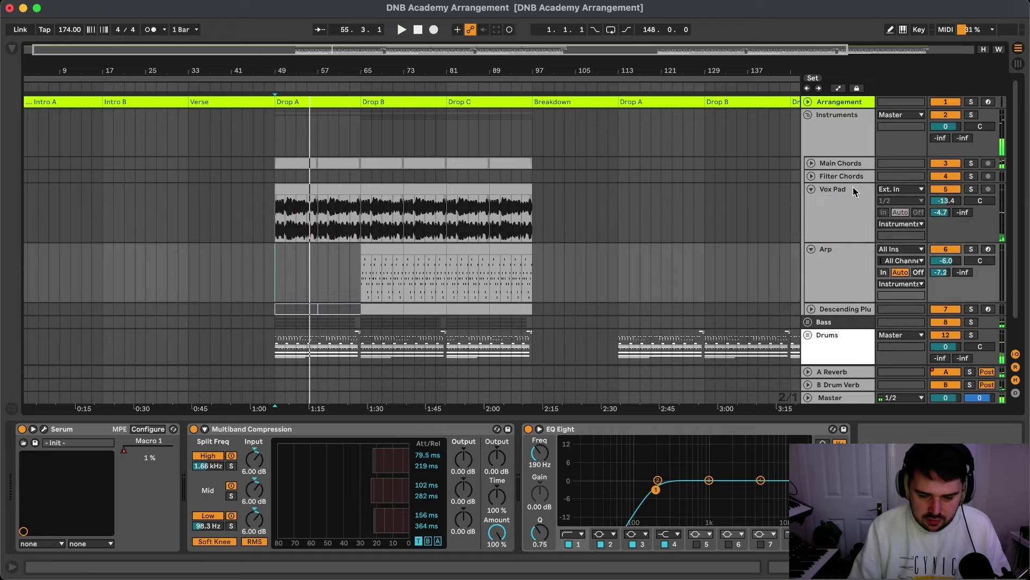
click(853, 187)
click(362, 232)
key(space)
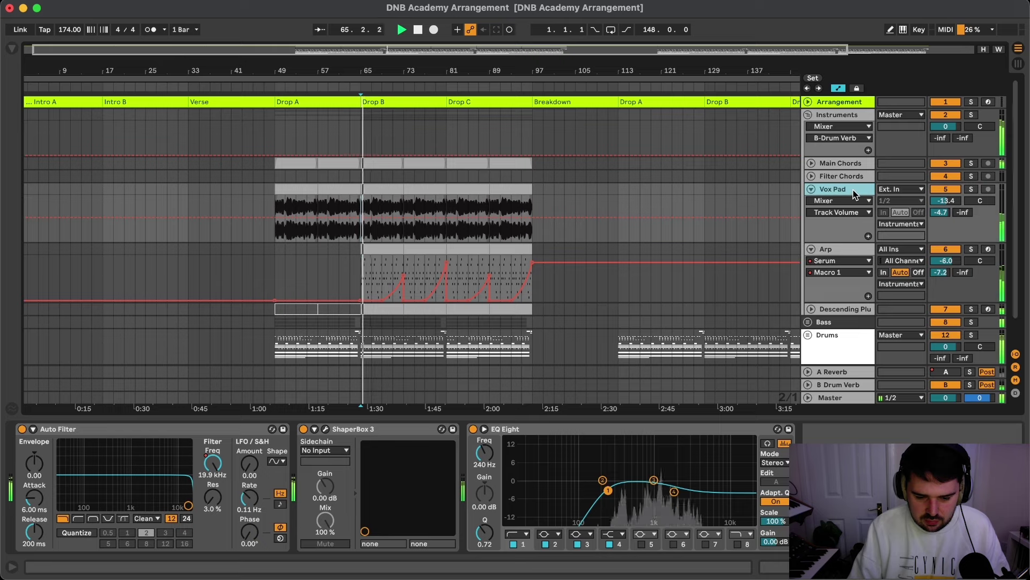
click(212, 467)
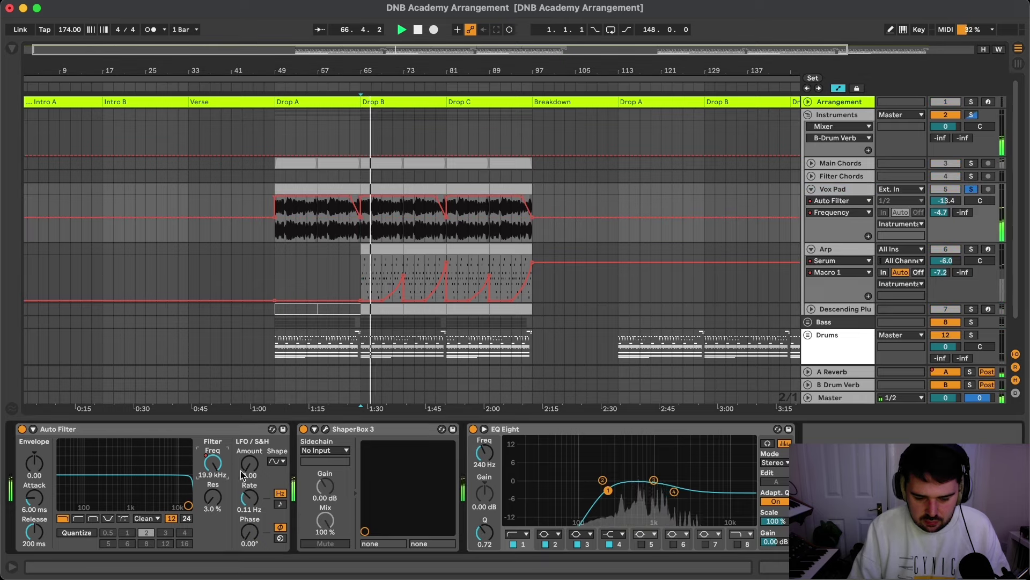
- Keep the Vox Pad filter frequency automation low throughout Drop B, and play from bar 63, first soloed and then with all tracks
click(364, 199)
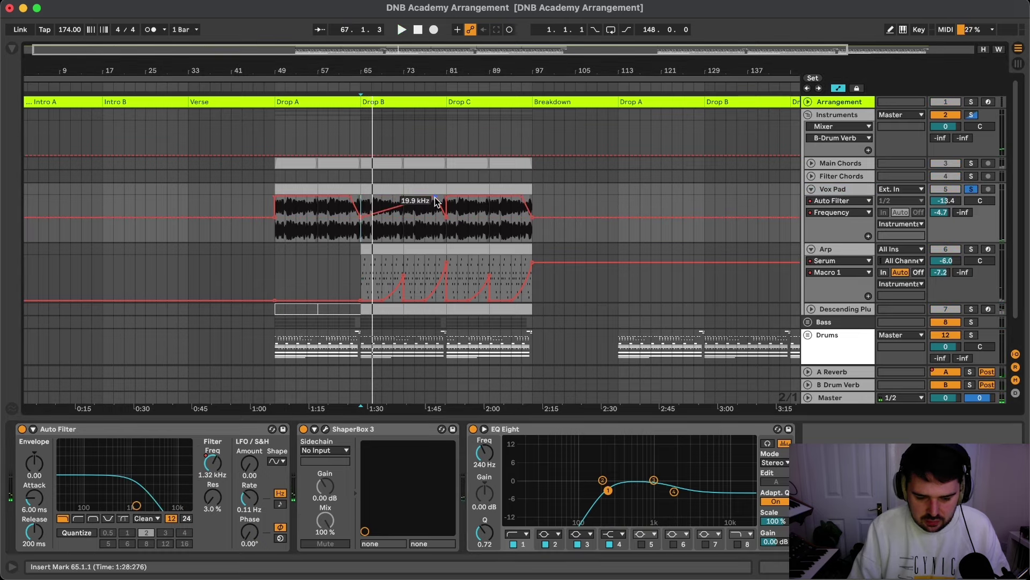
click(351, 225)
key(space)
scroll(351, 227, up, 5)
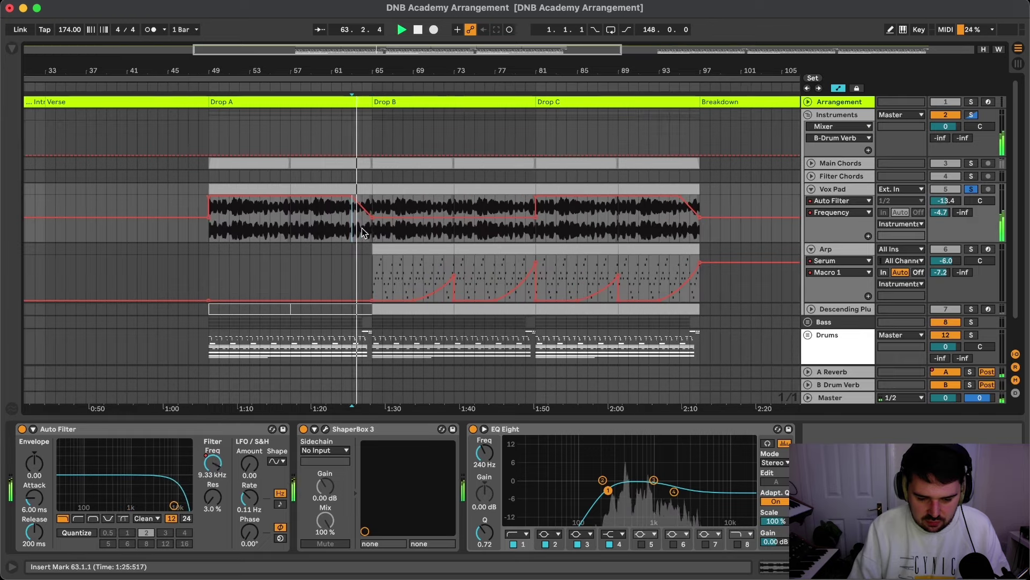
click(455, 234)
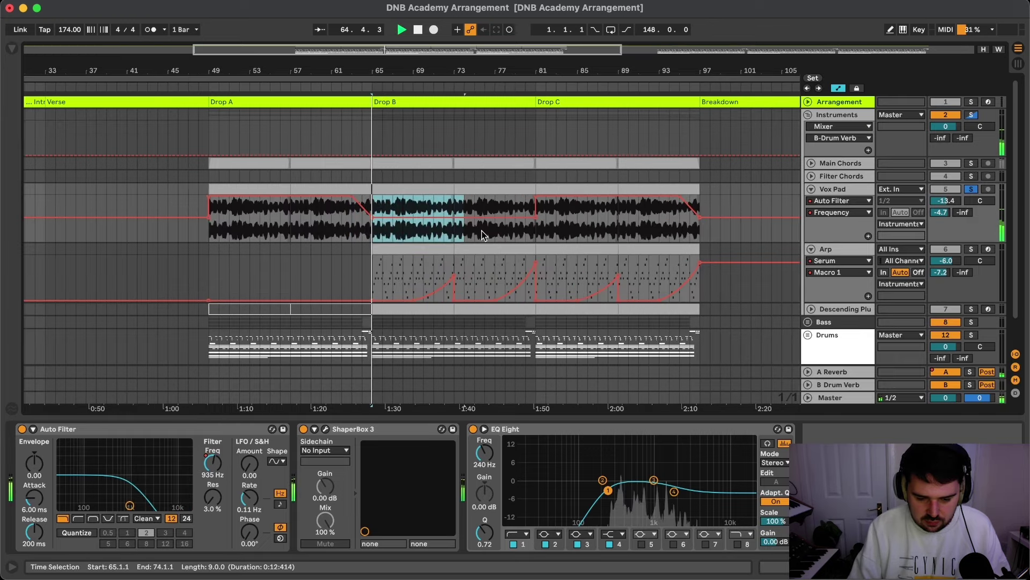
key(s)
scroll(456, 233, down, 1)
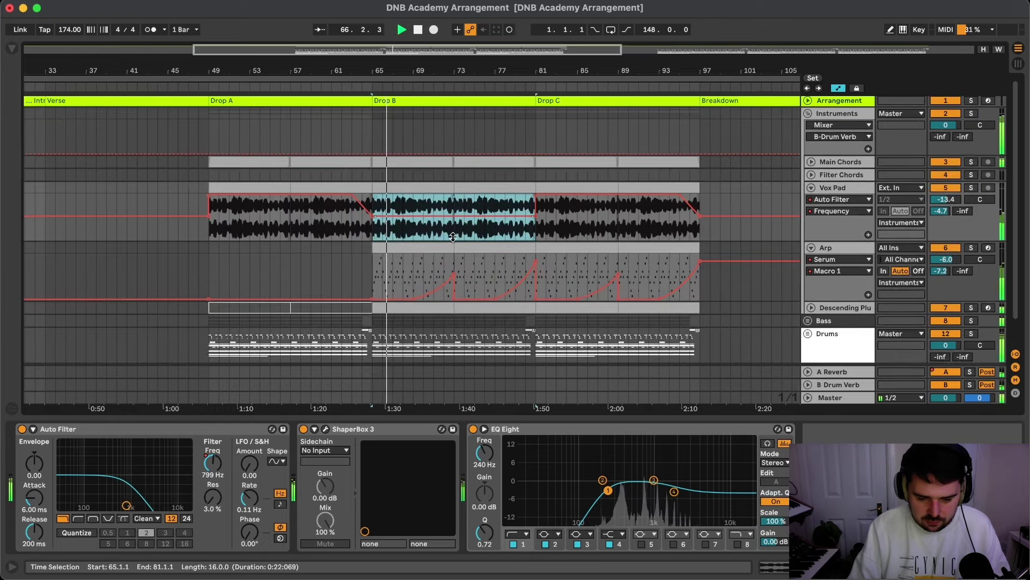
scroll(489, 231, down, 3)
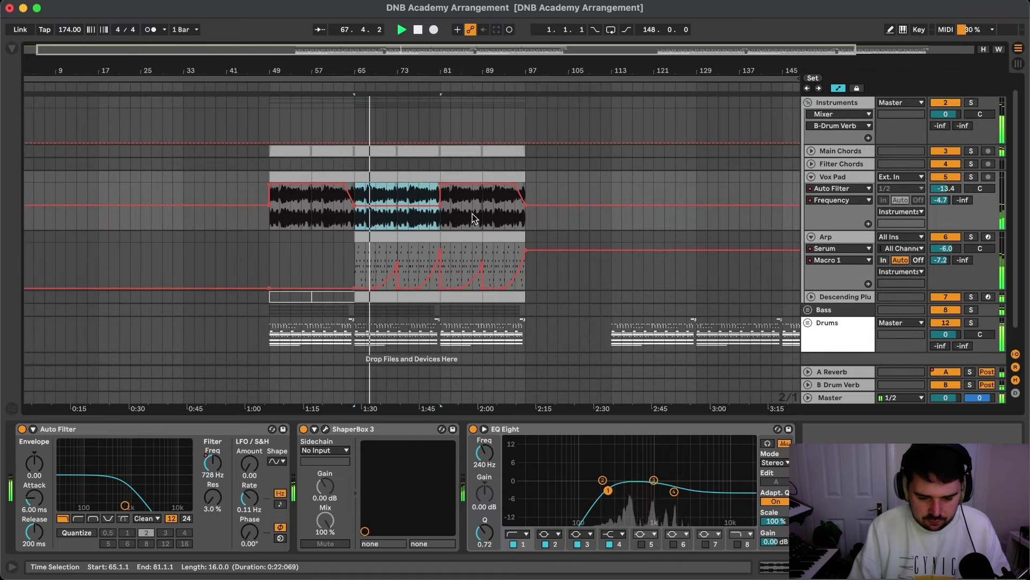
- Hide the automation, collapse the instrument tracks and delete the empty Filter Chords track
key(a)
alt+click(811, 176)
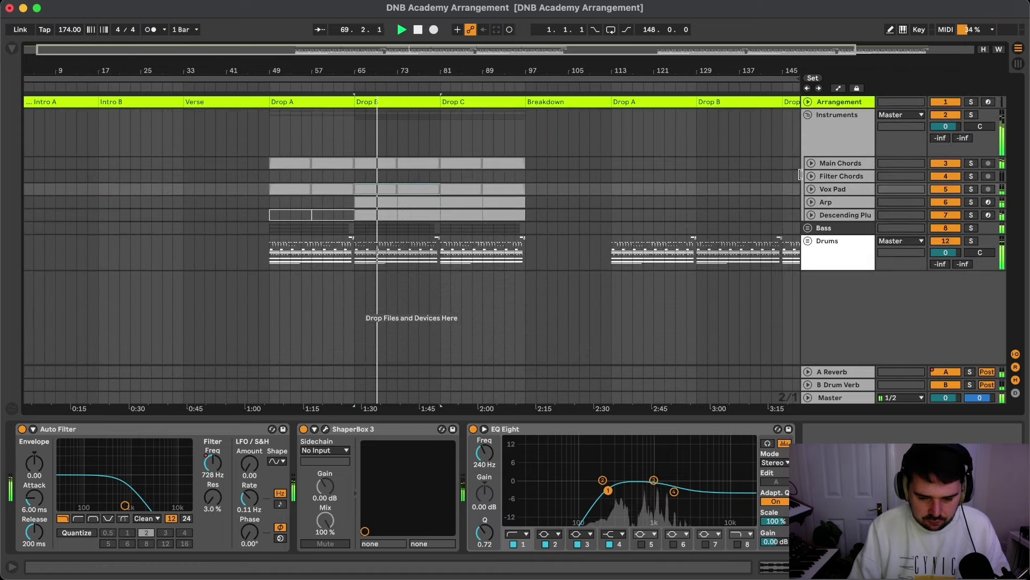
click(839, 172)
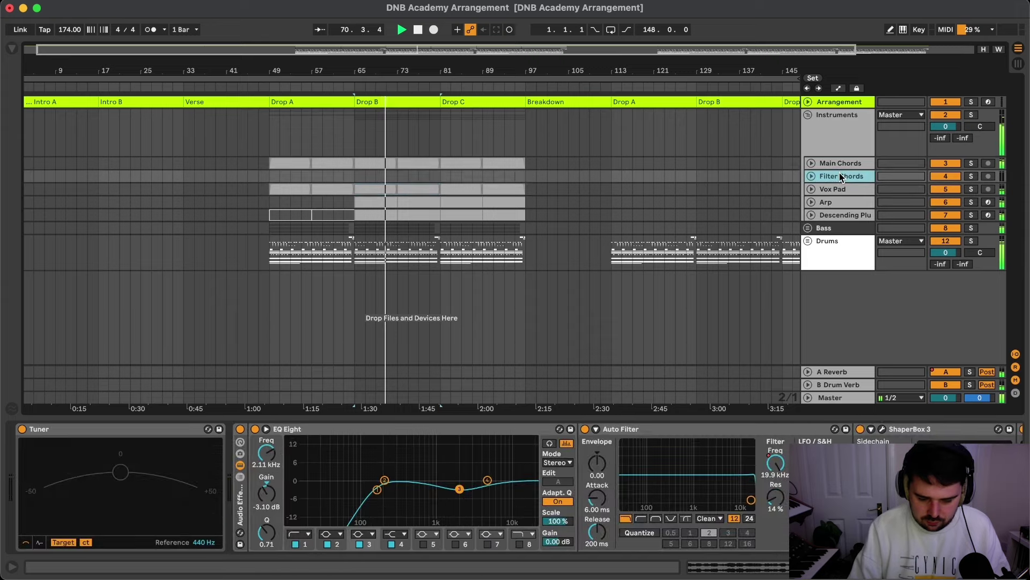
key(Delete)
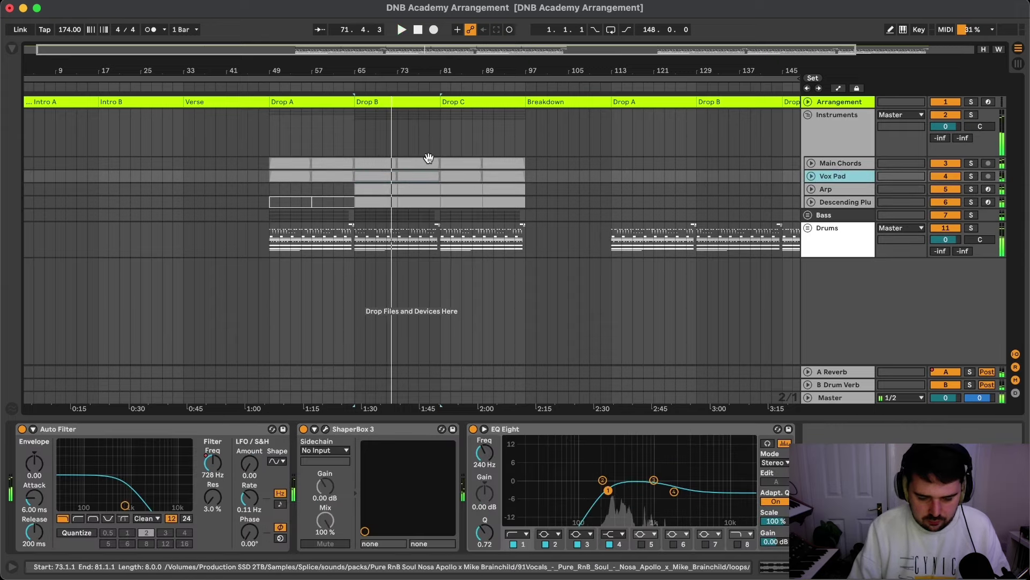
- Play from bar 79 to hear the transition from Drop B into Drop C
scroll(432, 148, up, 3)
click(434, 140)
scroll(432, 142, down, 3)
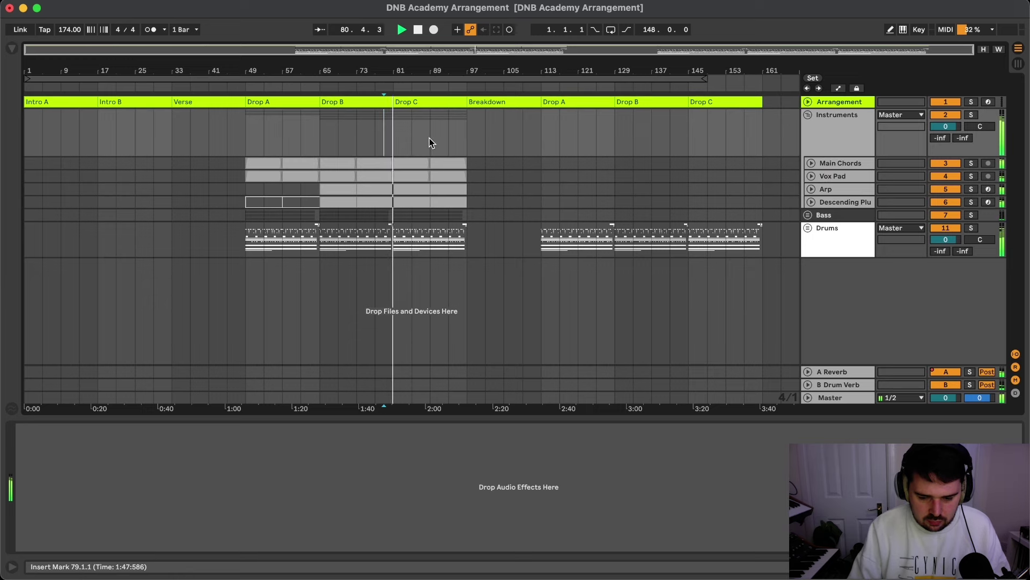
scroll(365, 185, up, 3)
scroll(370, 188, down, 3)
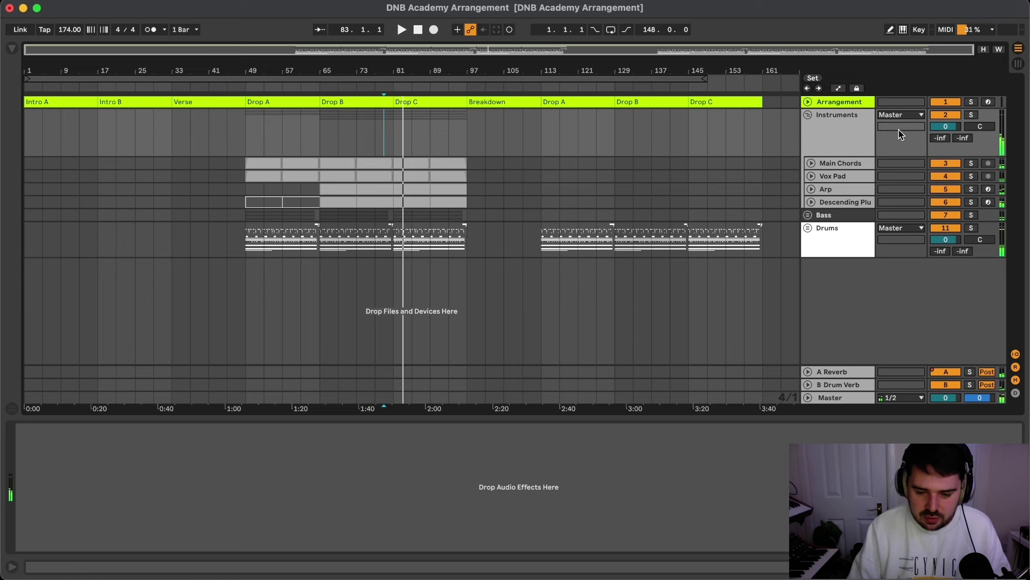
- Collapse the Instruments group and copy the Instruments and Bass parts from bars 49 to 97 to the second drop at bar 113
click(808, 115)
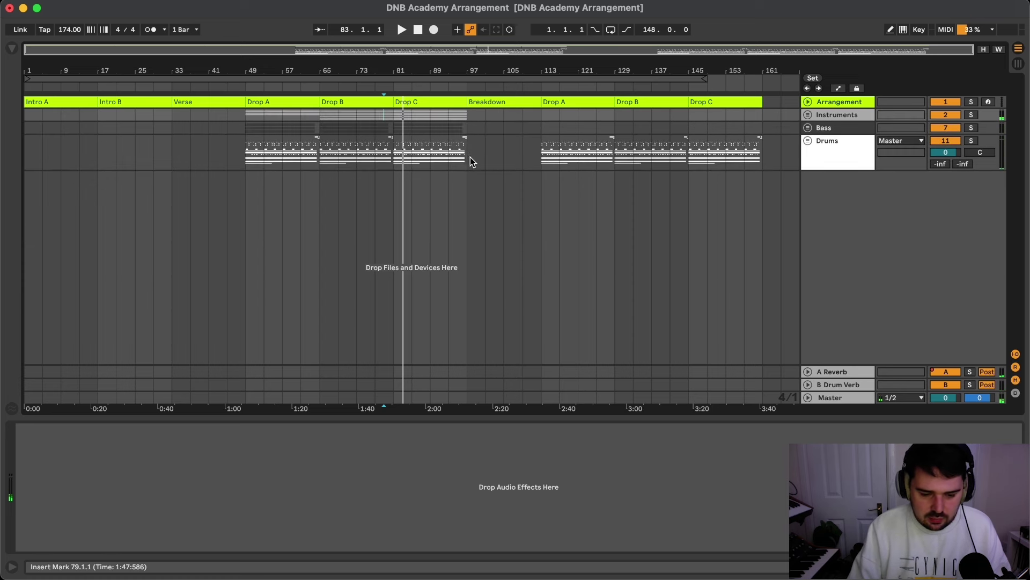
drag(468, 158, 466, 132)
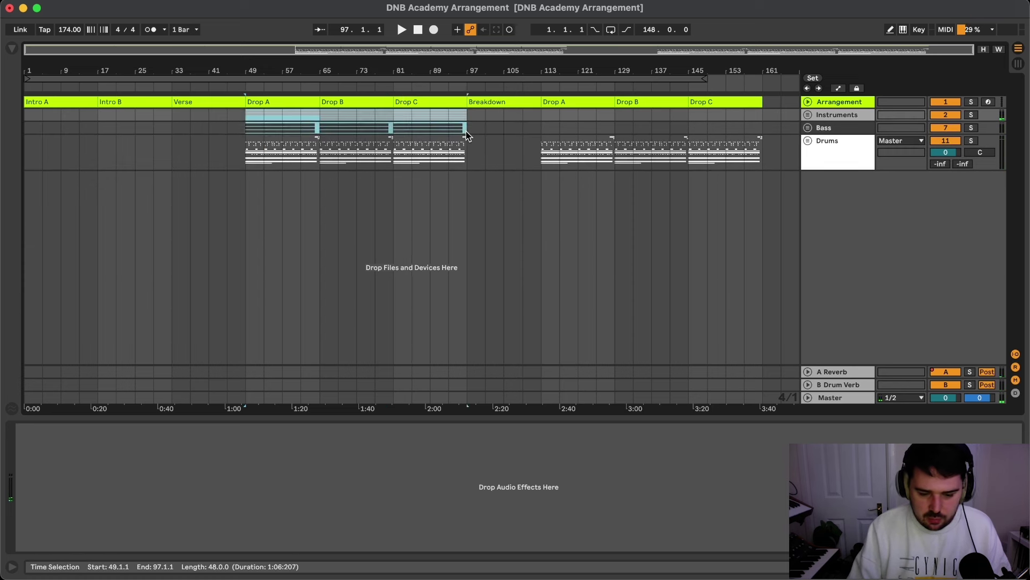
key(super+c)
click(542, 114)
key(super+v)
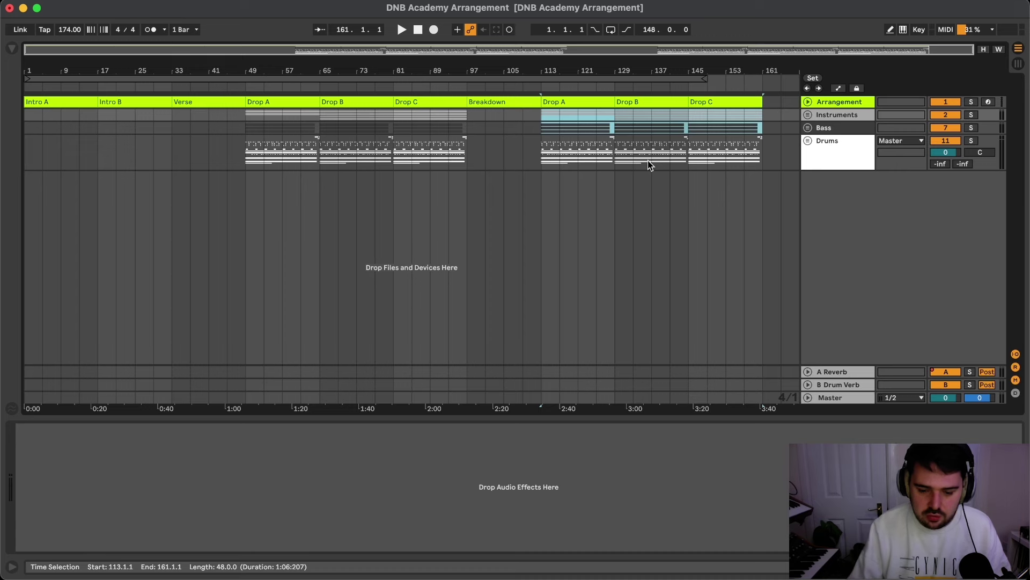
- Copy 16 bars of Descending Plu clips from Drop B to Intro A at bar 1, and play the intro
click(808, 115)
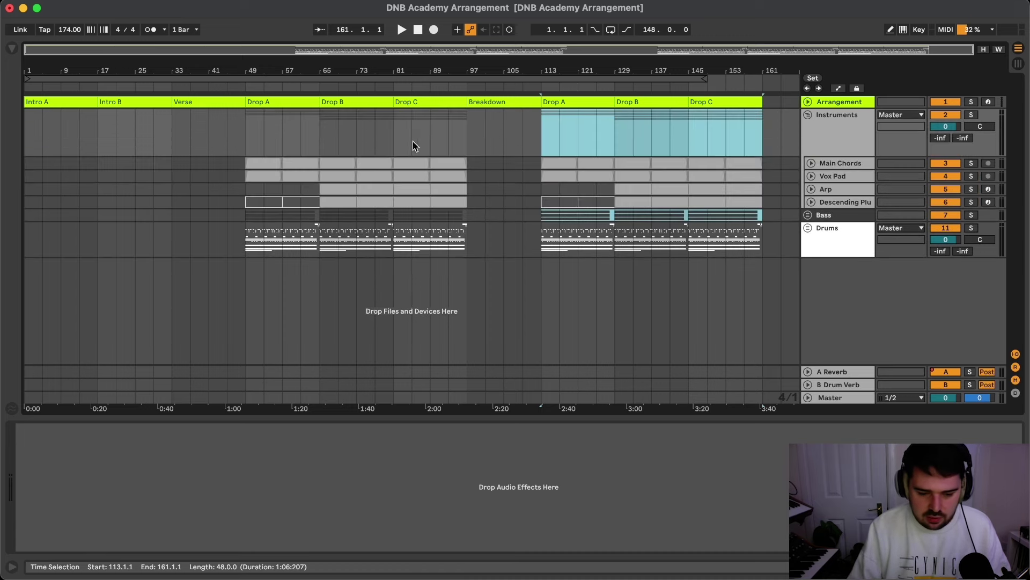
click(455, 154)
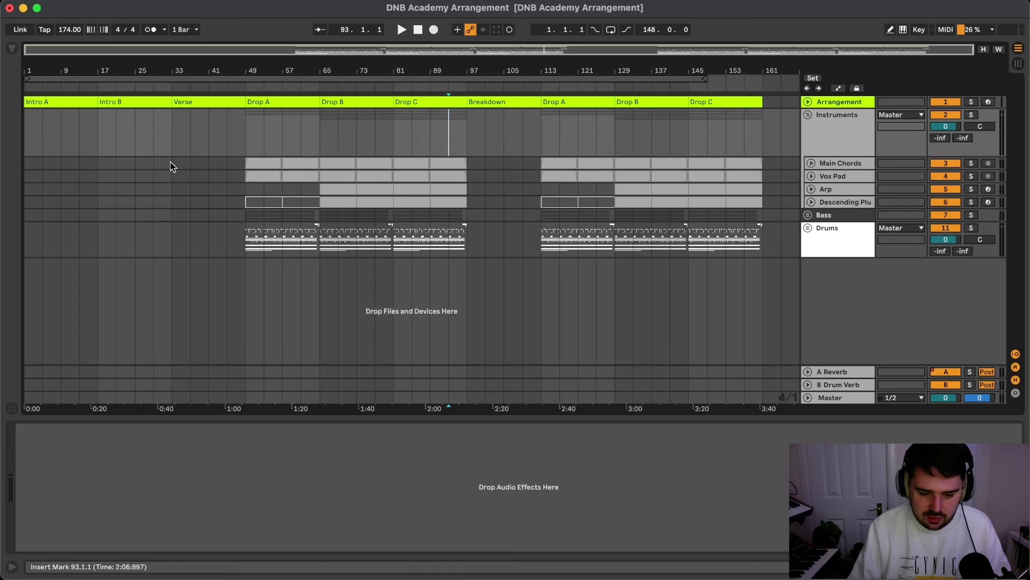
click(811, 203)
click(353, 203)
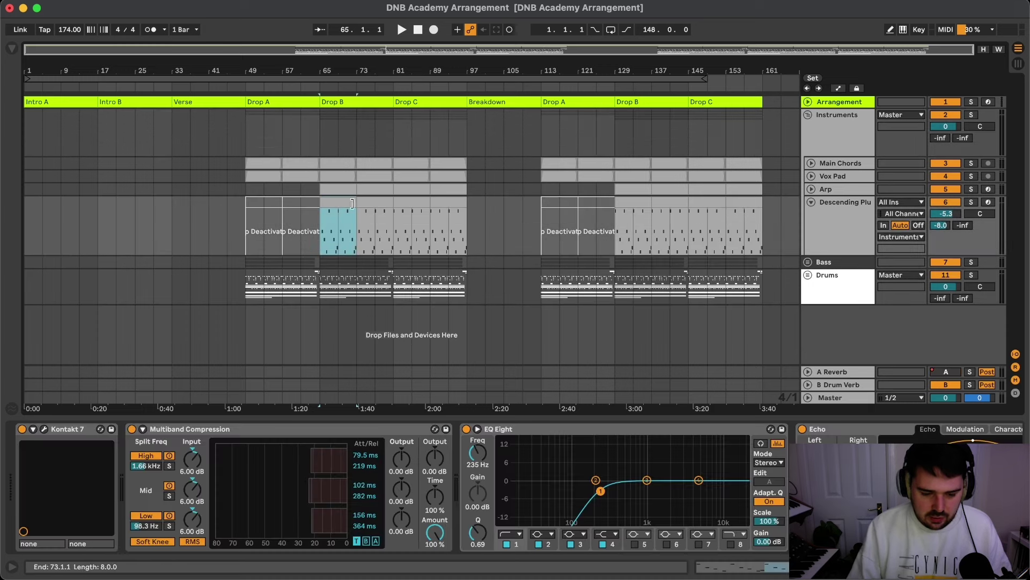
click(28, 237)
key(ctrl+v)
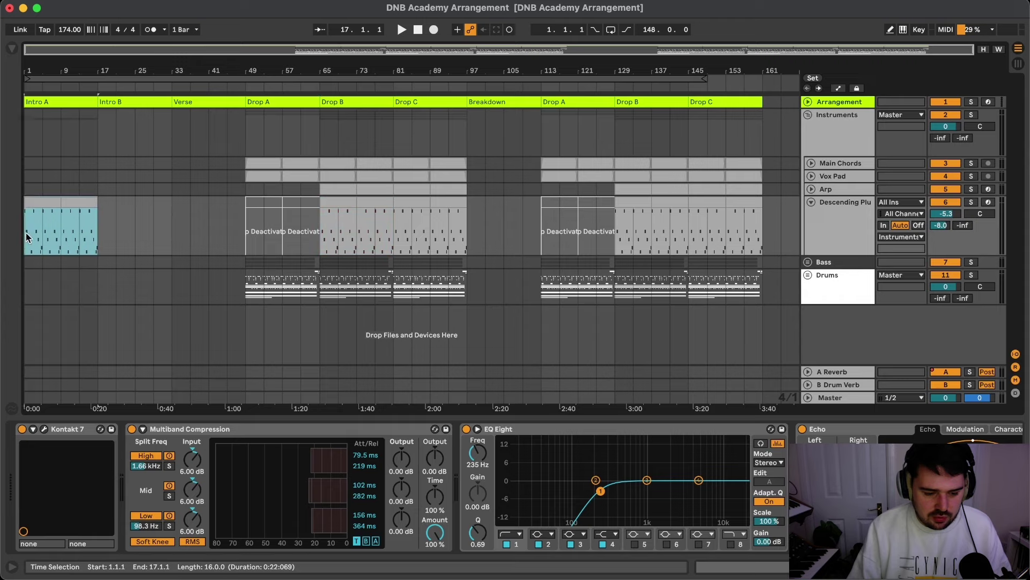
key(space)
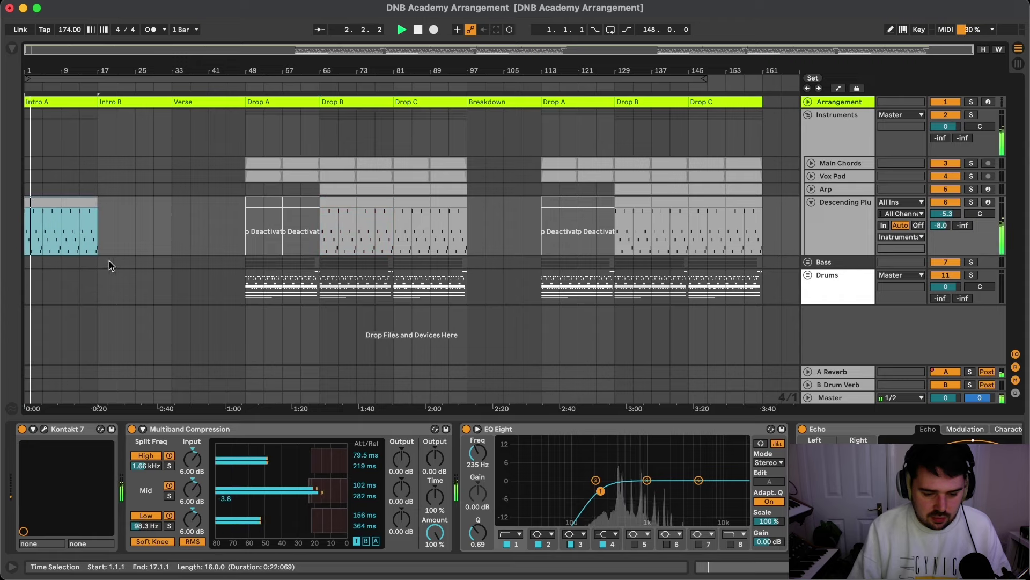
- Expand the Main Chords track and play it soloed from bar 49
click(811, 164)
click(840, 165)
click(249, 194)
key(s)
key(space)
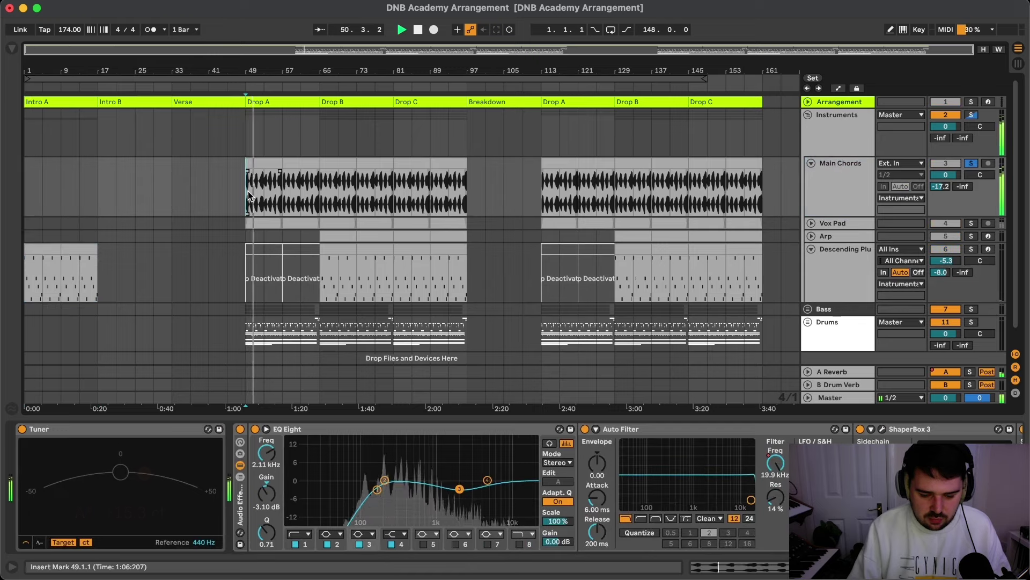
- Copy the two Main Chords clips from Drop A to Intro B at bar 17
key(space)
click(263, 164)
shift+click(302, 164)
click(98, 188)
key(ctrl+v)
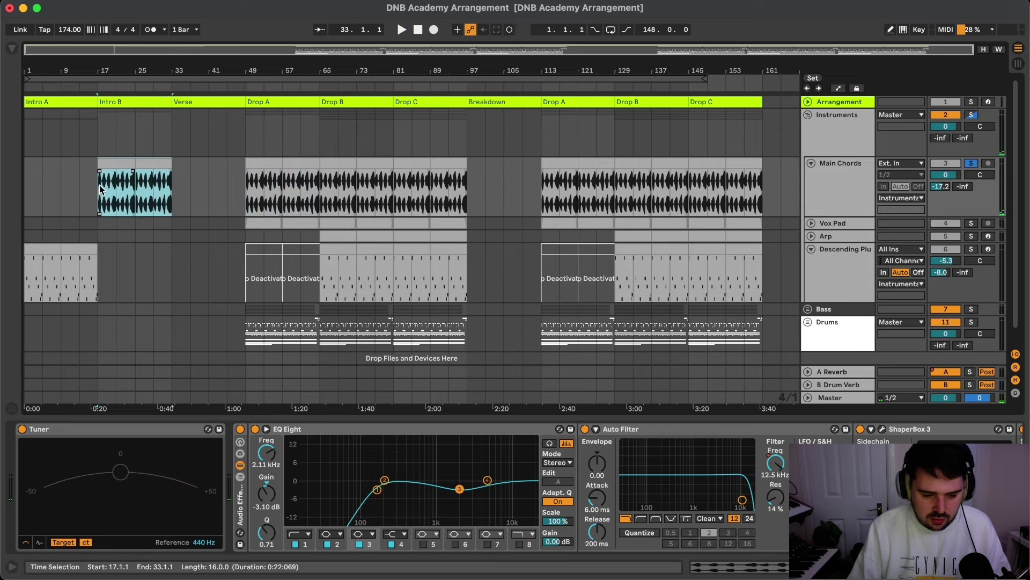
- Duplicate the Intro A Descending Plu clips into Intro B, and listen to them with the Main Chords
key(space)
click(76, 252)
key(ctrl+d)
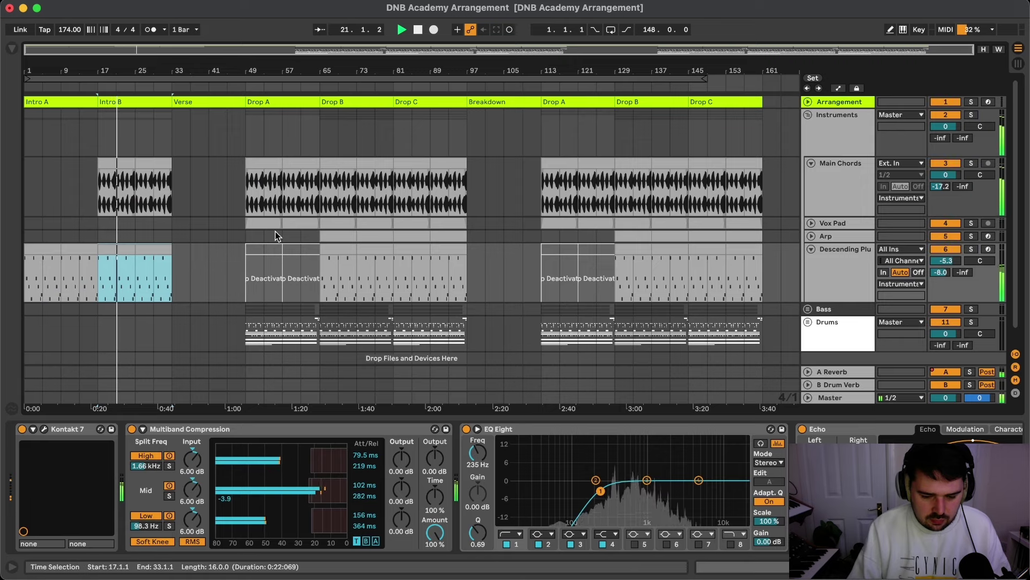
key(space)
- Copy the Drums from Drop A, bars 49 to 65, to Intro B at bar 17, and play them
scroll(248, 276, down, 1)
drag(248, 315, 318, 321)
scroll(320, 322, up, 10)
scroll(318, 321, down, 3)
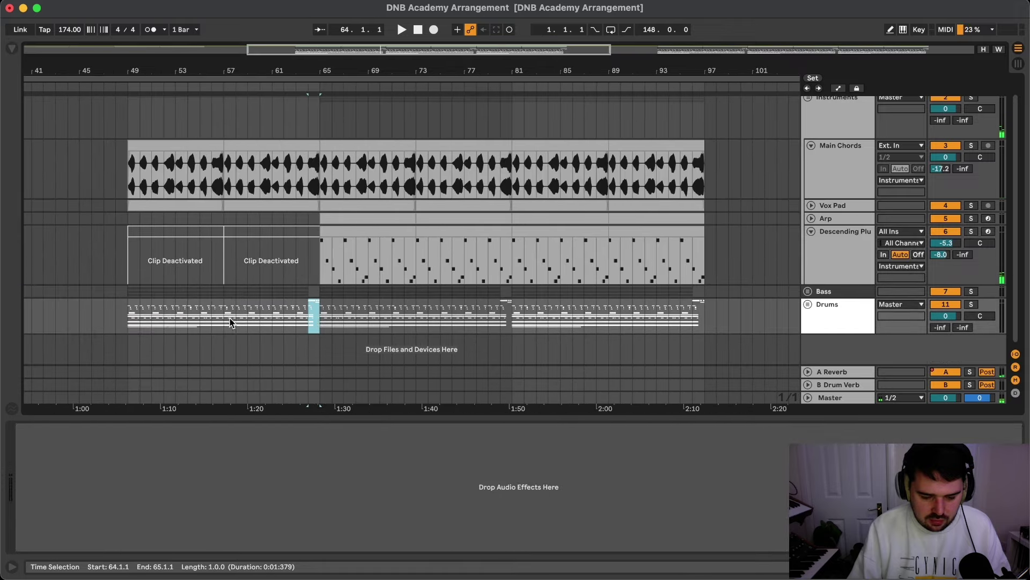
shift+click(122, 313)
scroll(129, 316, left, 10)
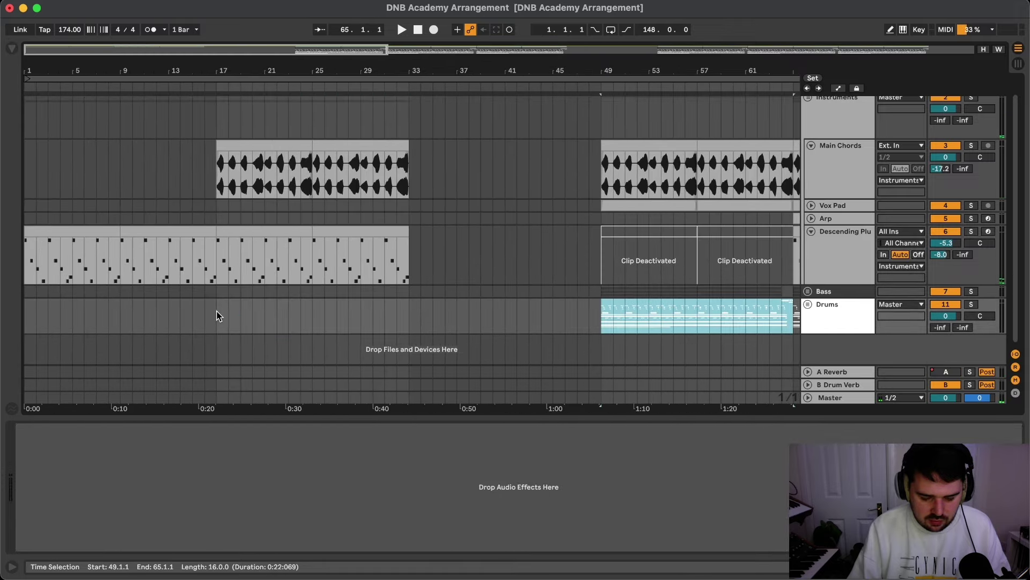
click(217, 315)
key(super+v)
scroll(217, 315, down, 2)
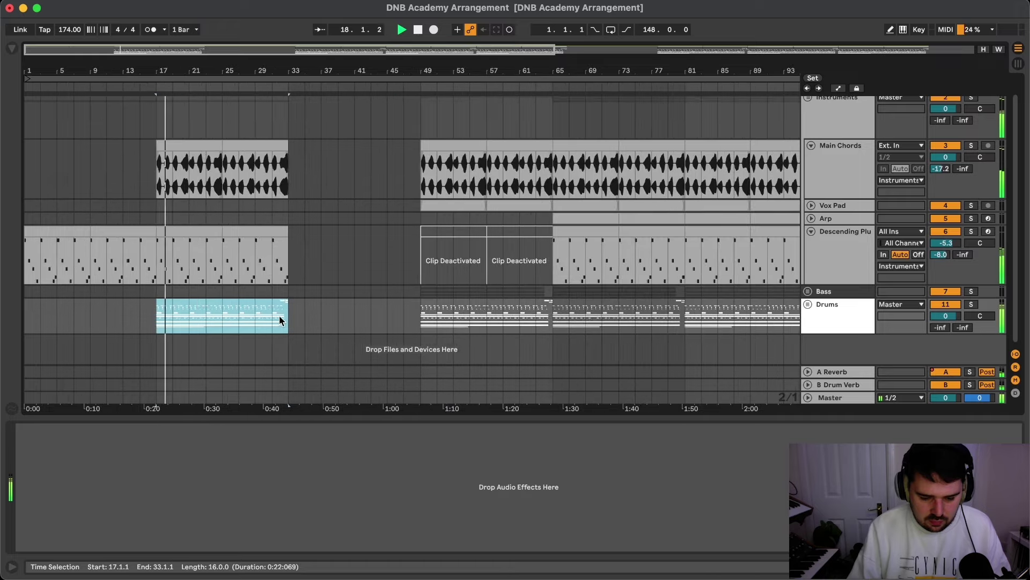
- Copy the half-bar drum fill at the end of Intro B to 16.3.1, leading into bar 17, and play it
scroll(279, 315, up, 5)
click(264, 316)
scroll(281, 314, left, 5)
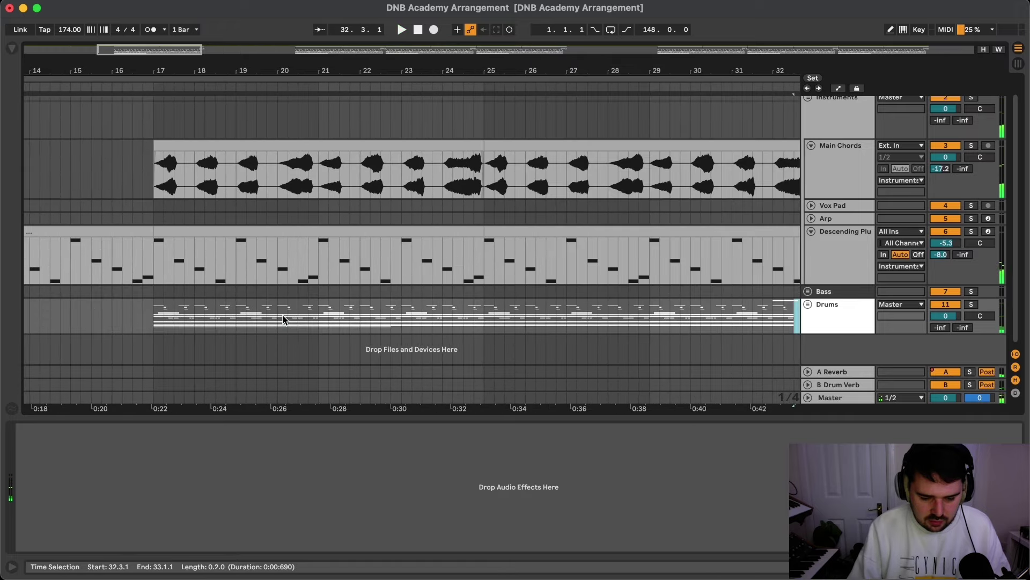
click(130, 311)
key(space)
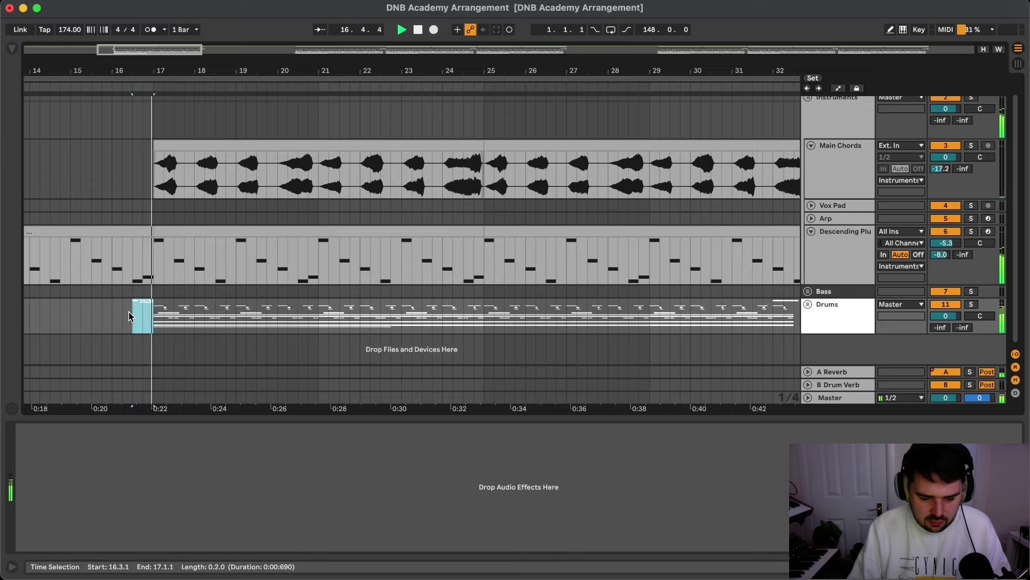
scroll(129, 311, down, 2)
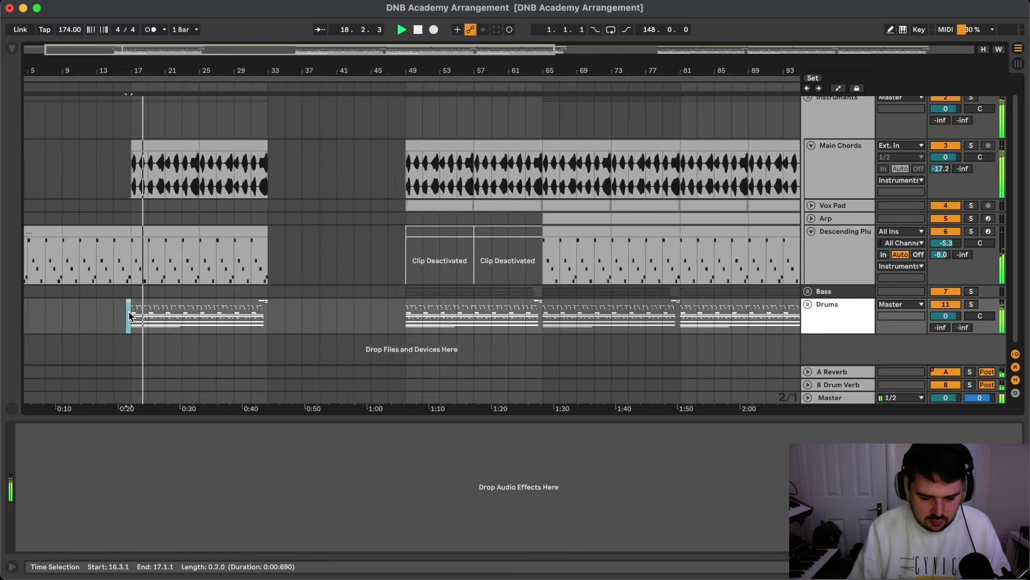
scroll(129, 311, down, 2)
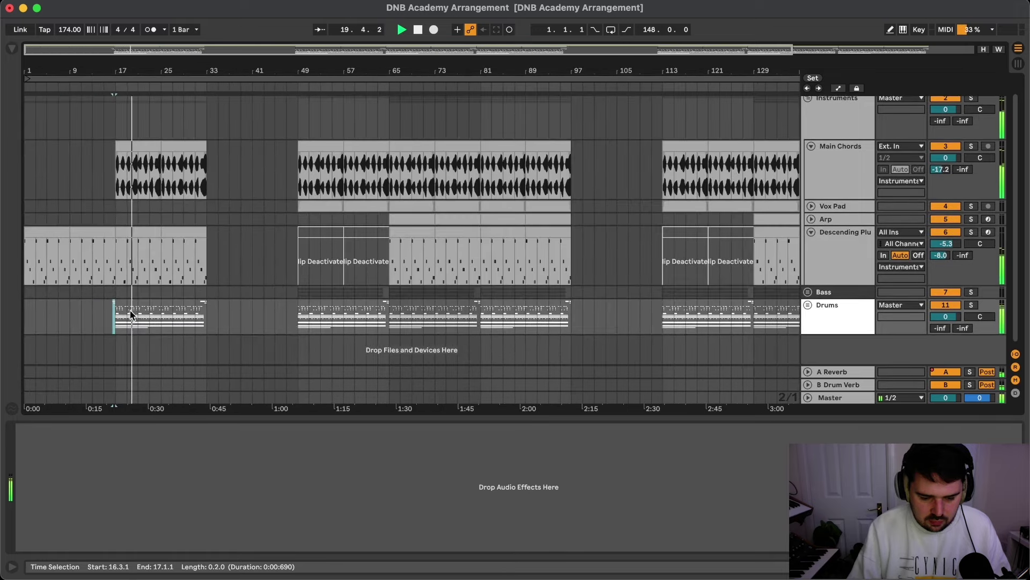
scroll(130, 310, down, 1)
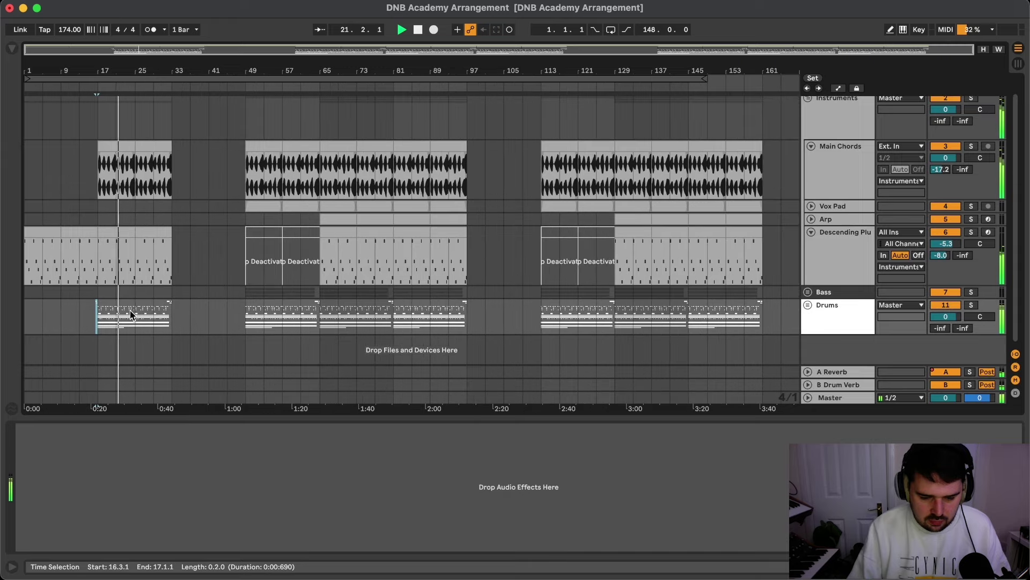
- Duplicate the two Main Chords clips of Intro B into the Verse, bars 33 to 49
click(153, 146)
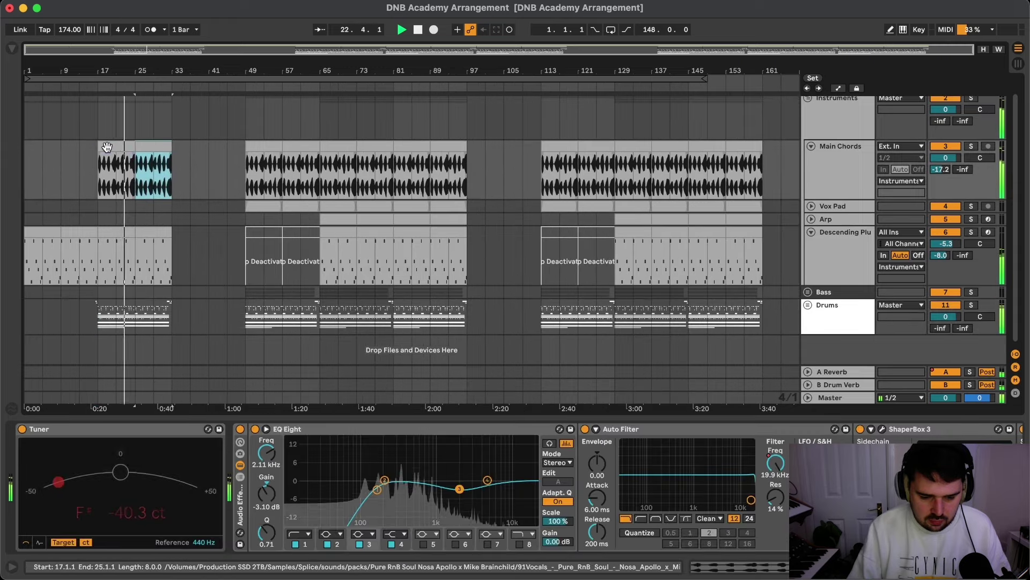
shift+click(107, 147)
key(super+d)
- Show the Main Chords Auto Filter frequency automation and draw it flat at about 417 Hz over bars 17 to 25
right_click(775, 463)
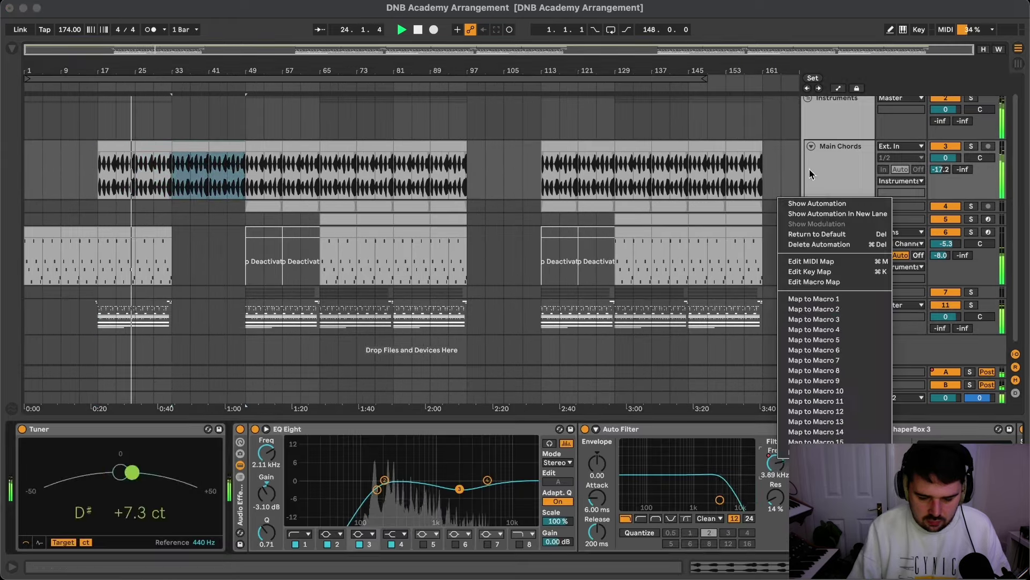
click(821, 206)
key(space)
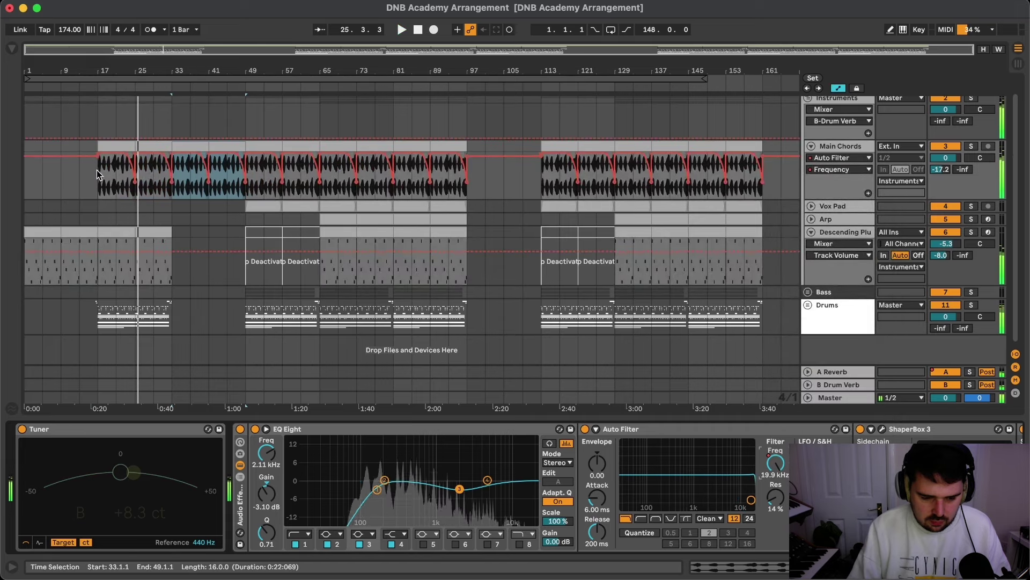
key(b)
drag(103, 175, 114, 176)
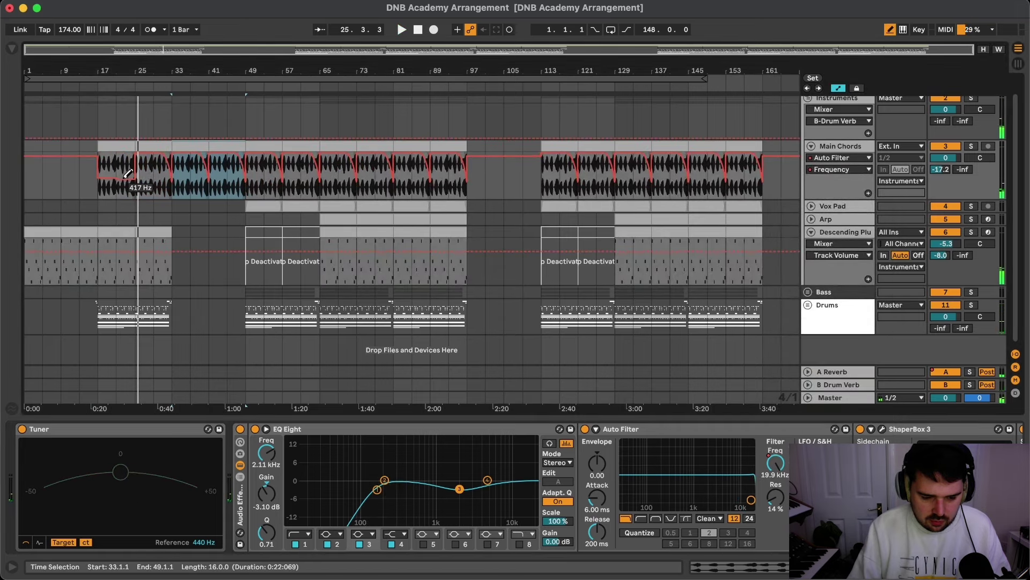
scroll(129, 173, up, 1)
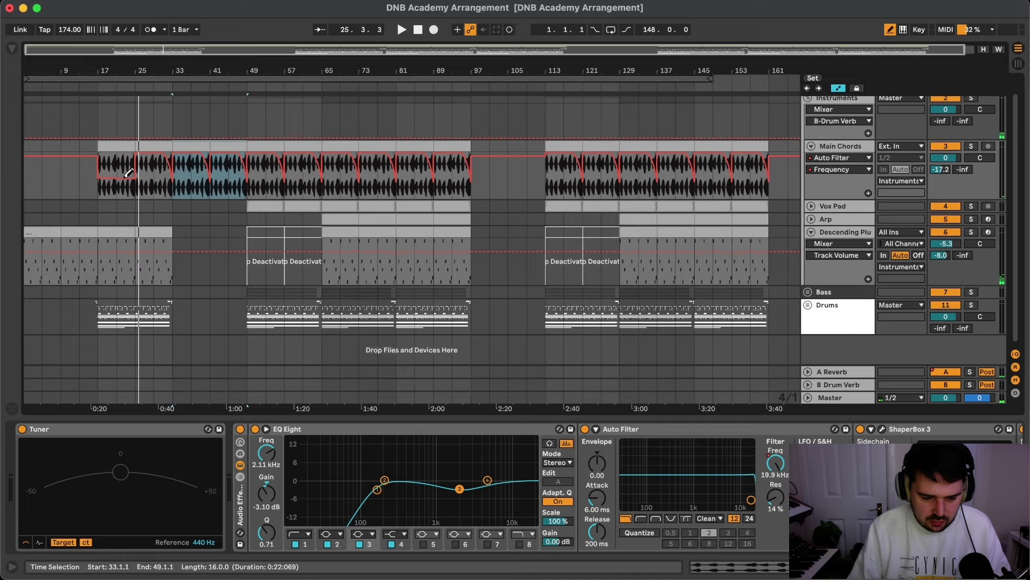
key(b)
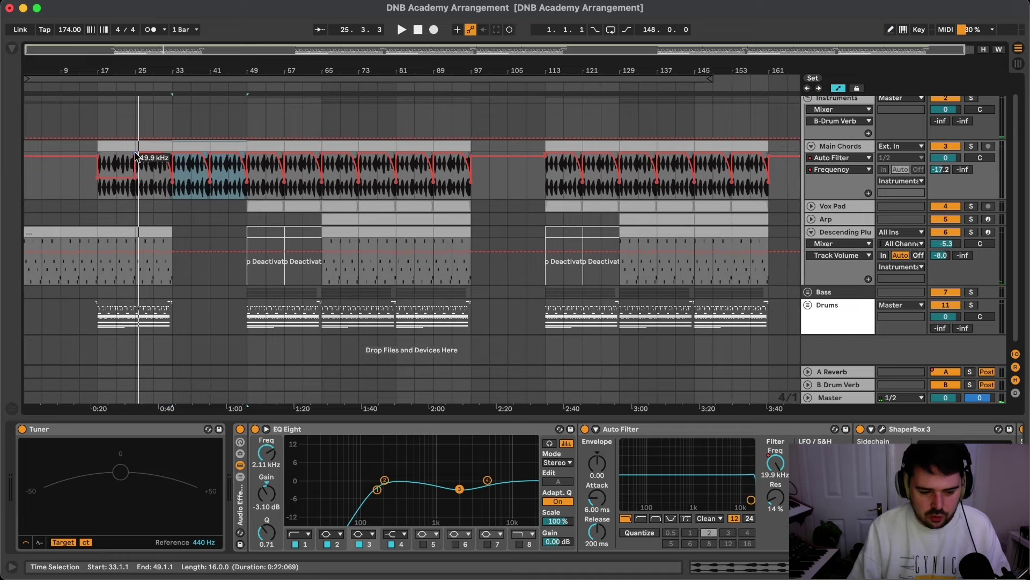
- Curve the Main Chords filter automation upwards from bar 25 to 33, level it before bar 17, and play both sections
click(164, 159)
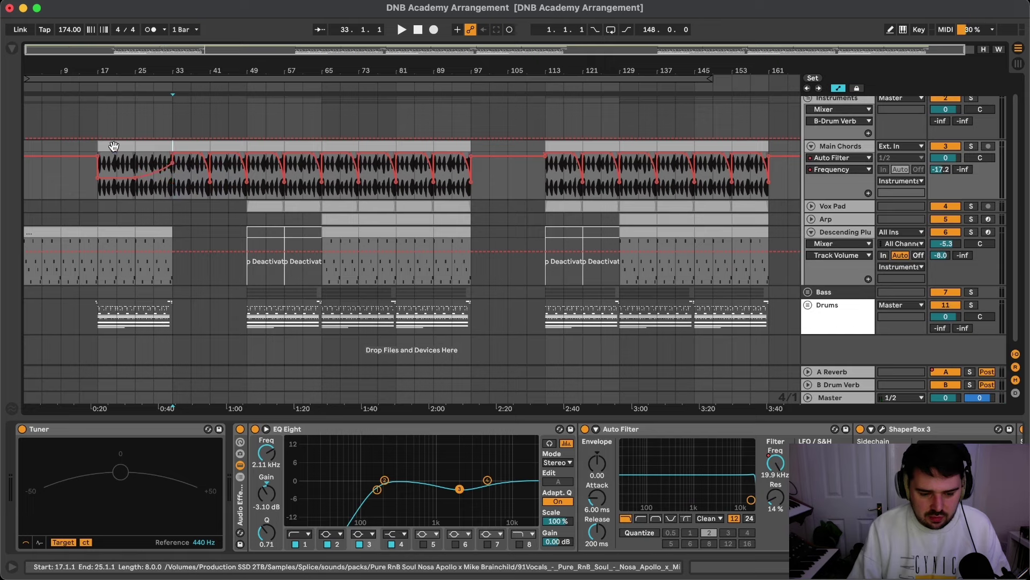
drag(134, 169, 101, 170)
key(space)
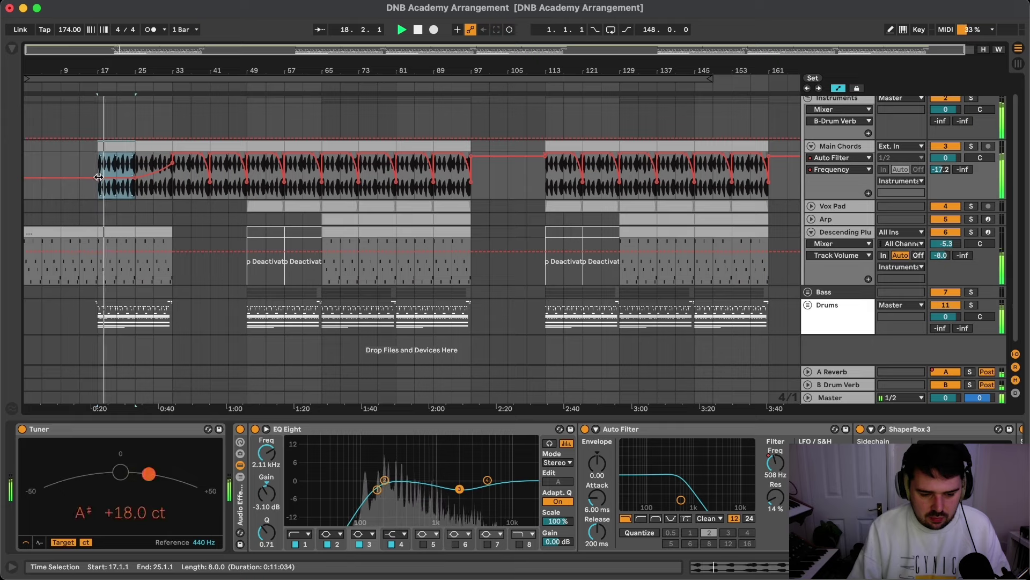
key(a)
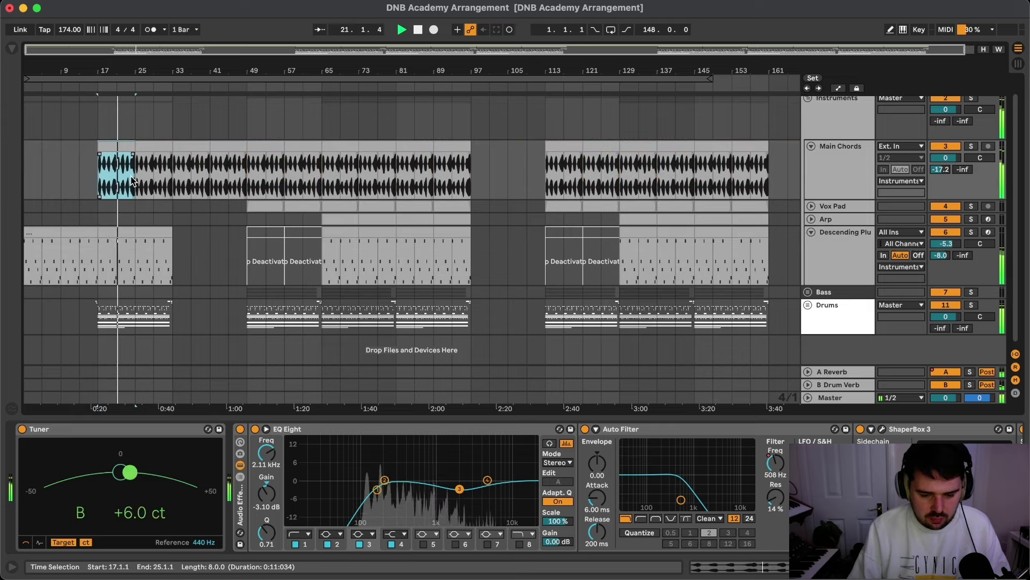
key(a)
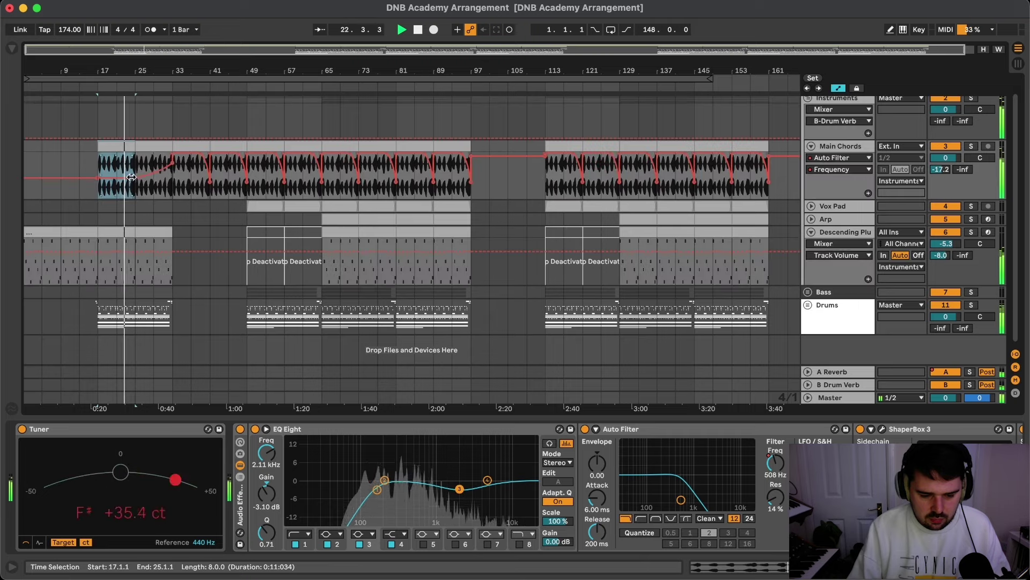
key(a)
click(170, 193)
key(space)
key(space)
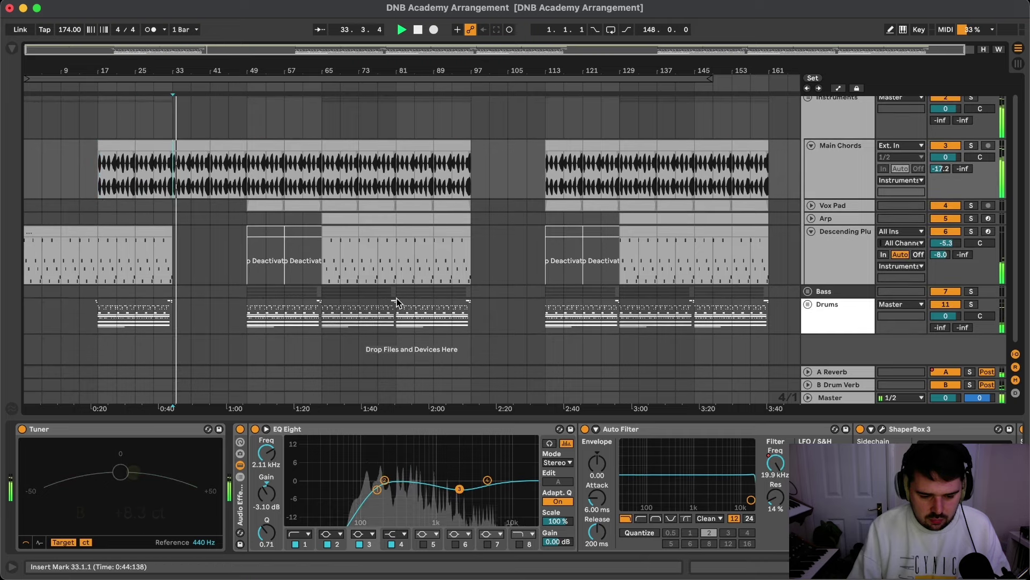
- Copy the first Drop B clips of Descending Plu and Arp to bar 41 of the Verse
click(336, 237)
click(213, 254)
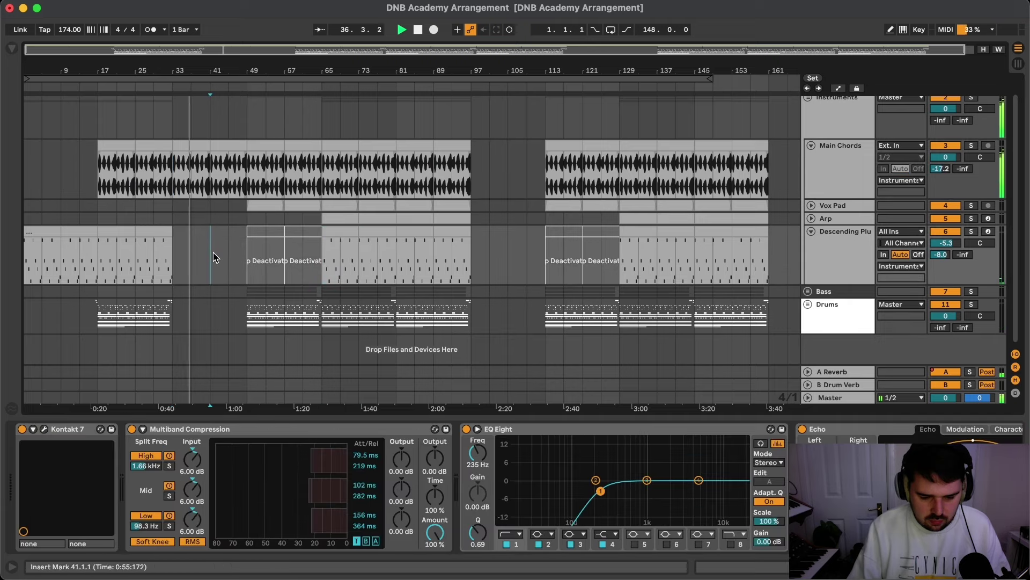
key(super+v)
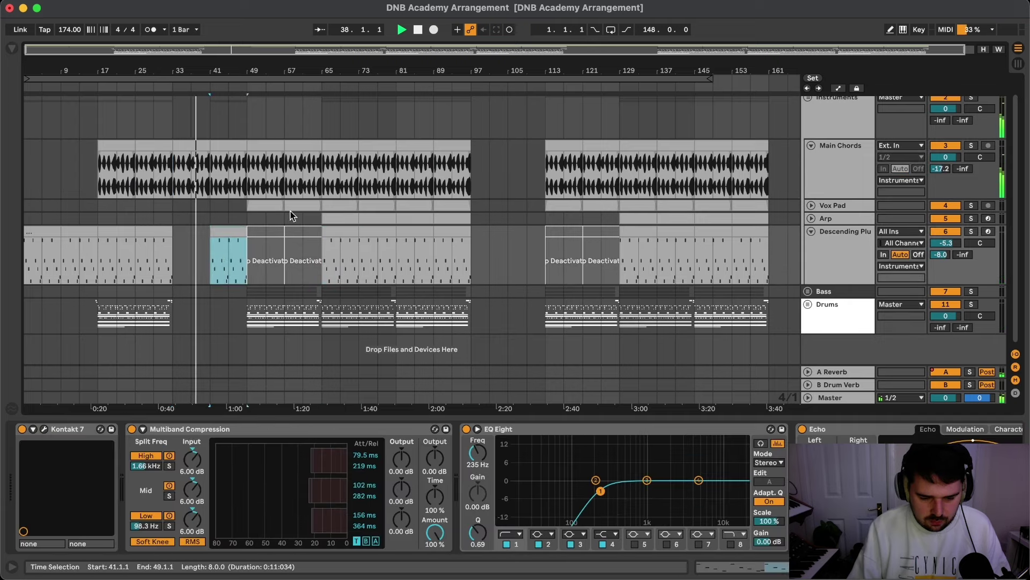
click(304, 205)
click(336, 218)
click(210, 217)
key(super+v)
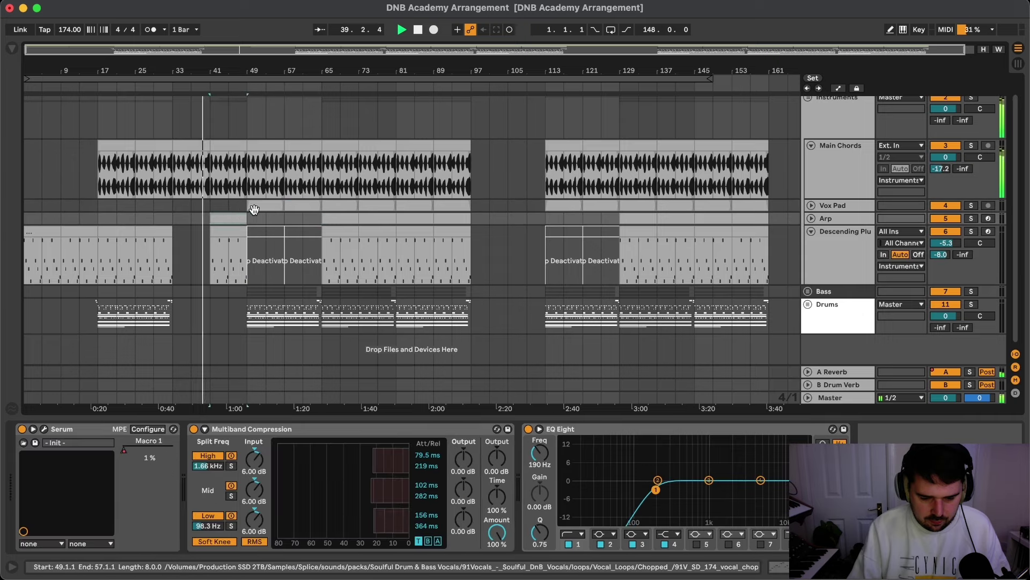
- Copy the Vox Pad clip at bar 49 in Drop A to bar 41 of the Verse
click(254, 207)
key(super+c)
click(208, 208)
key(super+v)
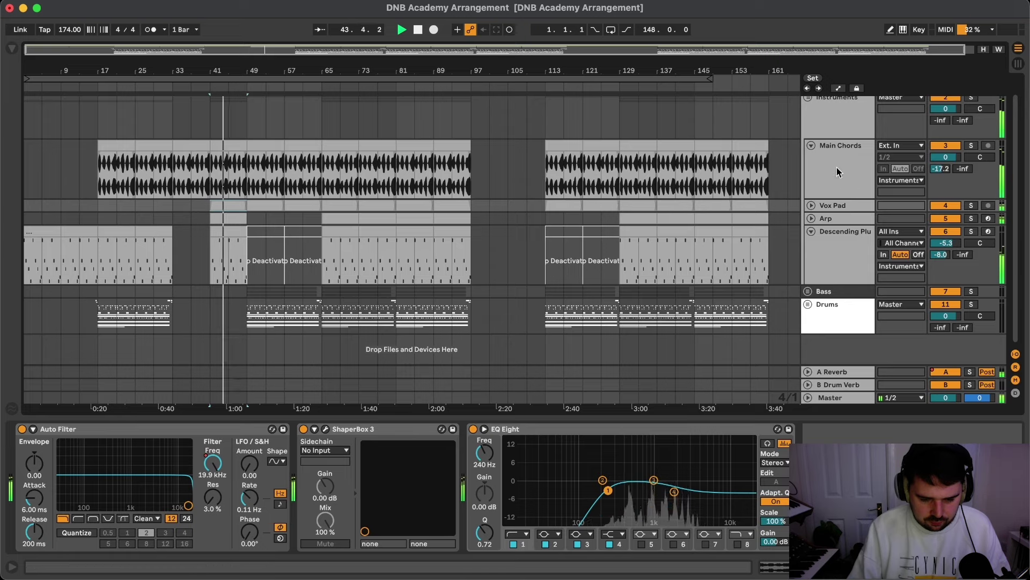
- Fold the tracks, copy the drum fill at the end of Intro B to 48.3.1, and play it into Drop A
alt+click(811, 145)
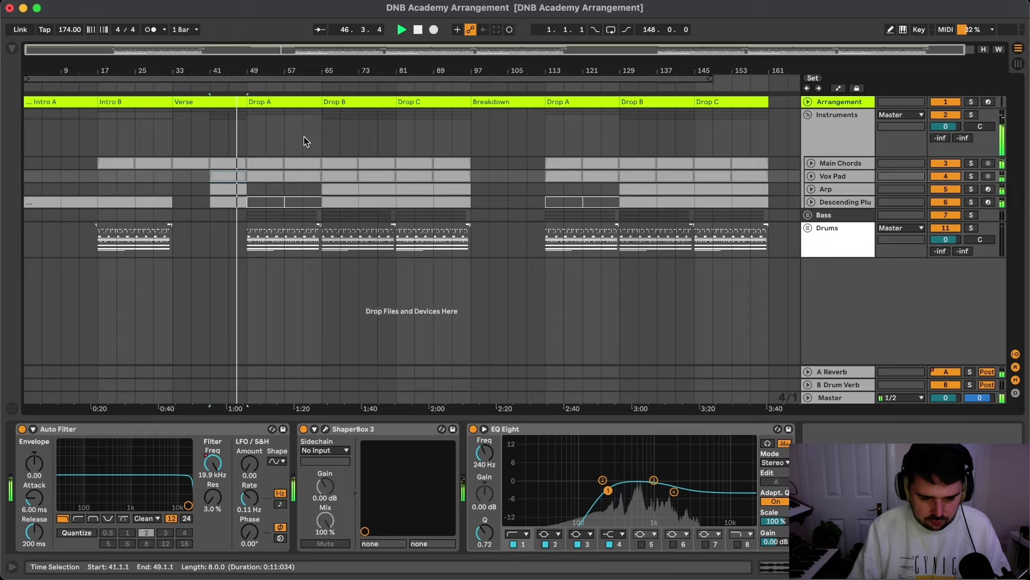
scroll(166, 237, up, 5)
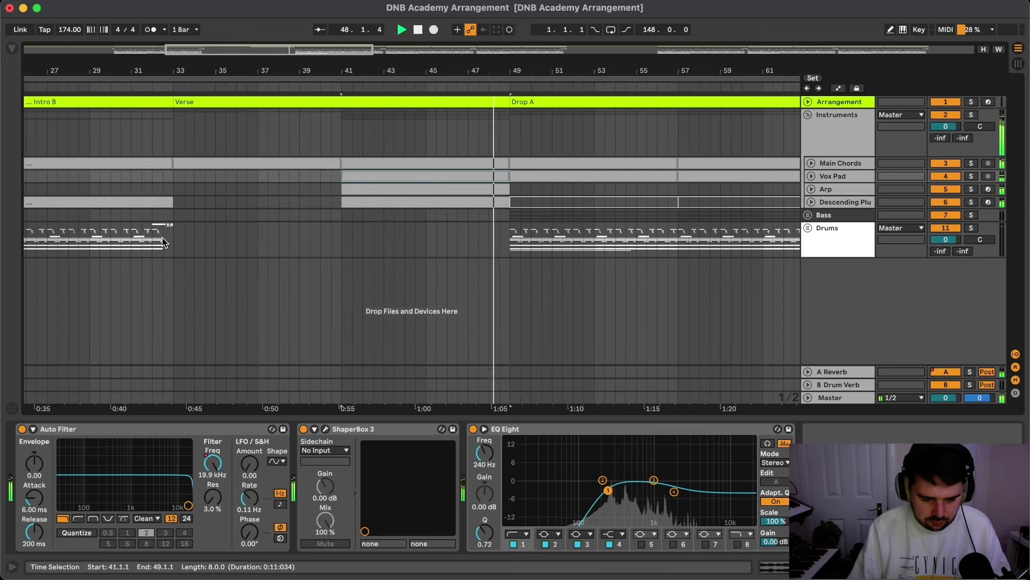
drag(162, 238, 184, 239)
click(497, 239)
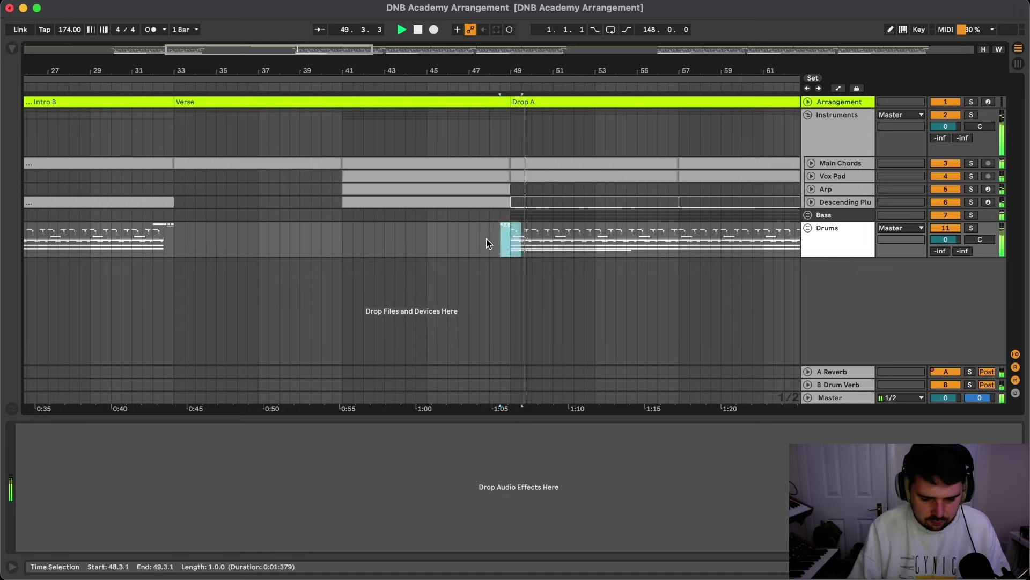
click(487, 239)
scroll(483, 241, down, 5)
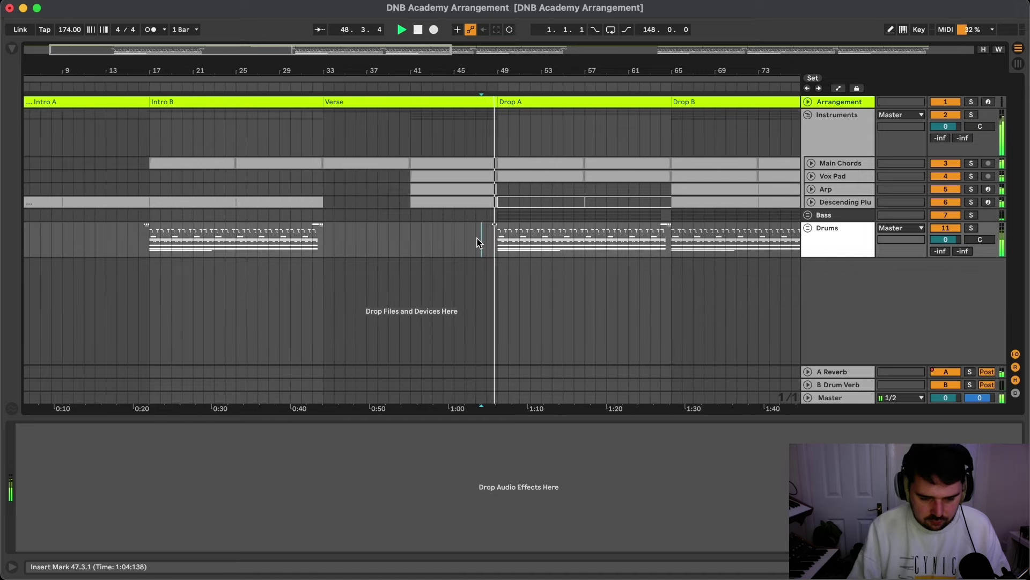
scroll(479, 242, down, 3)
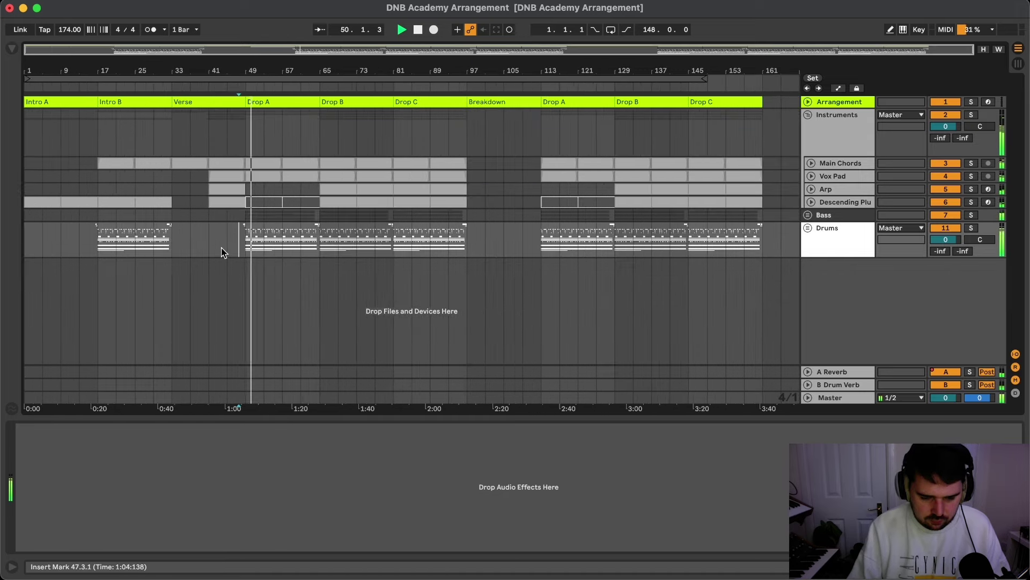
scroll(220, 250, up, 3)
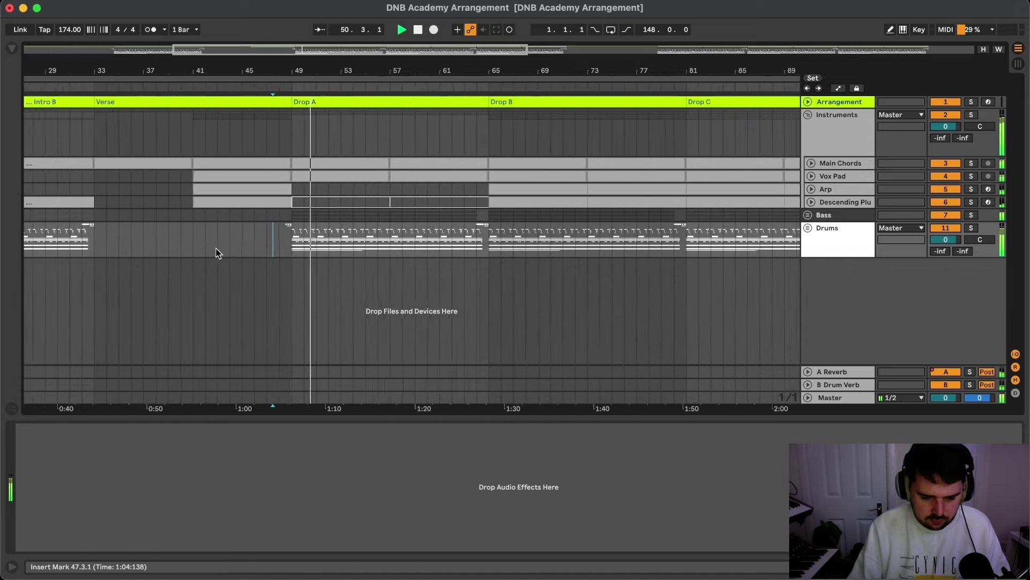
- Expand the Descending Plu and Arp tracks, and add an Auto Filter to the Instruments group as a 12 dB high-pass
click(812, 202)
click(256, 228)
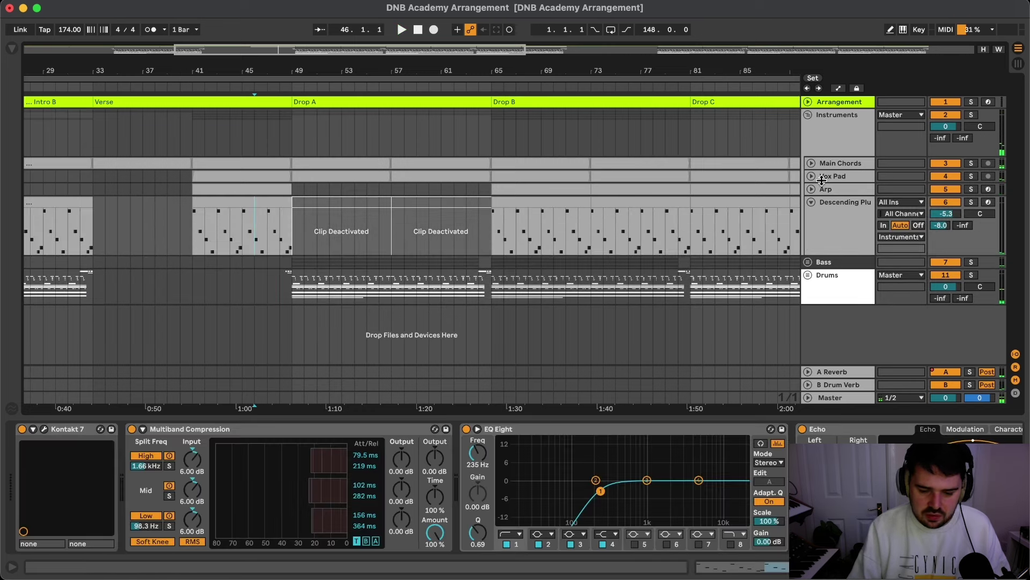
click(811, 189)
click(835, 106)
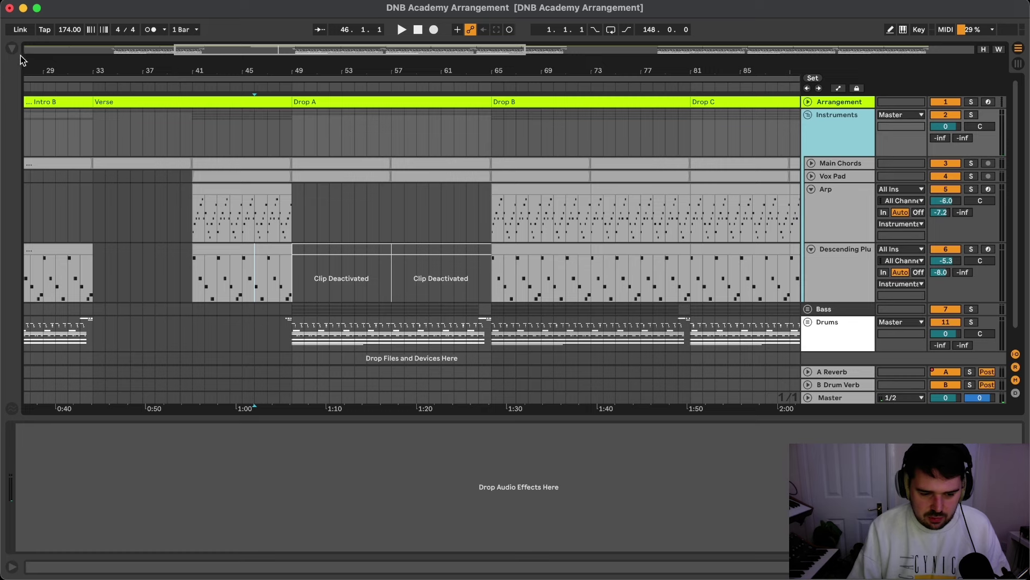
click(12, 49)
click(51, 181)
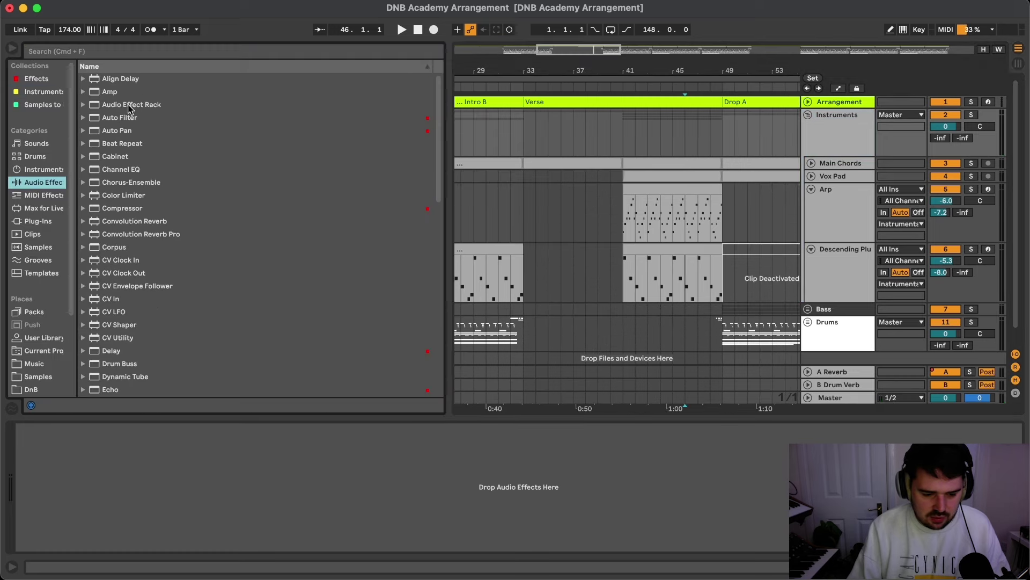
drag(131, 116, 187, 501)
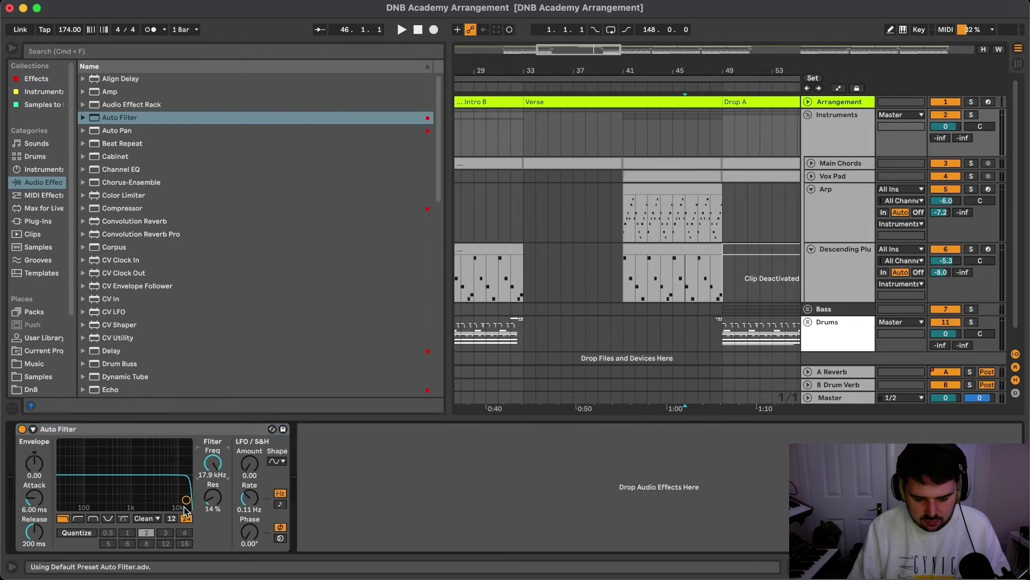
click(172, 519)
click(78, 518)
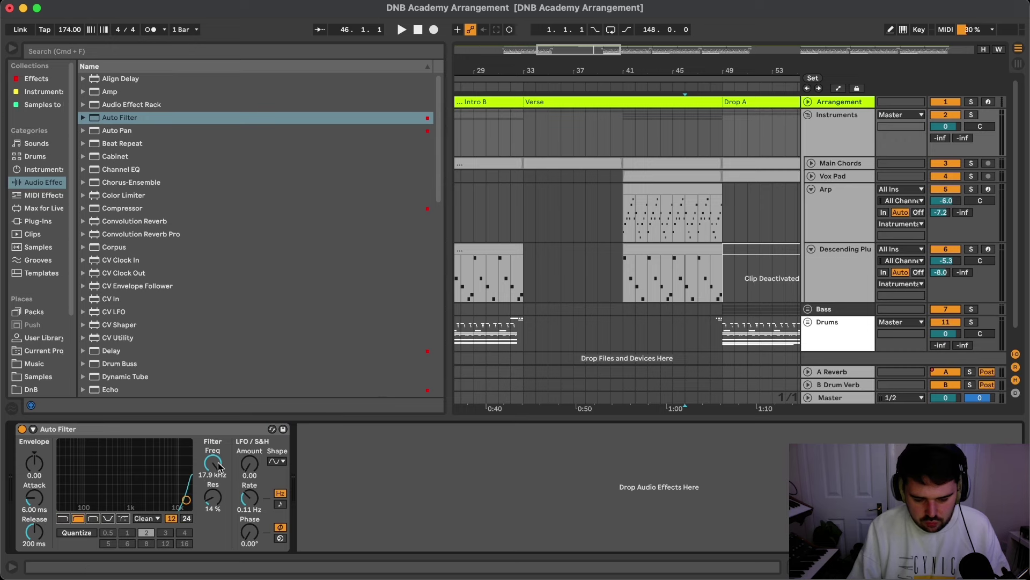
- Automate the Instruments Auto Filter frequency to curve from 26 Hz up to about 821 Hz over bars 45 to 49, and play it
right_click(212, 462)
click(252, 456)
scroll(575, 208, down, 2)
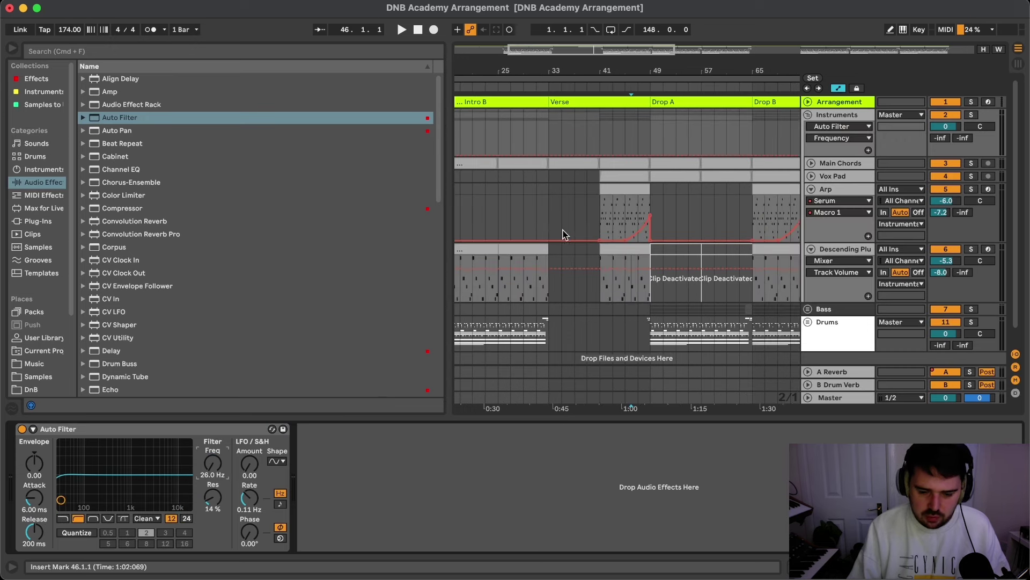
scroll(536, 220, down, 2)
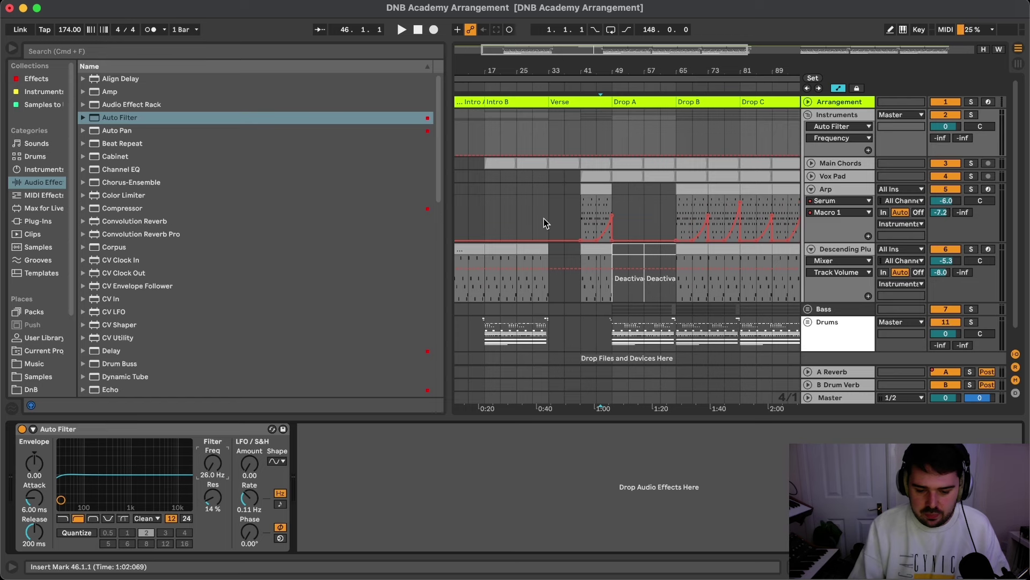
key(b)
click(610, 136)
key(b)
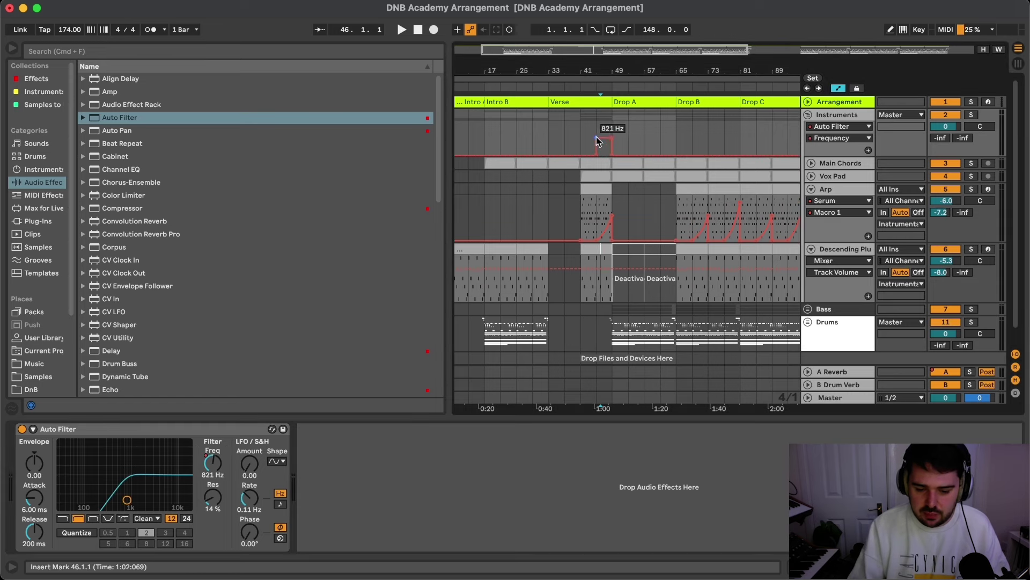
click(597, 137)
click(596, 130)
key(space)
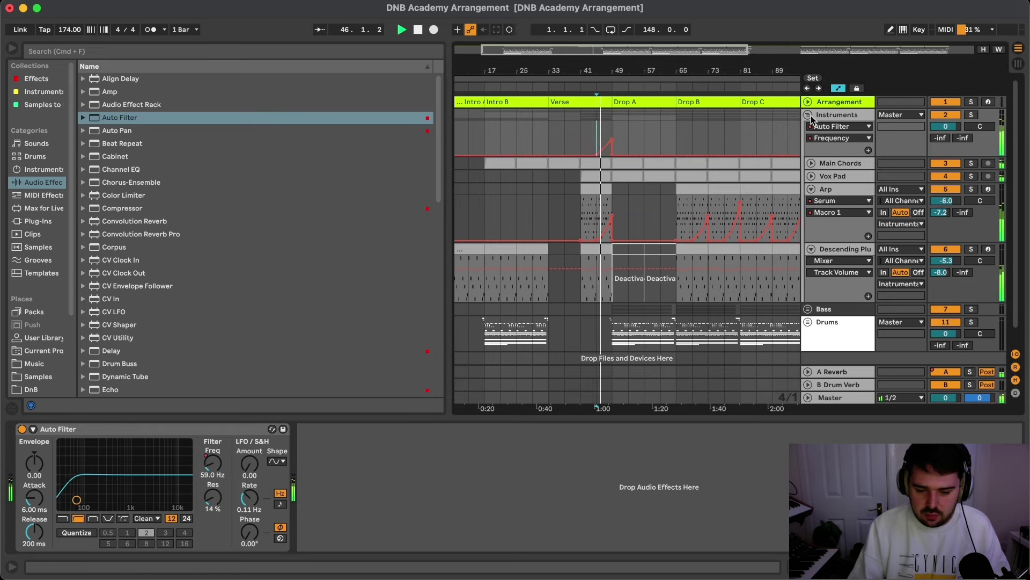
- Fold the Instruments group and copy its Verse section, bars 33 to 49, to the Breakdown at bar 97
key(a)
click(809, 116)
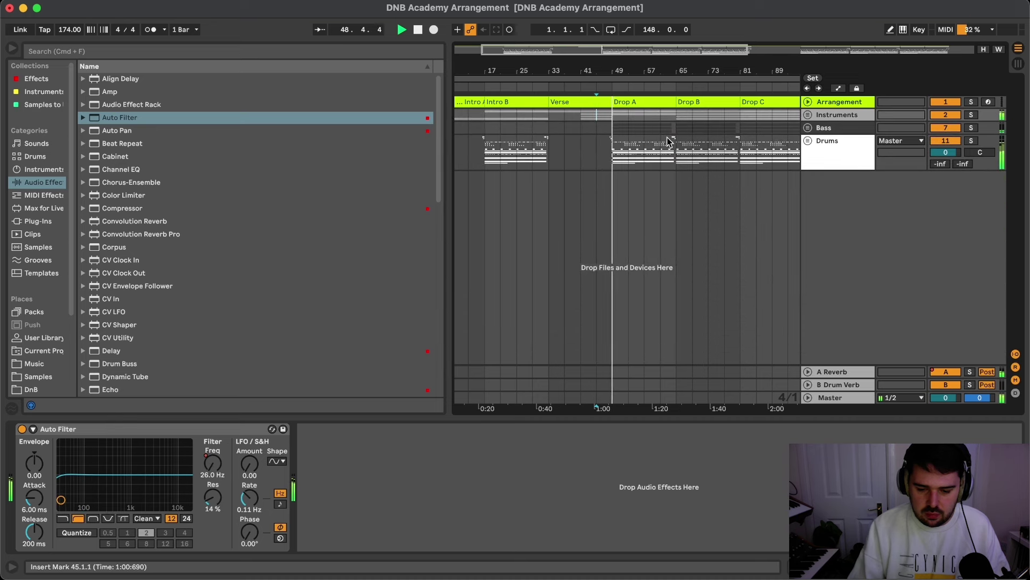
scroll(668, 137, down, 6)
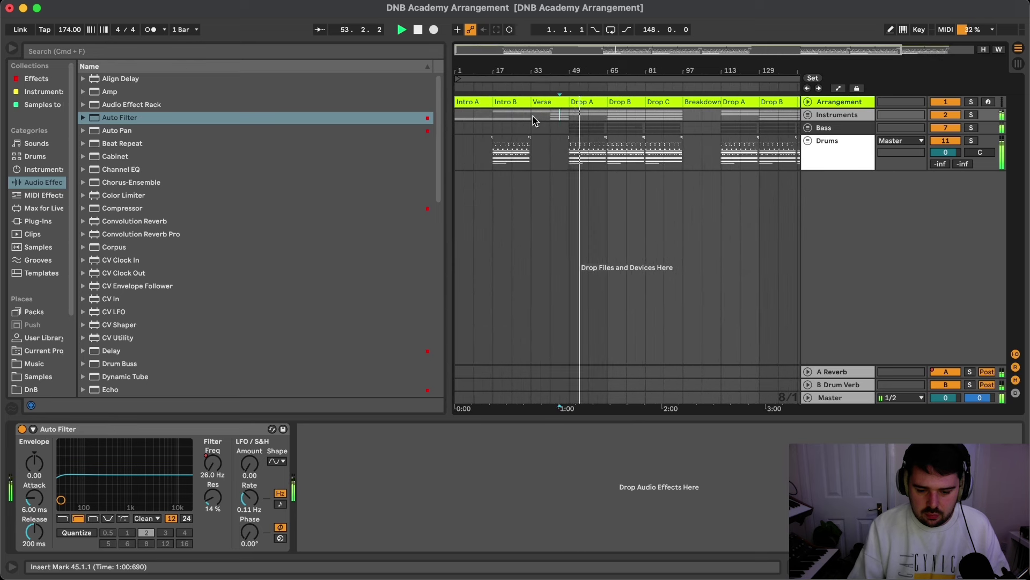
key(space)
drag(533, 116, 564, 115)
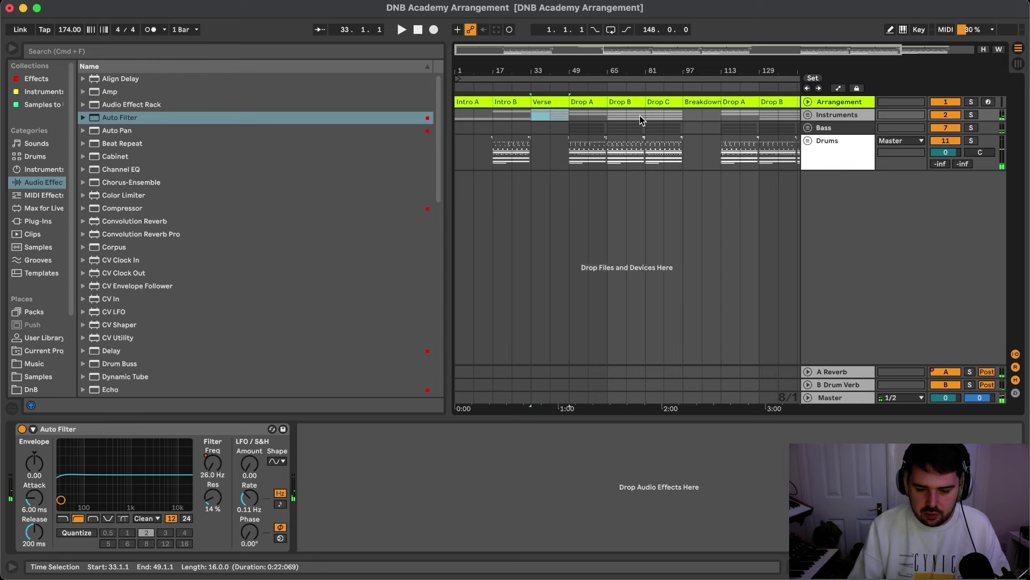
double_click(684, 113)
scroll(698, 142, up, 3)
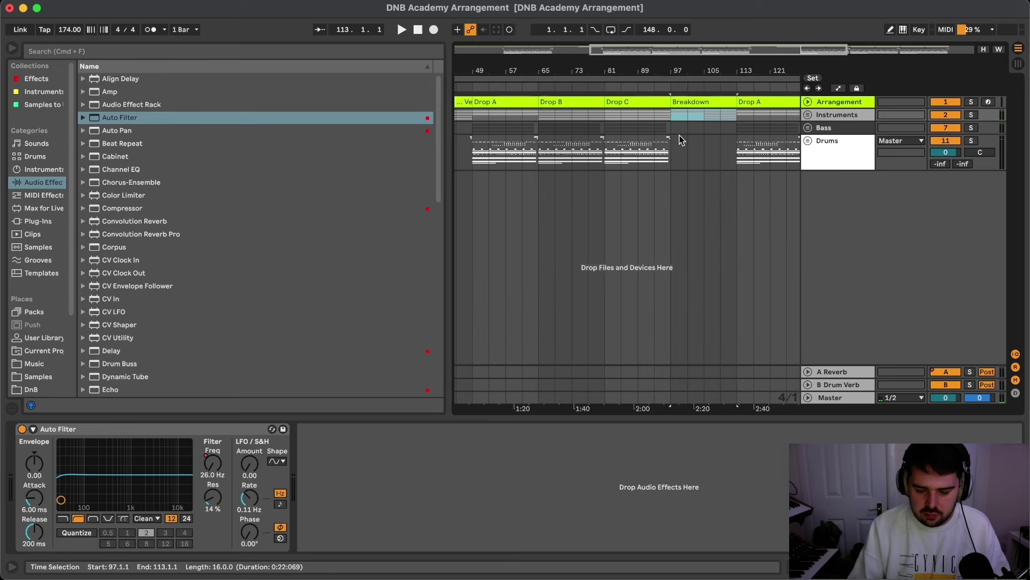
- Play the transition from Drop C into the Breakdown, starting at bar 95
key(space)
scroll(665, 126, up, 1)
click(666, 127)
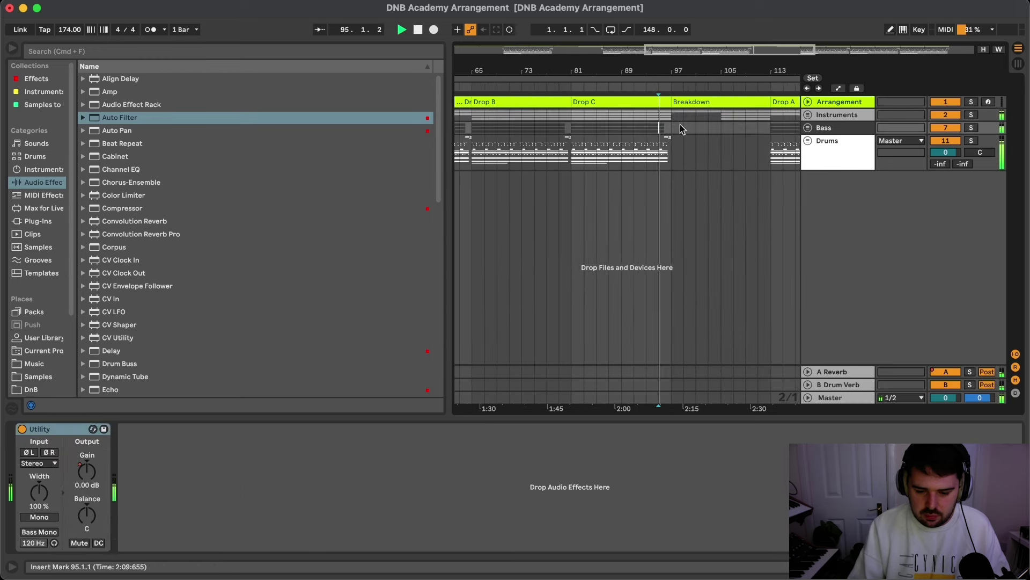
- Automate the Main Chords Auto Filter frequency to hold at about 280 Hz from bar 97, then rise gradually towards the end of the Breakdown
scroll(666, 129, down, 3)
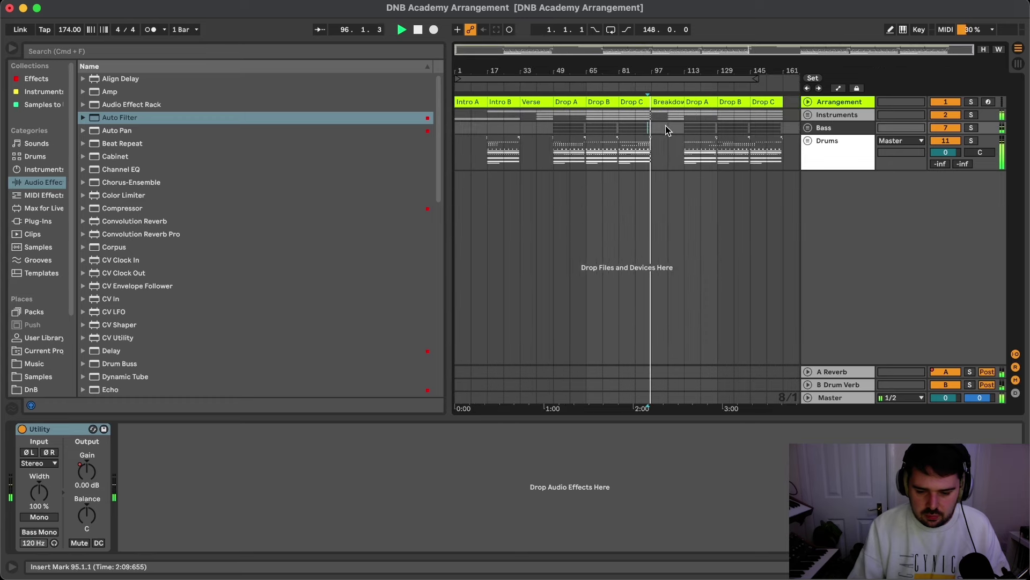
click(809, 115)
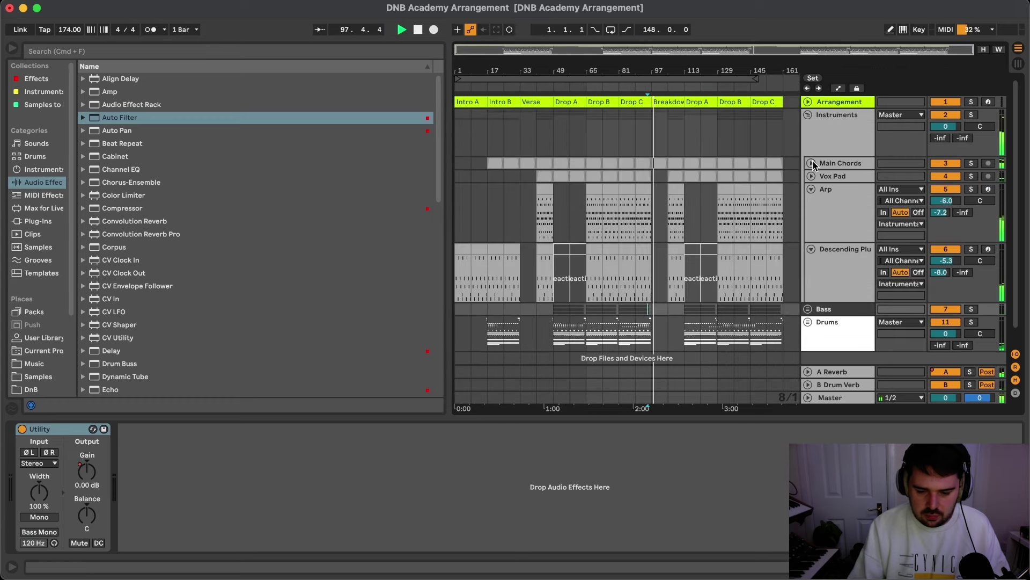
key(a)
scroll(616, 197, up, 2)
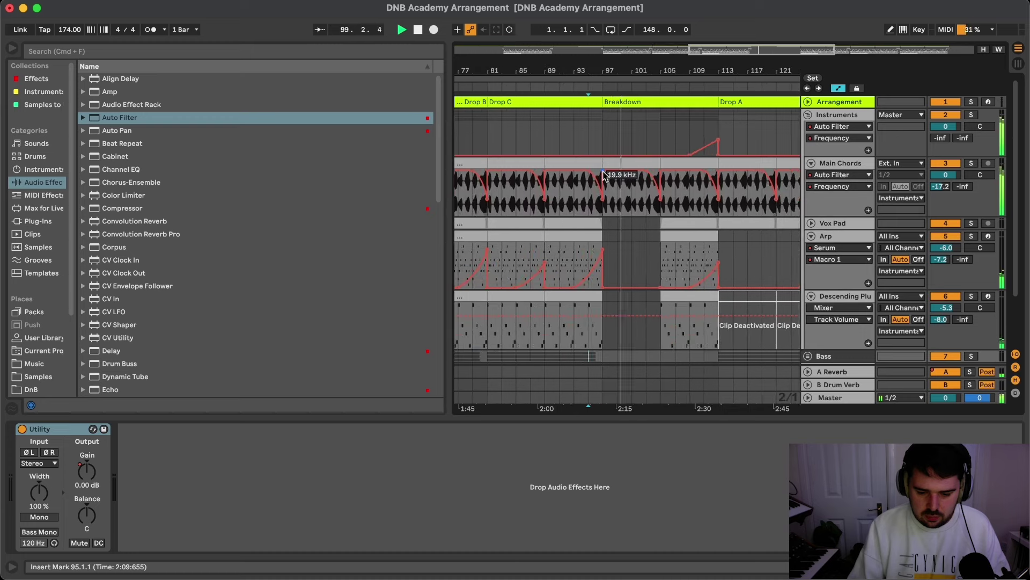
click(611, 198)
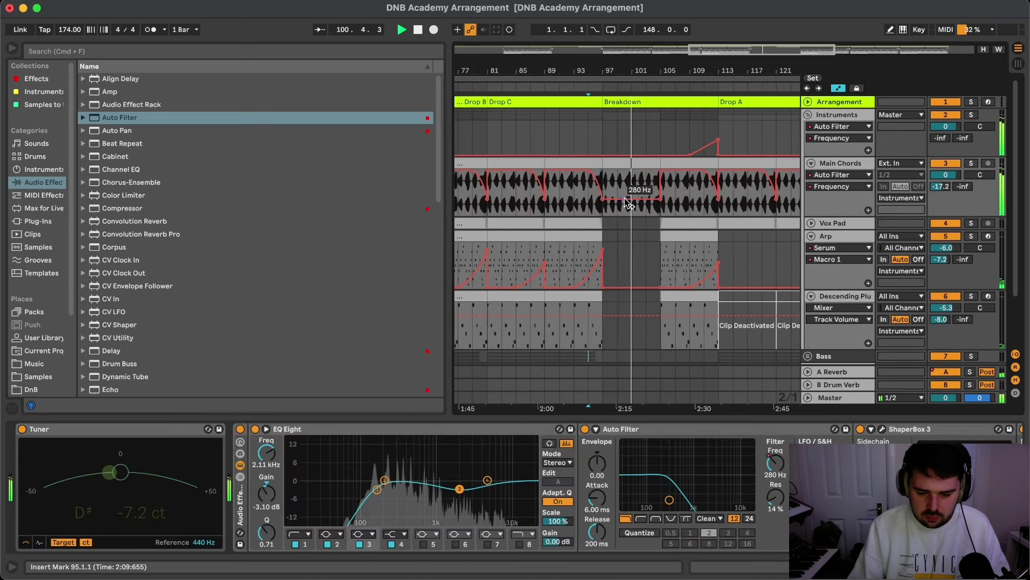
drag(660, 199, 647, 200)
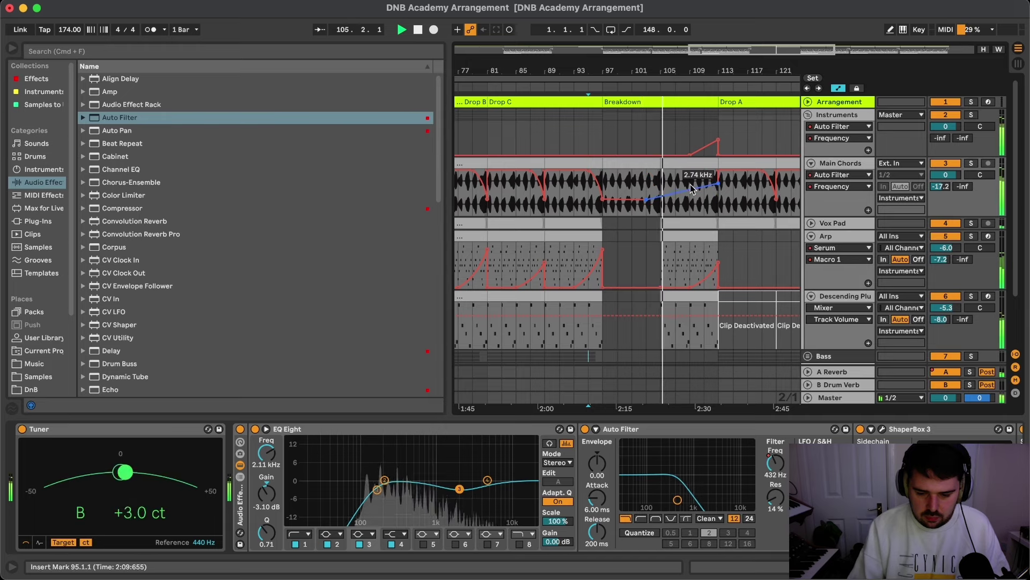
- Fold the Instruments group and its tracks, and play the Breakdown into the second Drop A, stopping at bar 115
alt+click(811, 163)
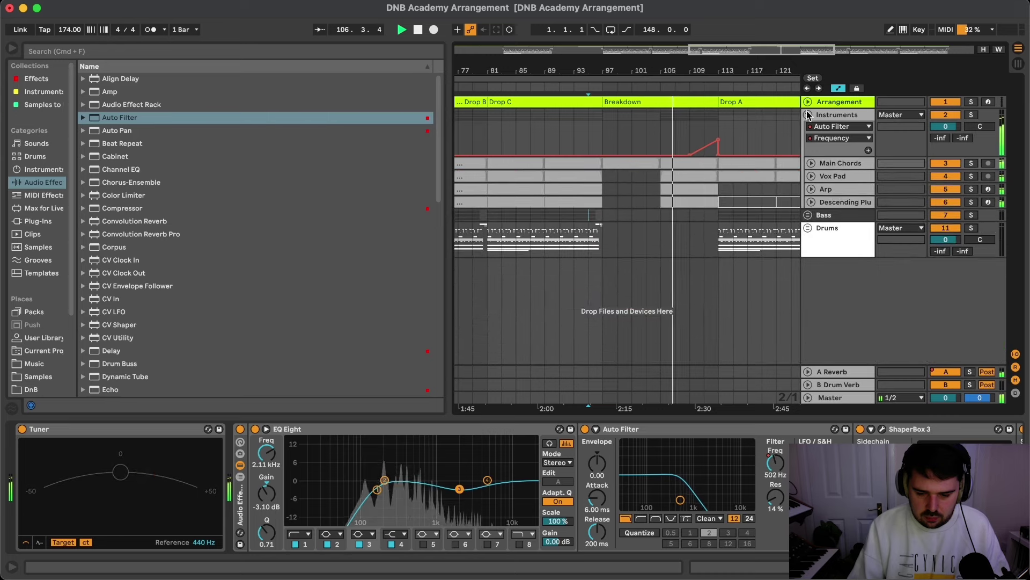
click(808, 115)
scroll(674, 168, down, 8)
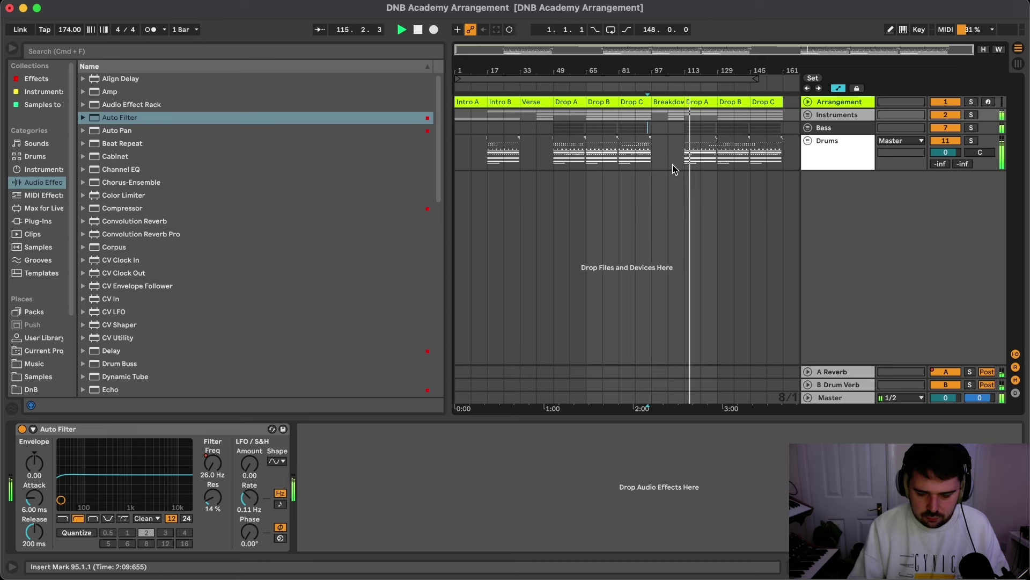
key(space)
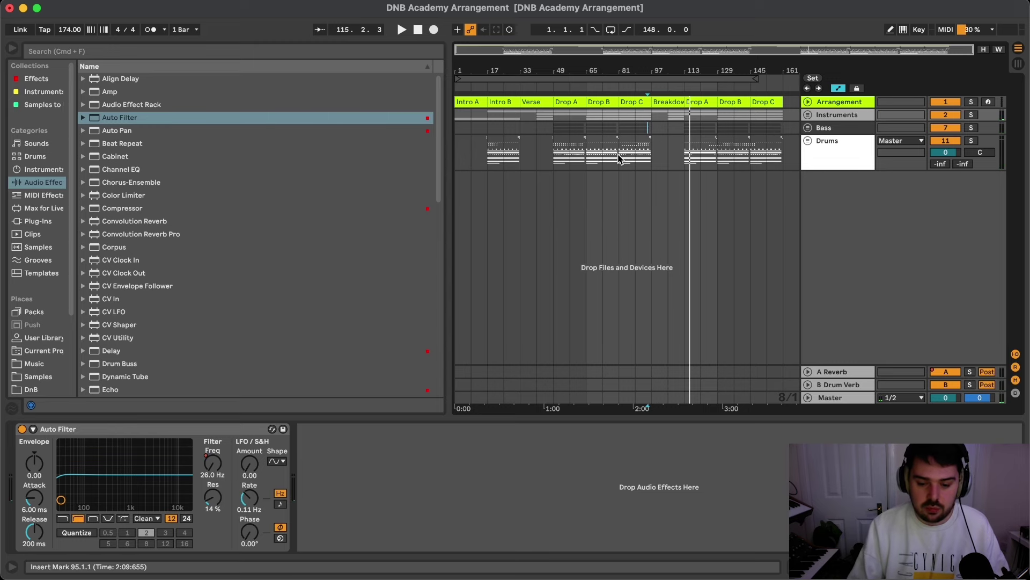
- Hide the browser, add an audio track below Drums, and place the 7546921_Introspective_Original_Mix reference track on it at bar 1
click(13, 49)
scroll(77, 127, up, 5)
scroll(77, 127, left, 3)
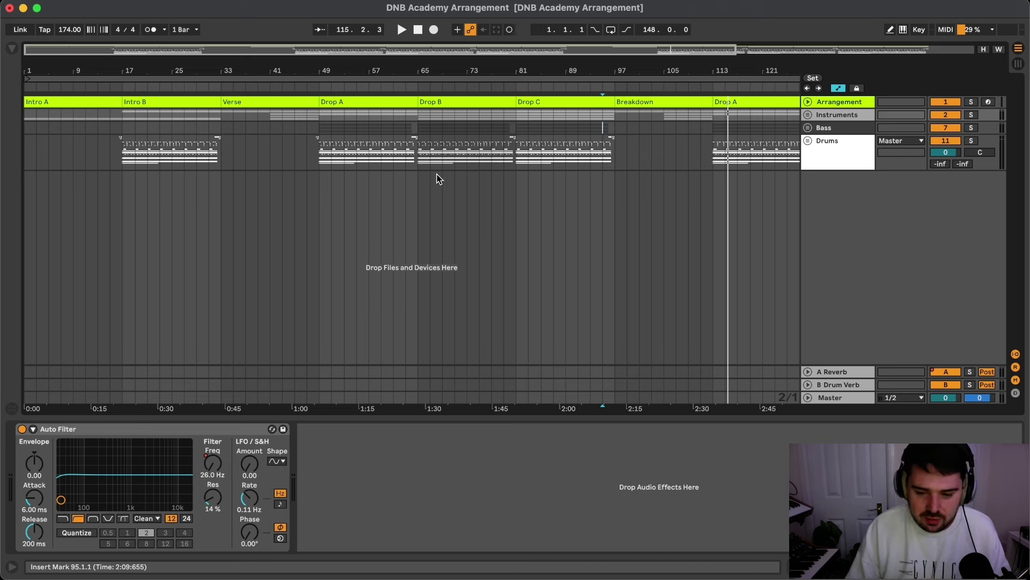
click(855, 168)
key(super+t)
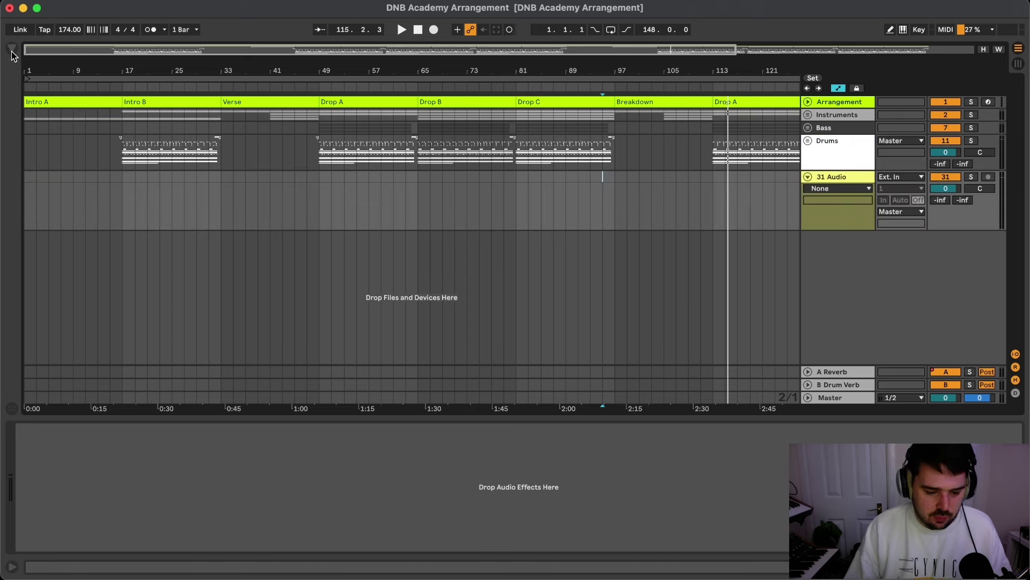
key(w)
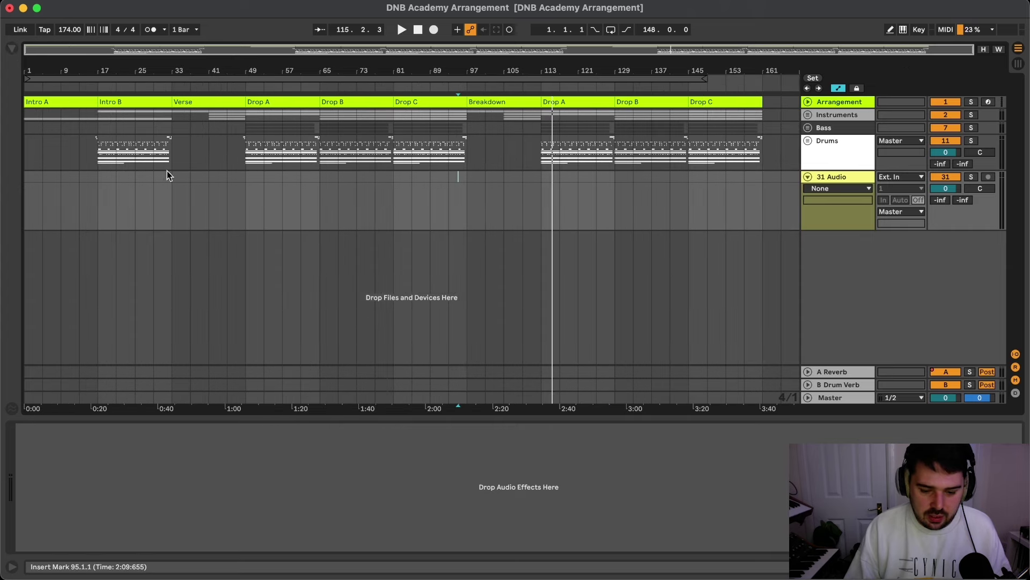
click(11, 48)
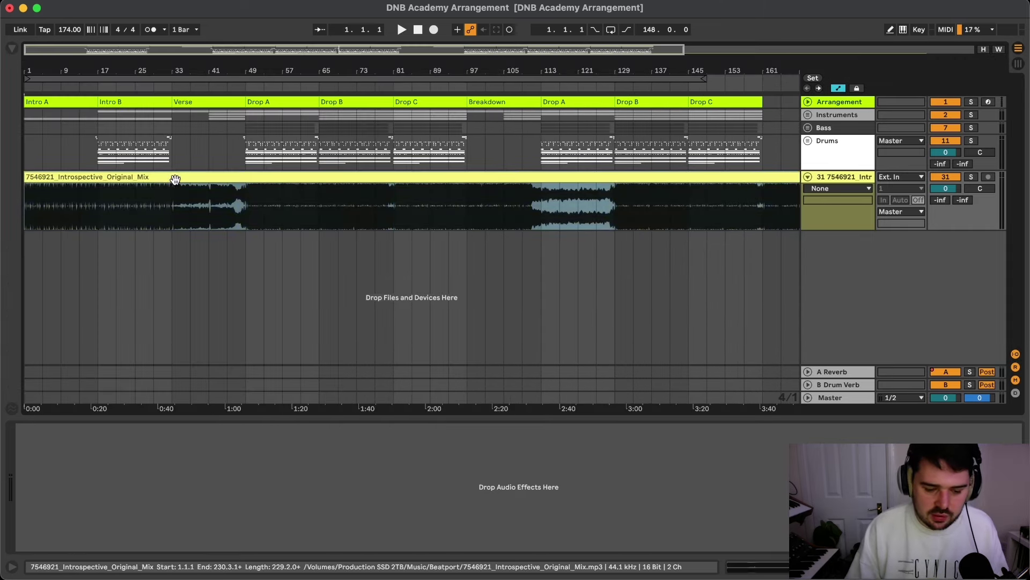
- Mute the reference track, hide the automation, and fit its whole length into the arrangement view
key(a)
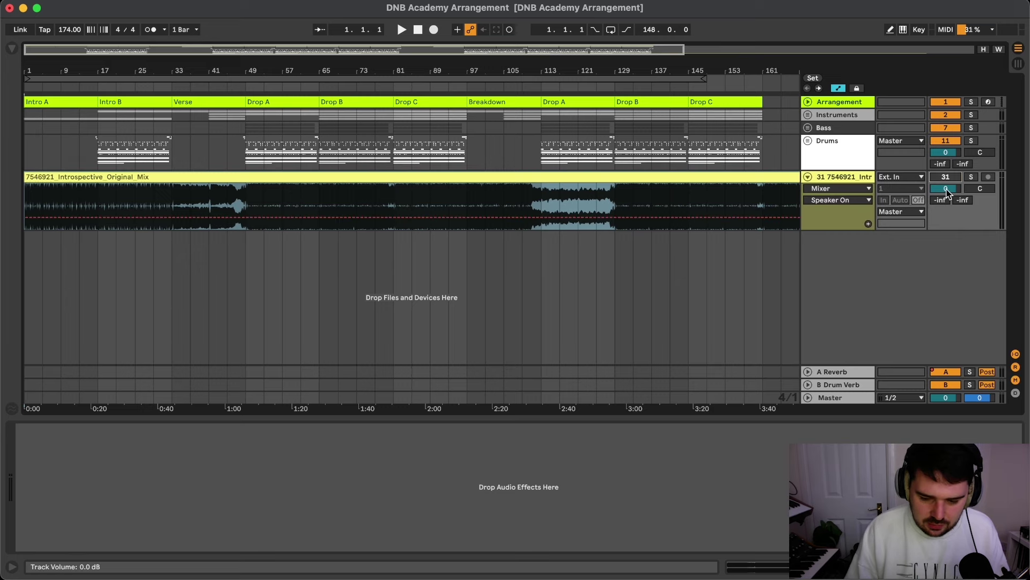
key(minus)
key(a)
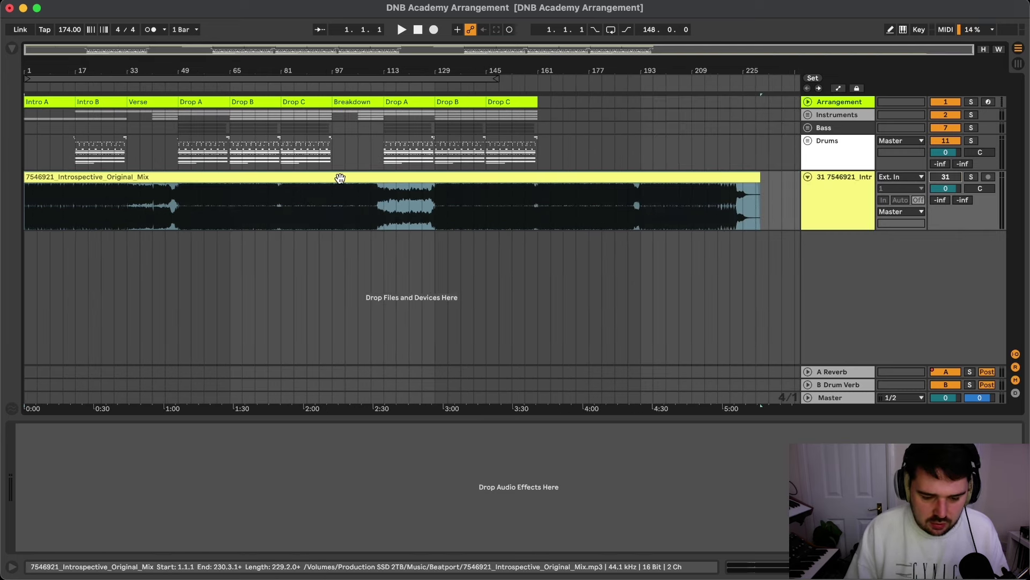
- Compare the reference track's drops, breakdown and outro at bars 197 to 225 with the section layout of the arrangement
drag(177, 197, 461, 208)
click(461, 210)
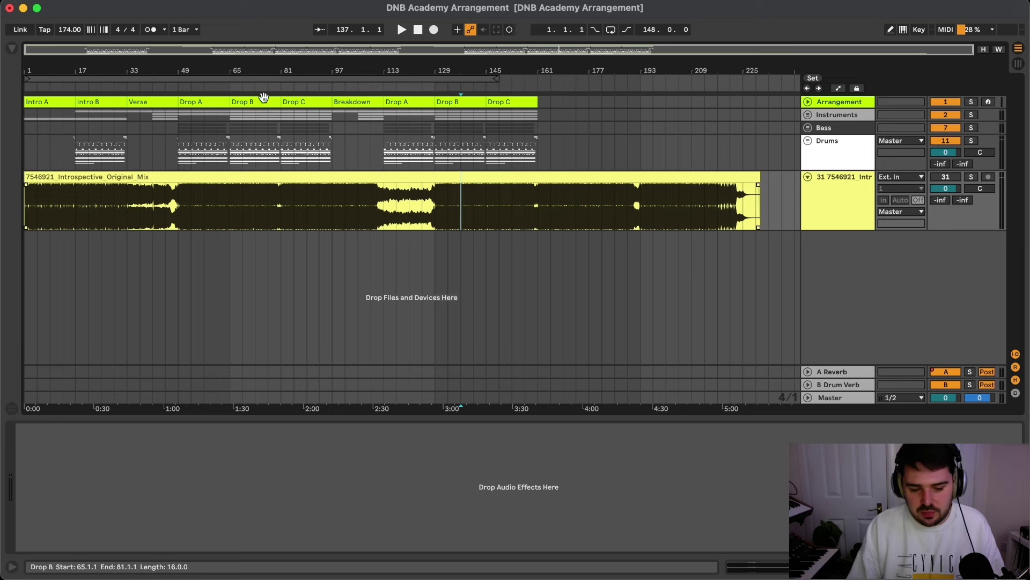
click(384, 210)
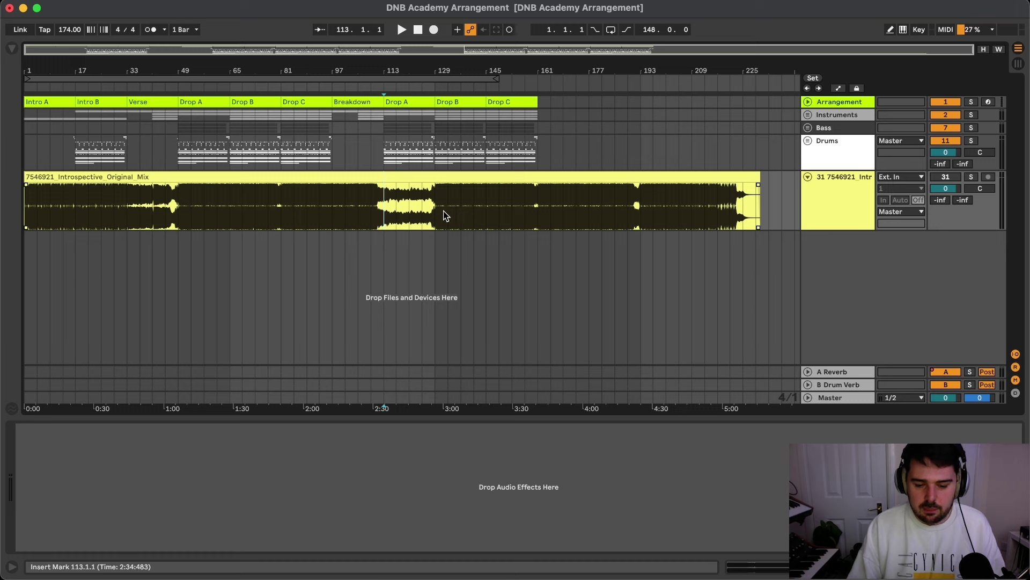
drag(654, 216, 745, 214)
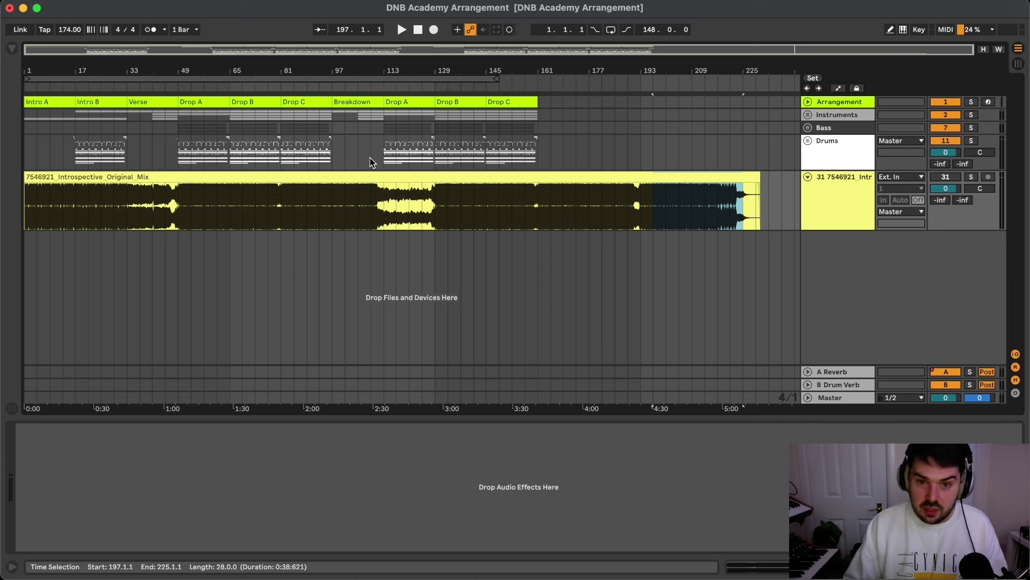
- Move the reference track directly beneath the Arrangement track, keeping it outside the Instruments group
click(361, 110)
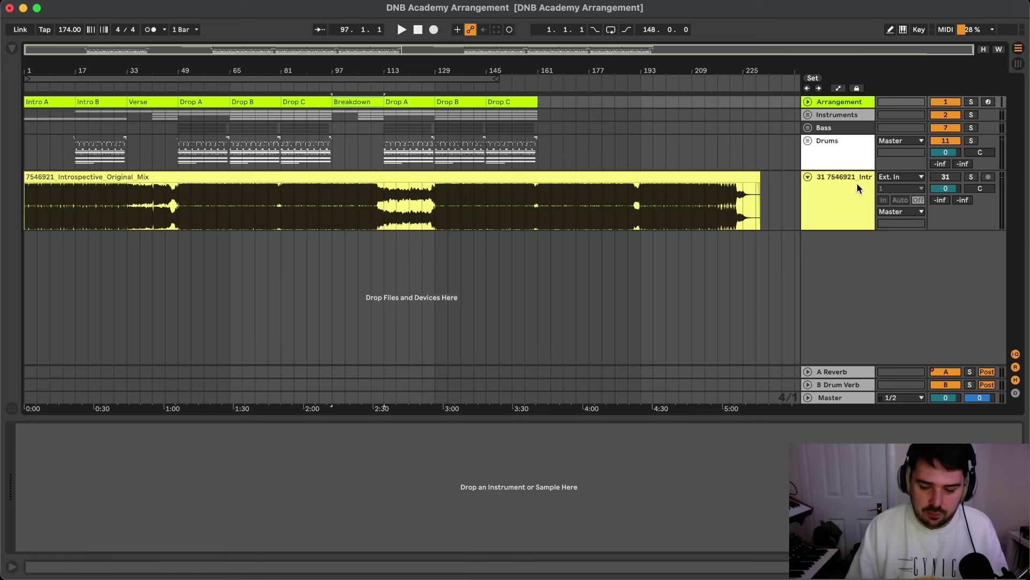
drag(858, 188, 849, 115)
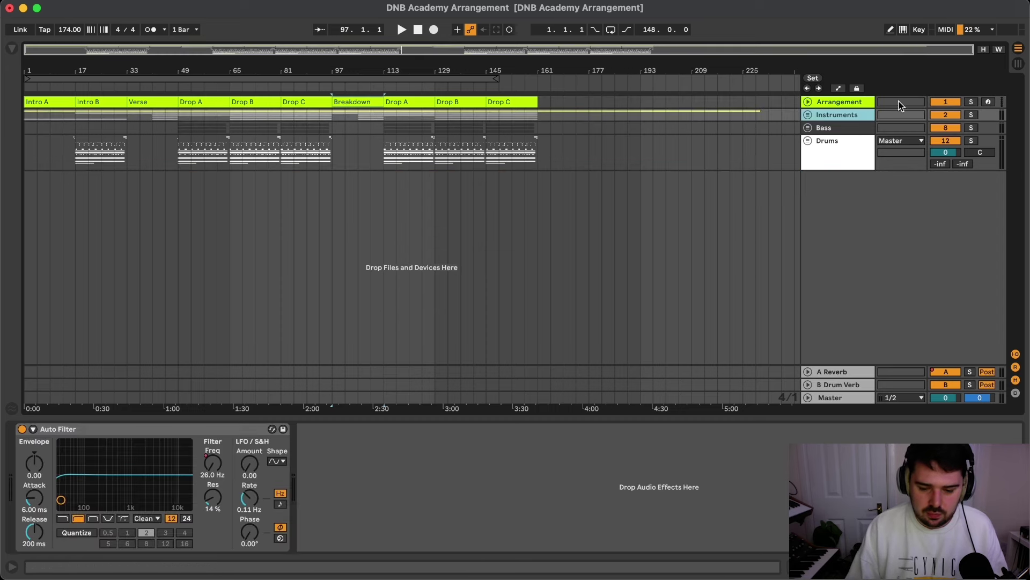
key(super+z)
drag(839, 183, 840, 115)
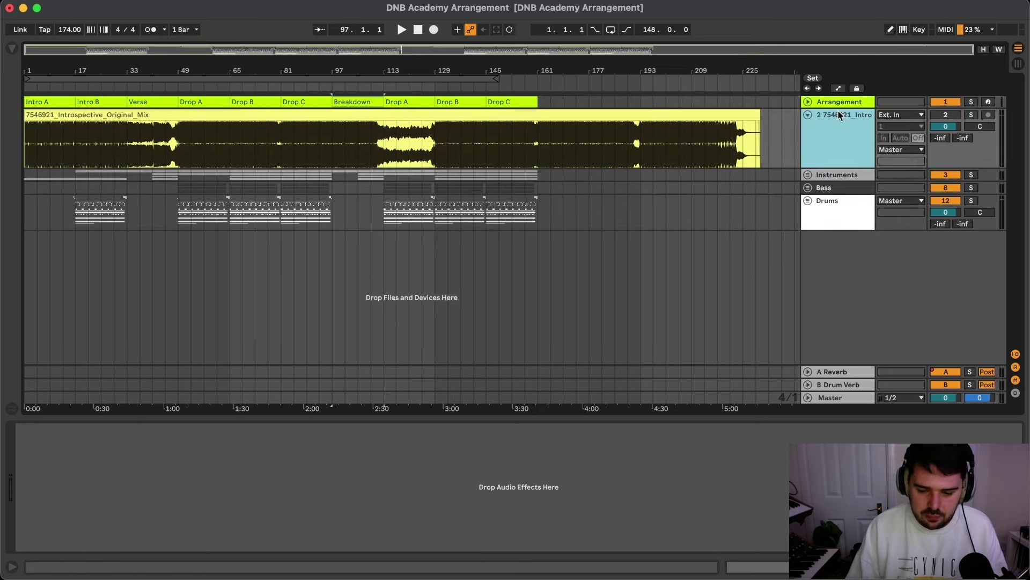
- Check the Intro A marker against the reference track, and delete the reference track from the set
click(33, 102)
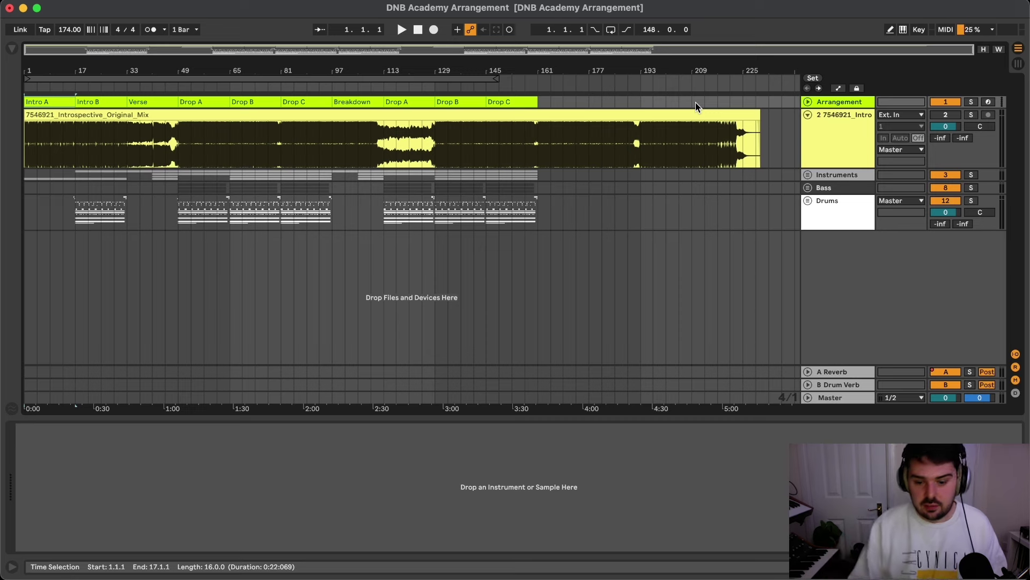
click(835, 117)
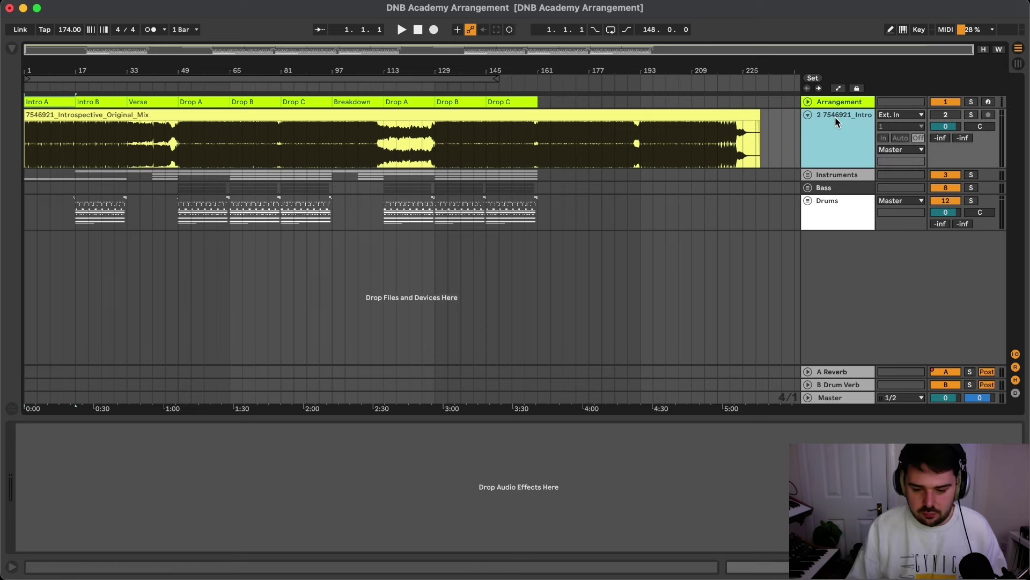
key(Delete)
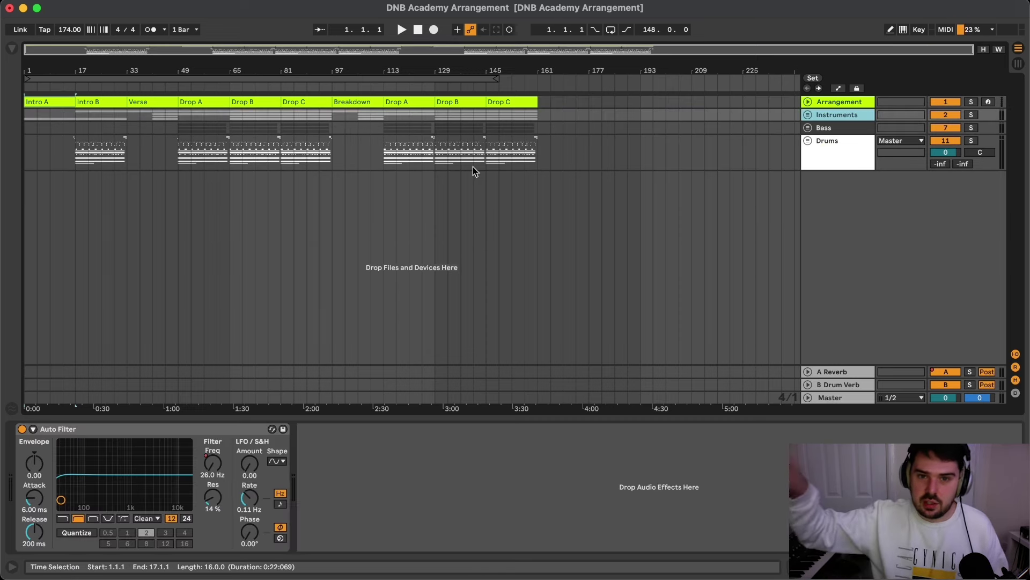